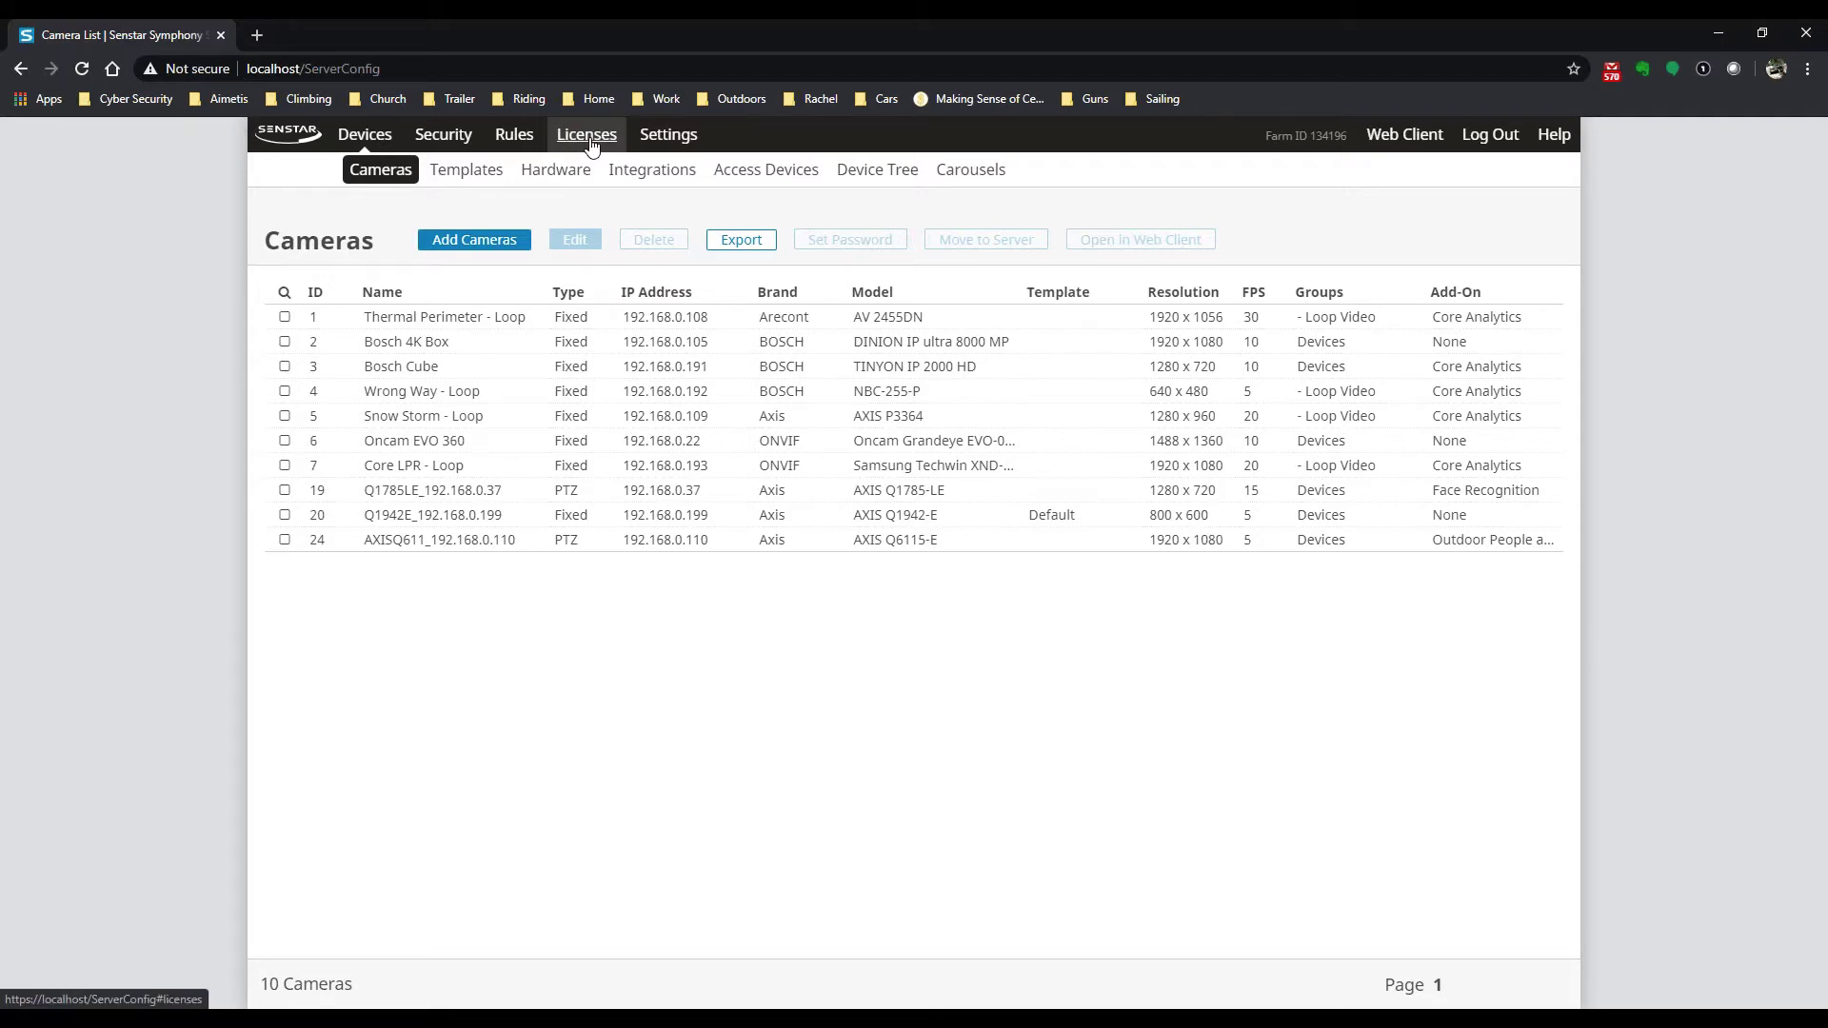
Step: Check the farm's available licenses and unlicensed devices, and open the add-on settings of the Bosch 4K Box camera
{"action": "left_click", "coordinate": [591, 141]}
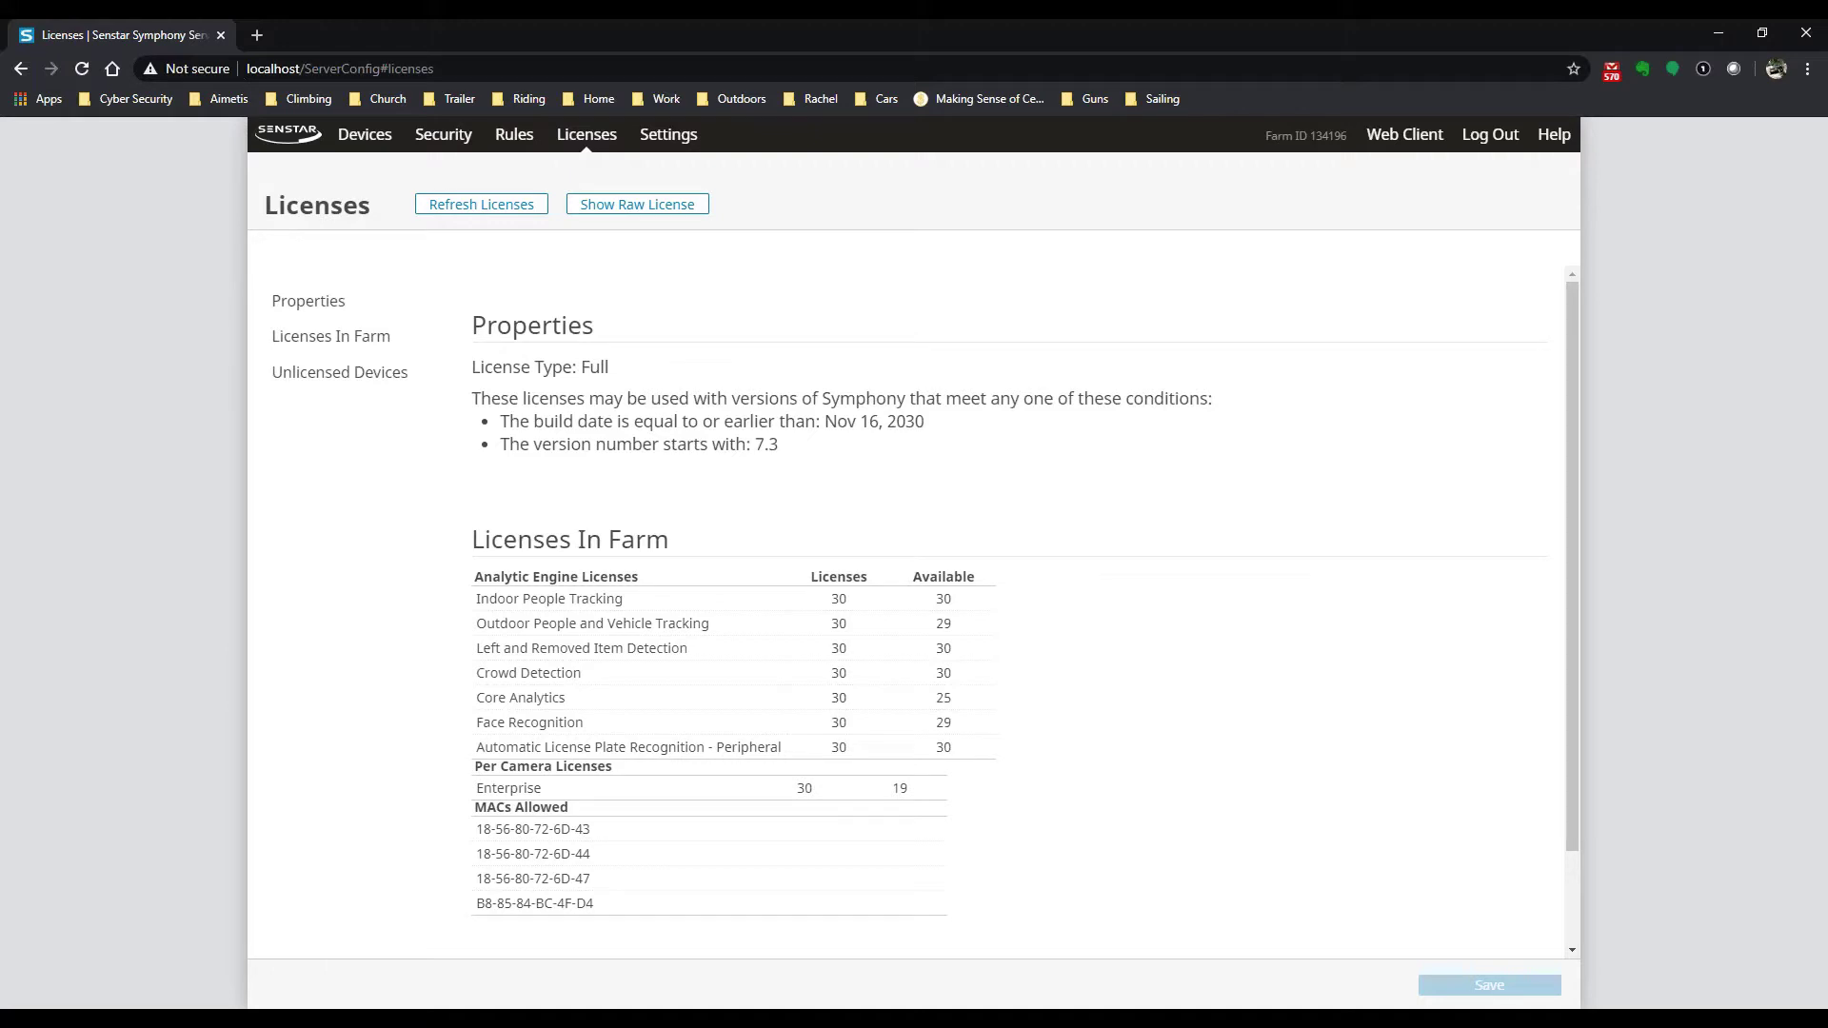
{"action": "scroll", "coordinate": [1015, 431], "scroll_direction": "down", "scroll_amount": 1}
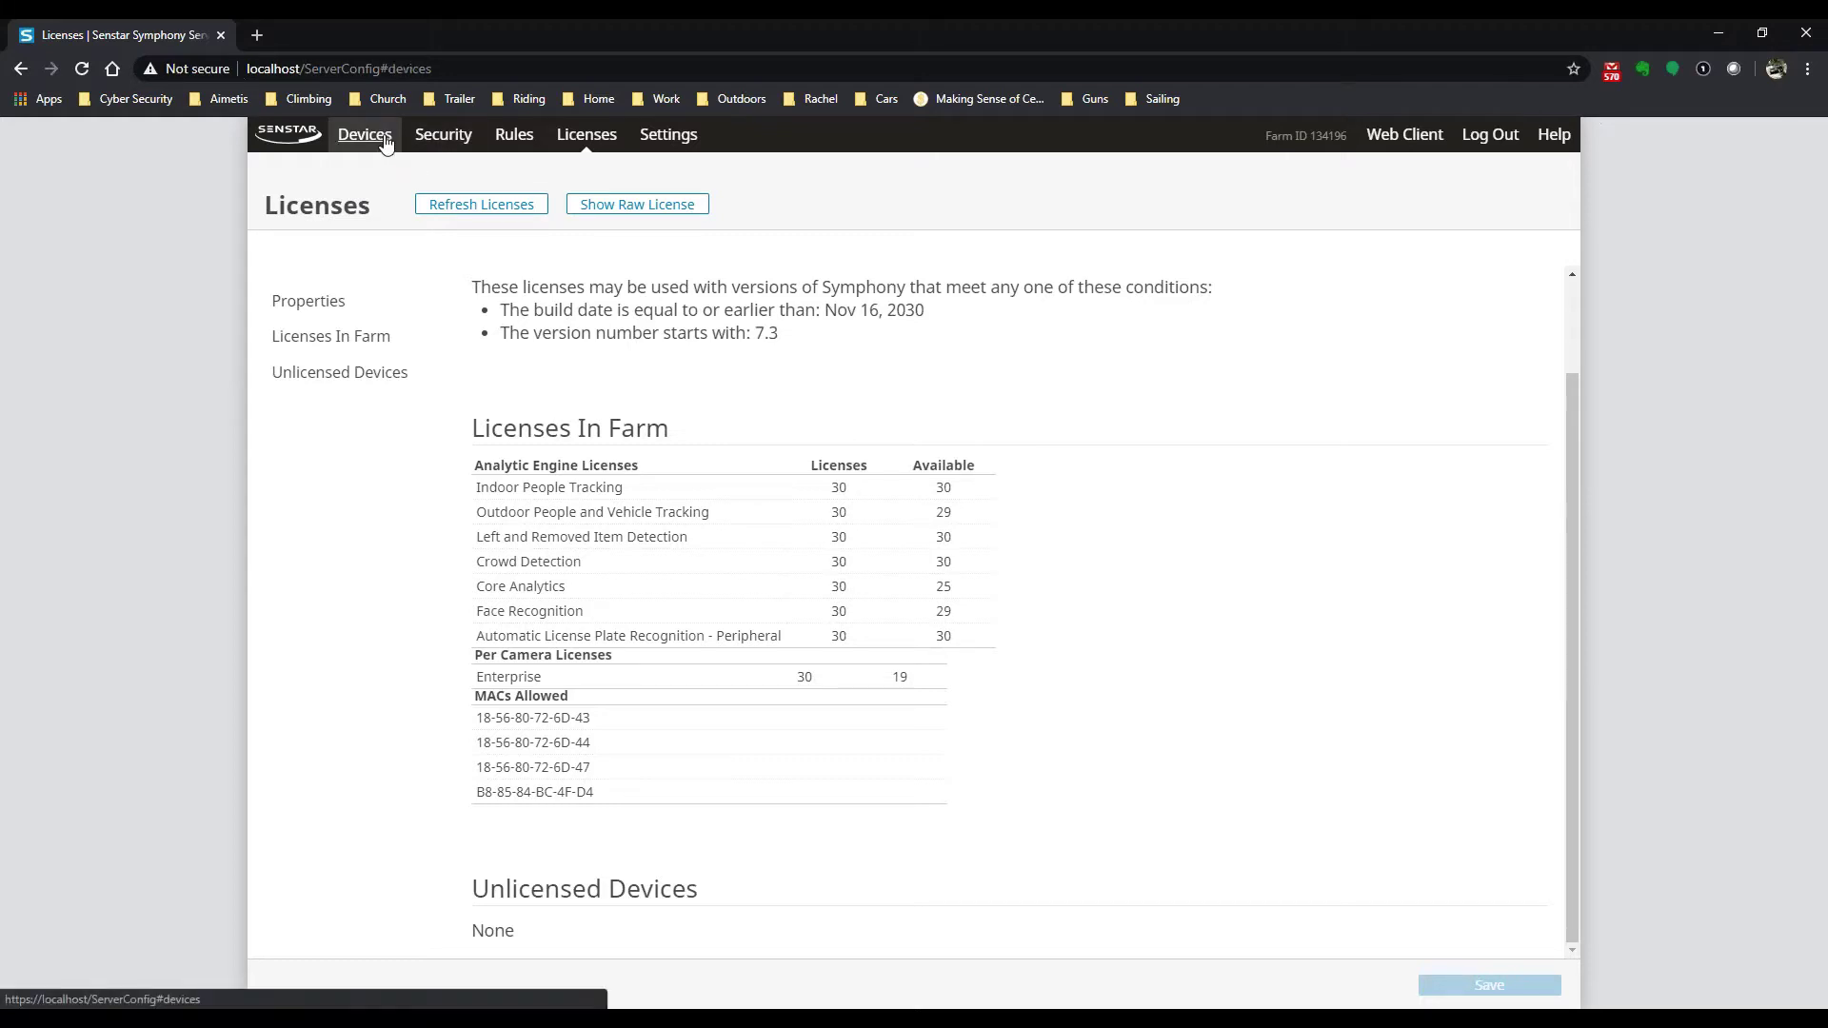
{"action": "left_click", "coordinate": [366, 134]}
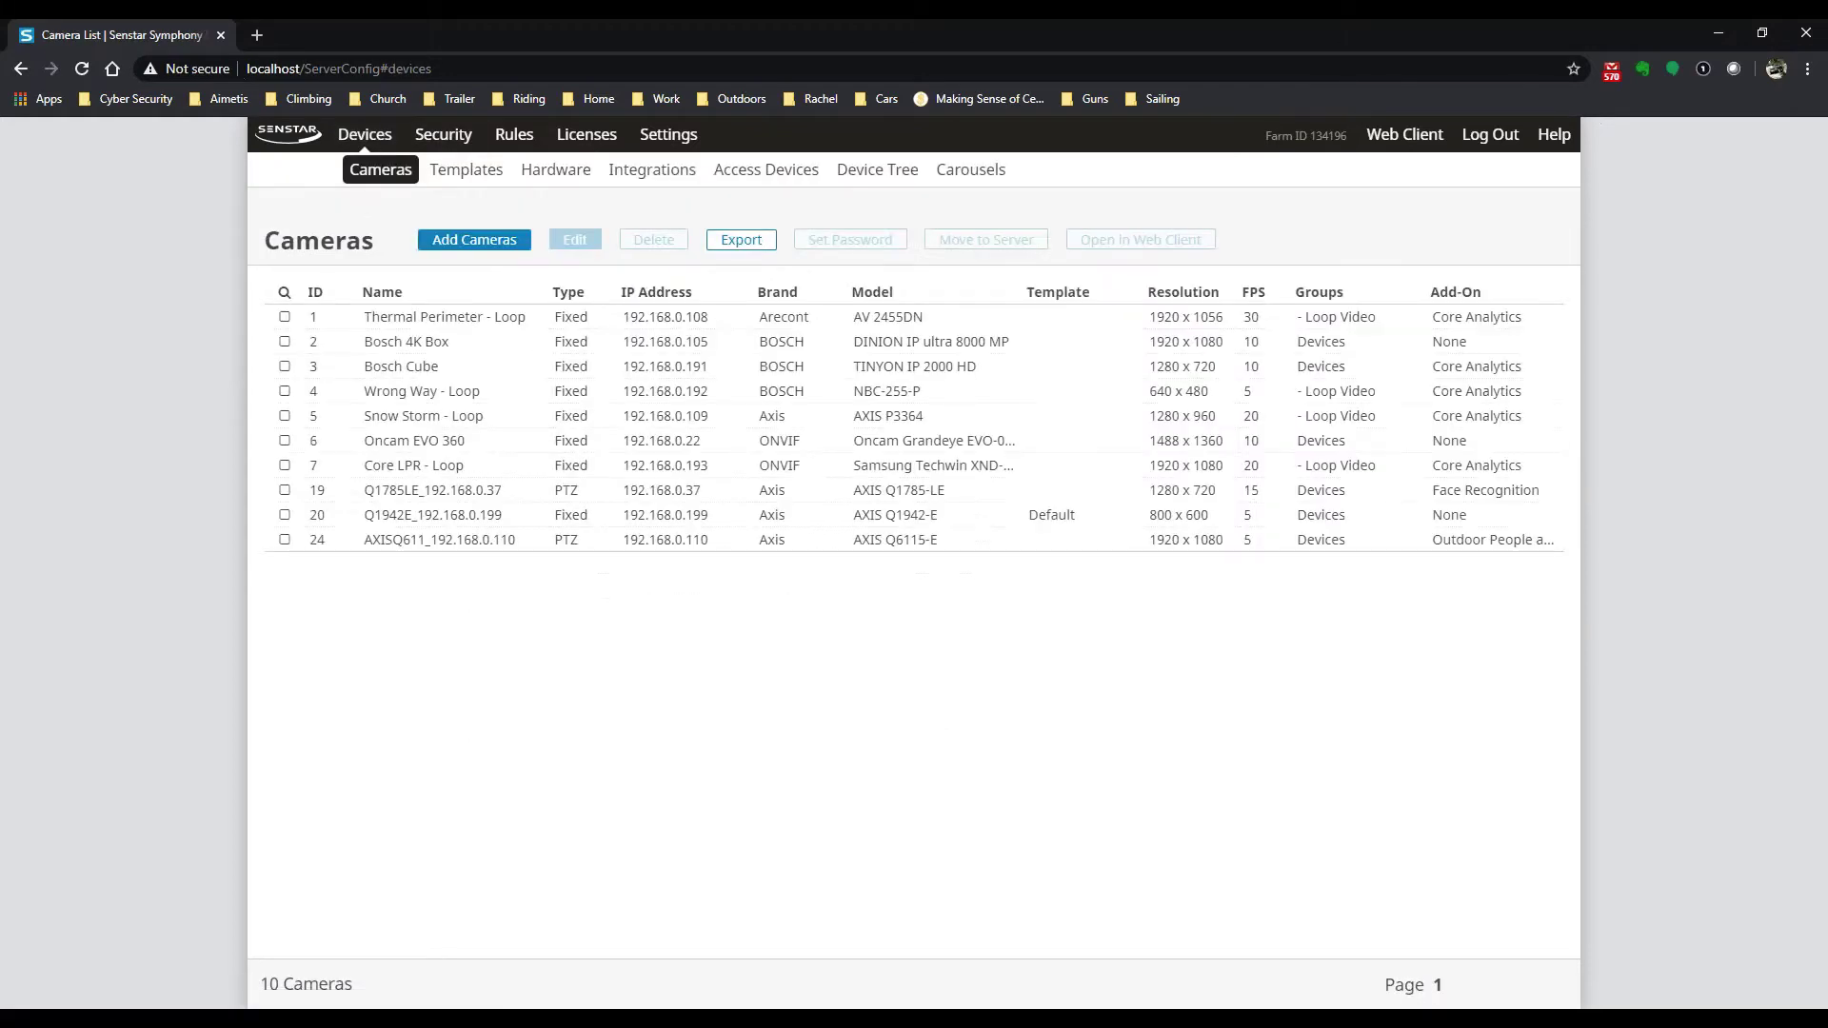
{"action": "double_click", "coordinate": [388, 353]}
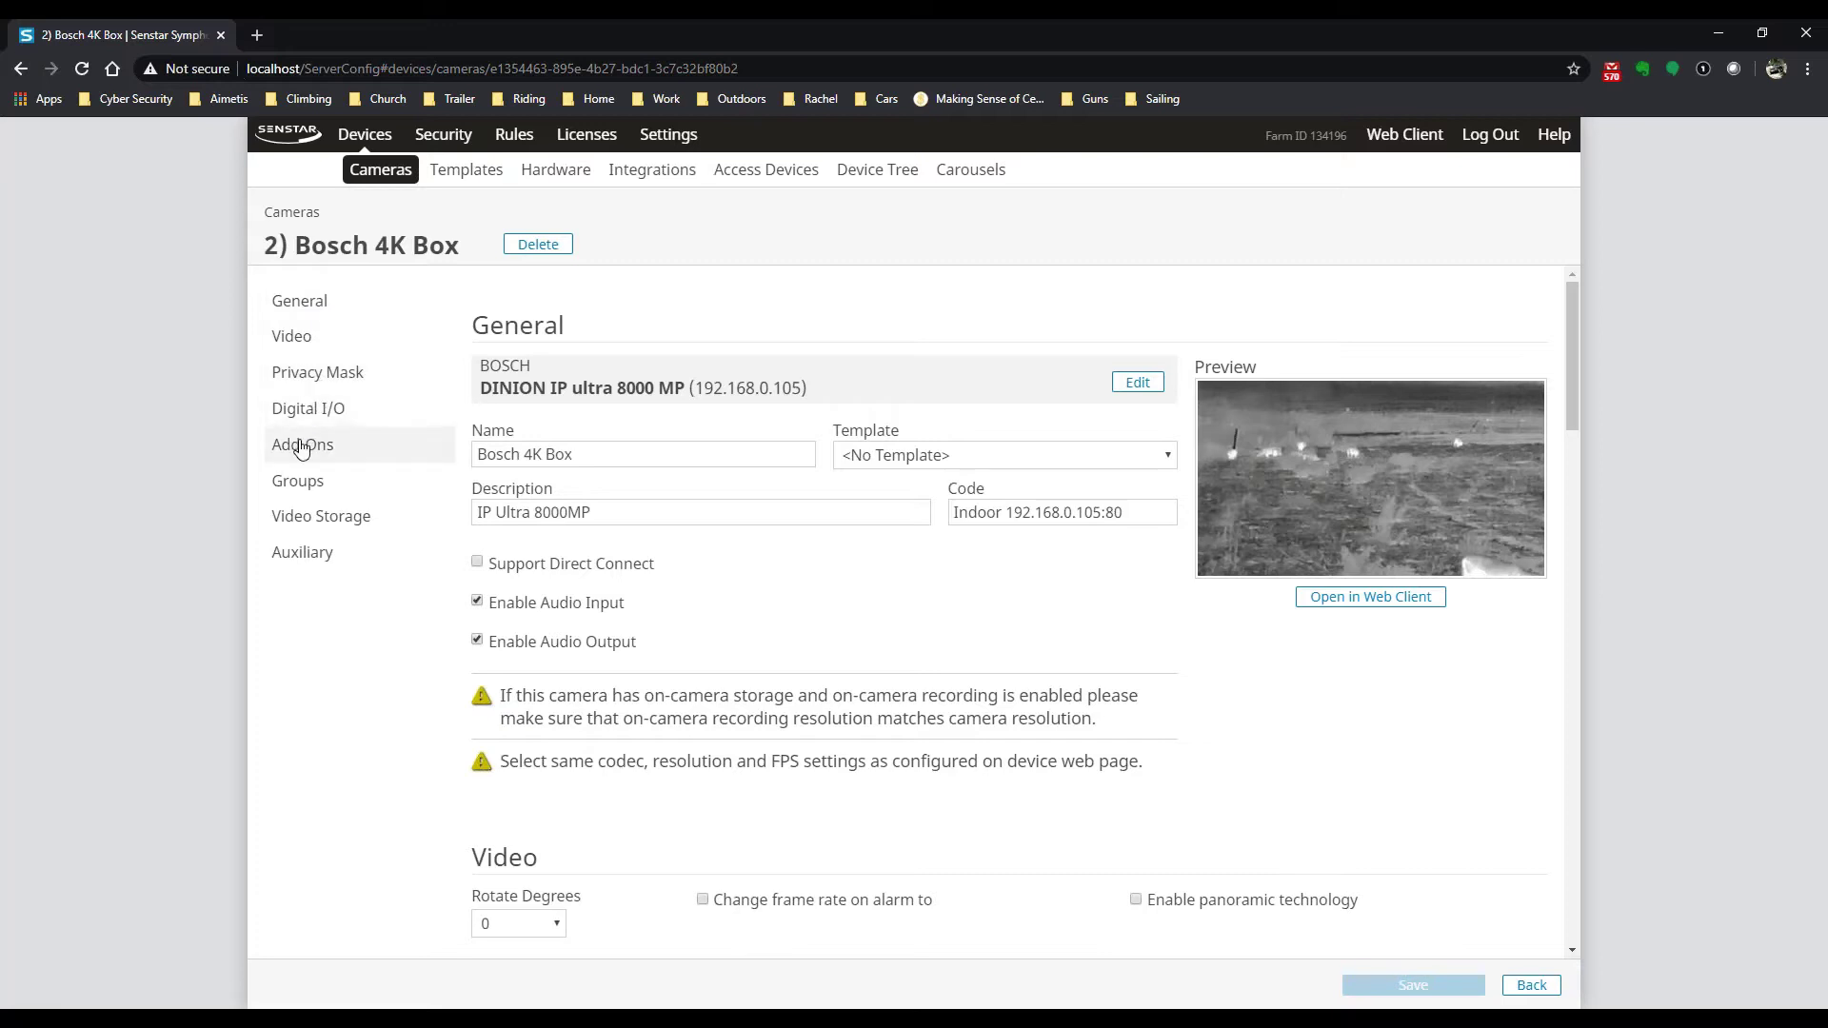
{"action": "left_click", "coordinate": [368, 448]}
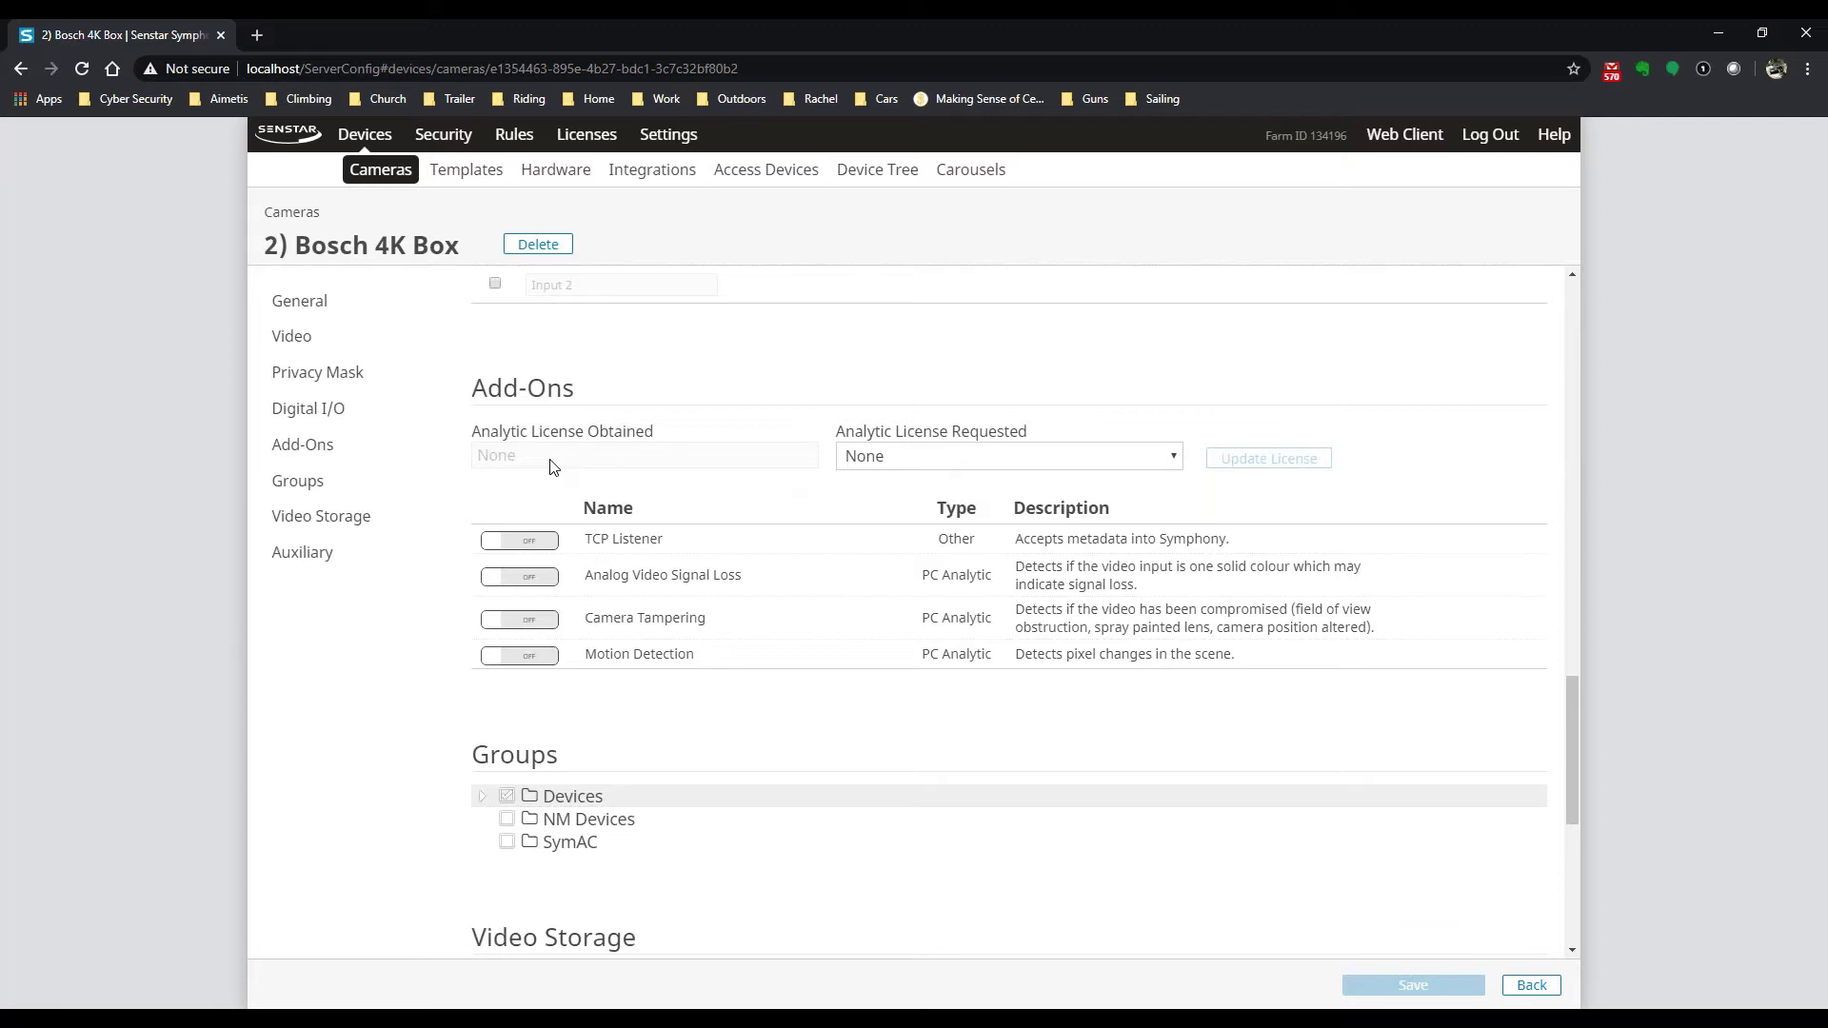
Step: Request the Outdoor People and Vehicle Tracking analytic license for the Bosch 4K Box camera and update the license
{"action": "left_click", "coordinate": [1017, 458]}
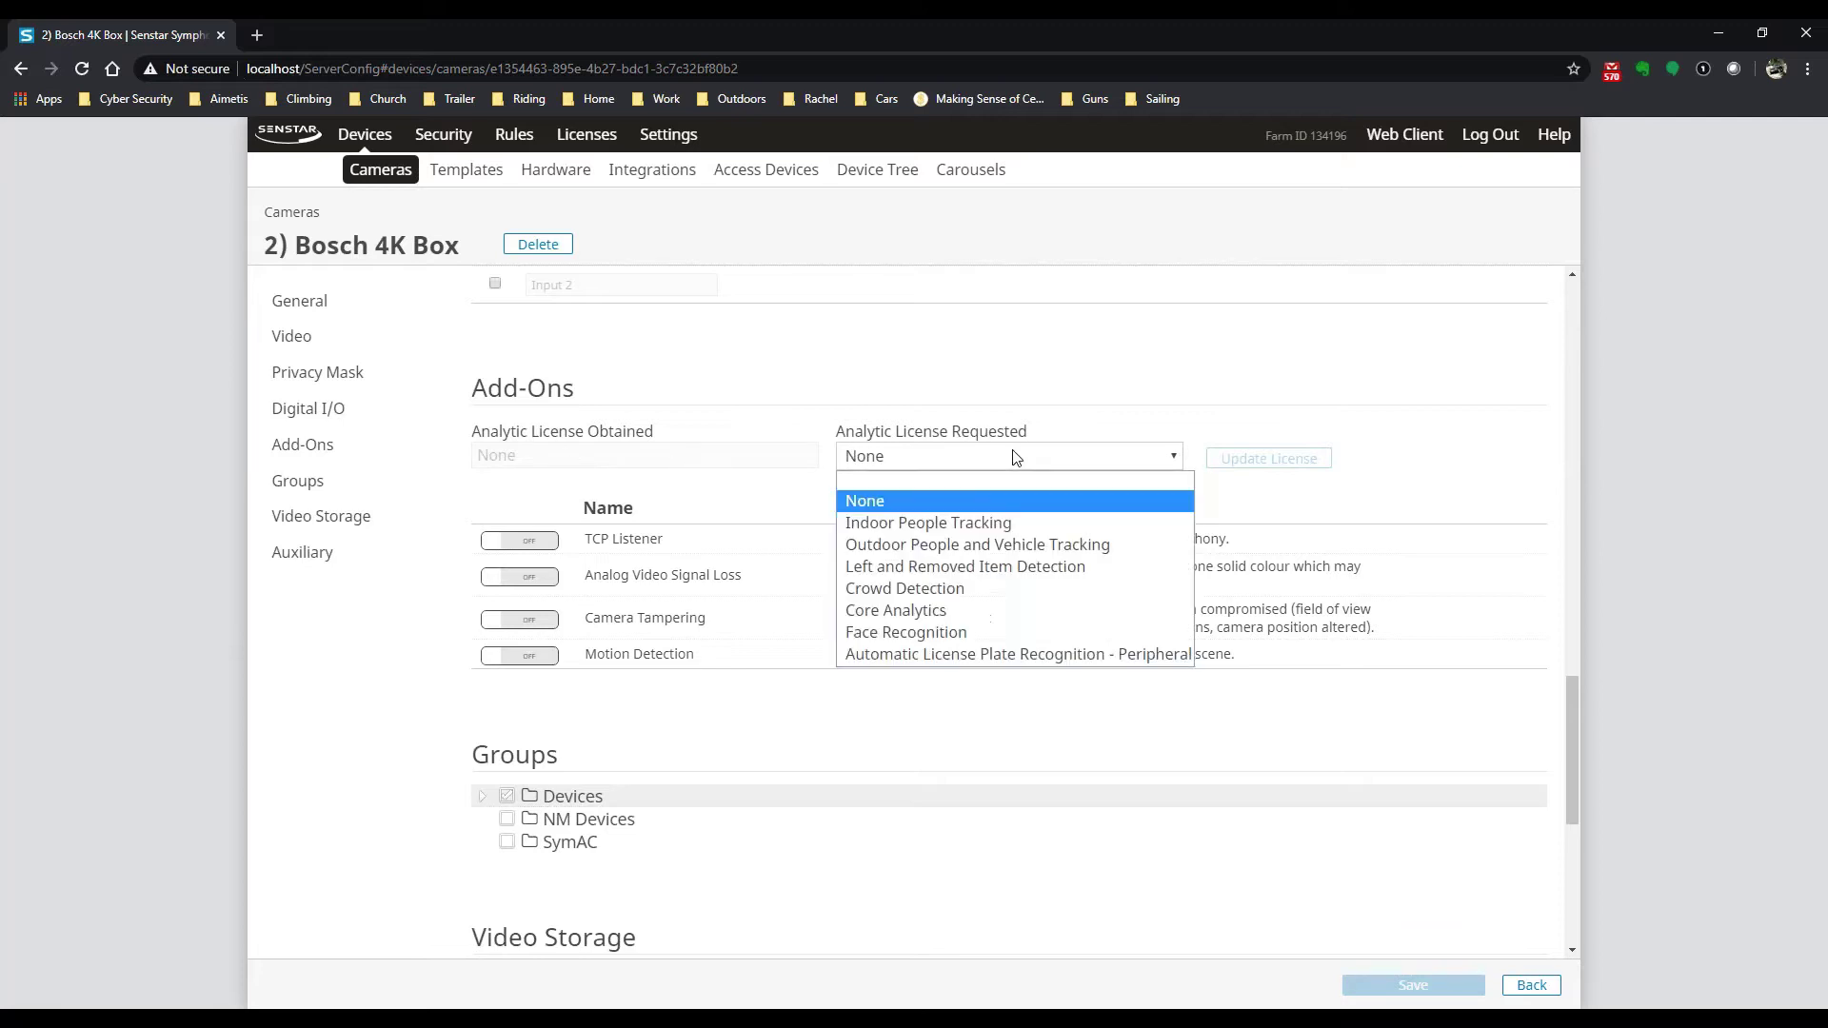
{"action": "left_click", "coordinate": [949, 545]}
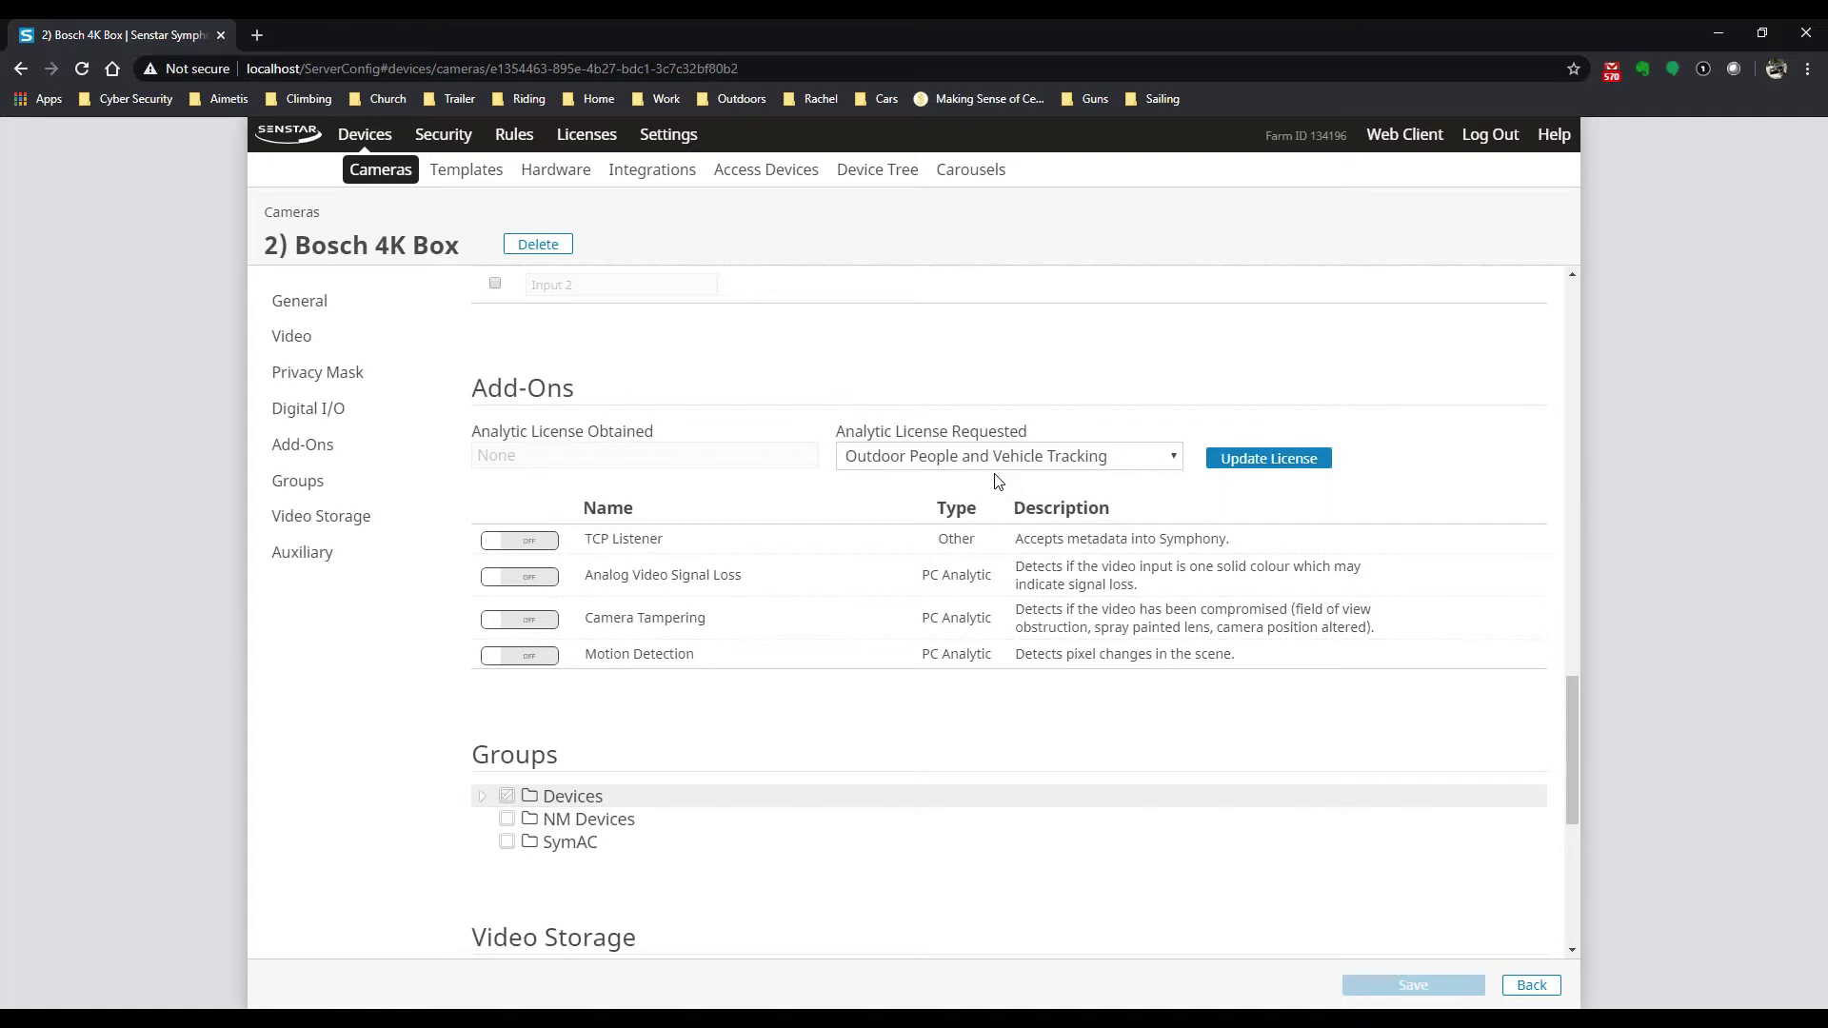
{"action": "left_click", "coordinate": [1292, 463]}
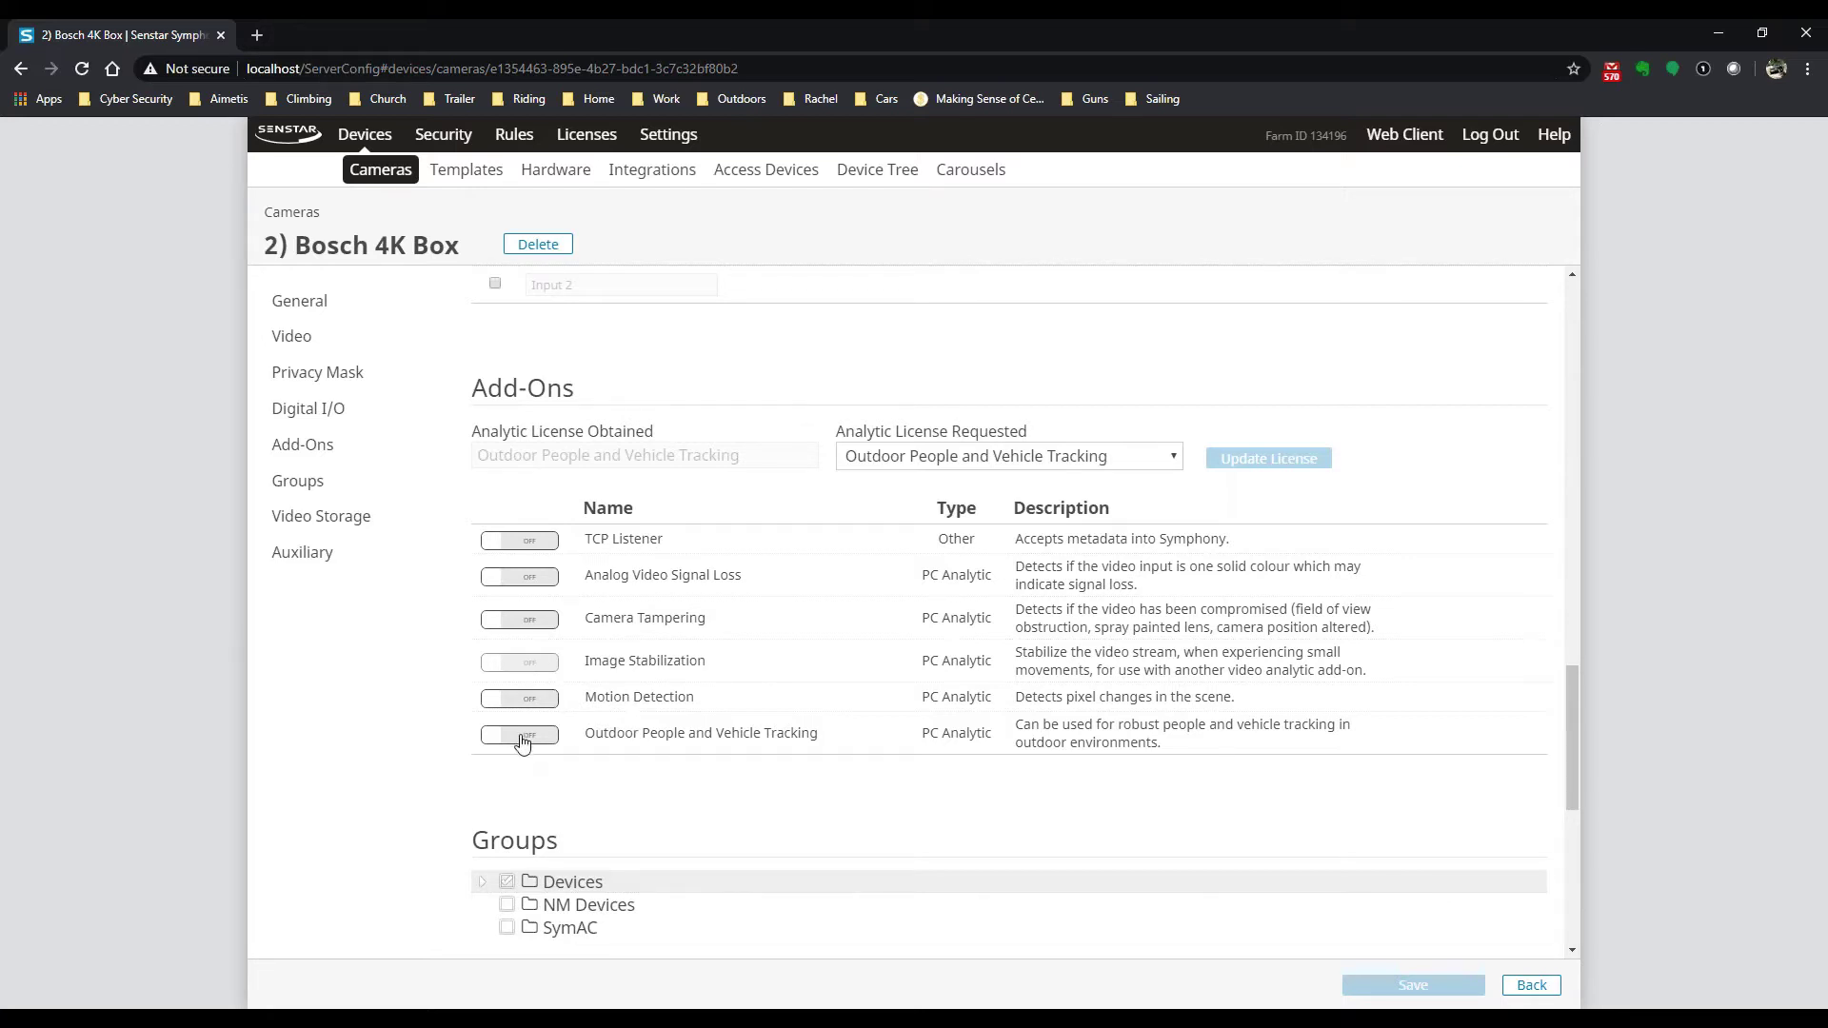
Step: Enable the Outdoor People and Vehicle Tracking add-on and select 768 x 576 as the analysis resolution in its configuration
{"action": "left_click", "coordinate": [523, 738]}
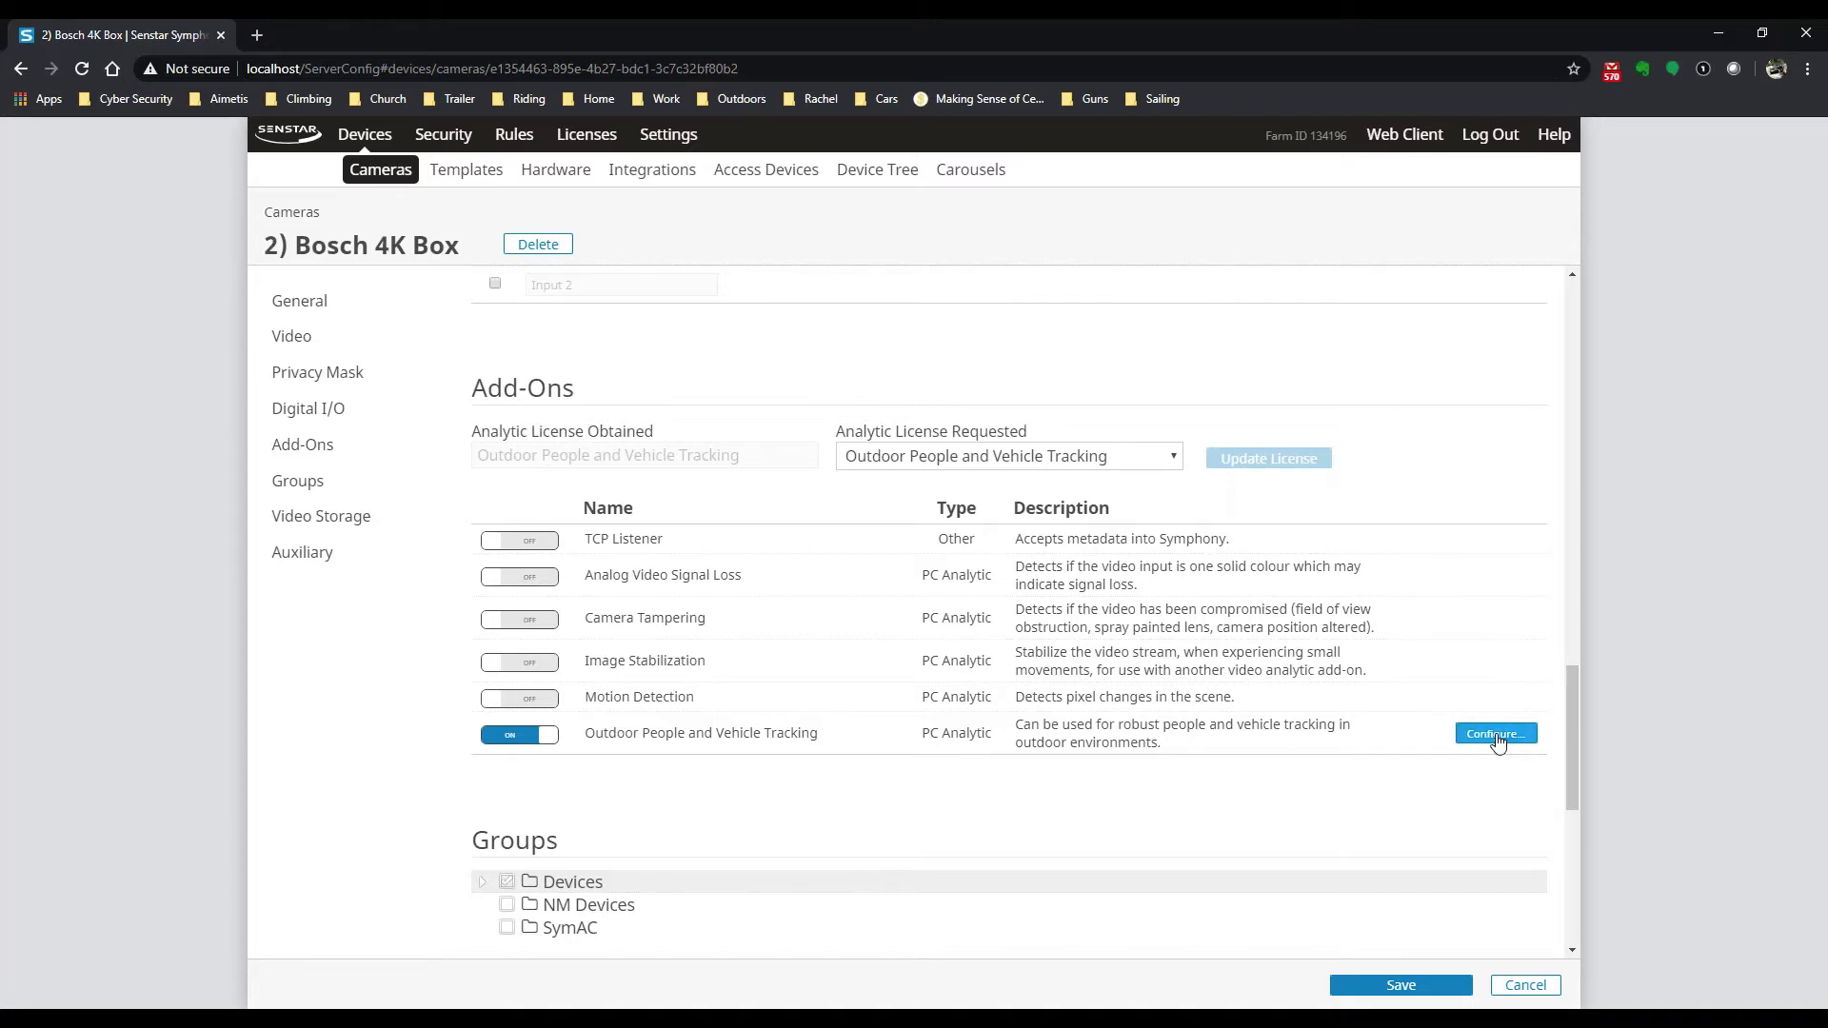
{"action": "left_click", "coordinate": [1496, 735]}
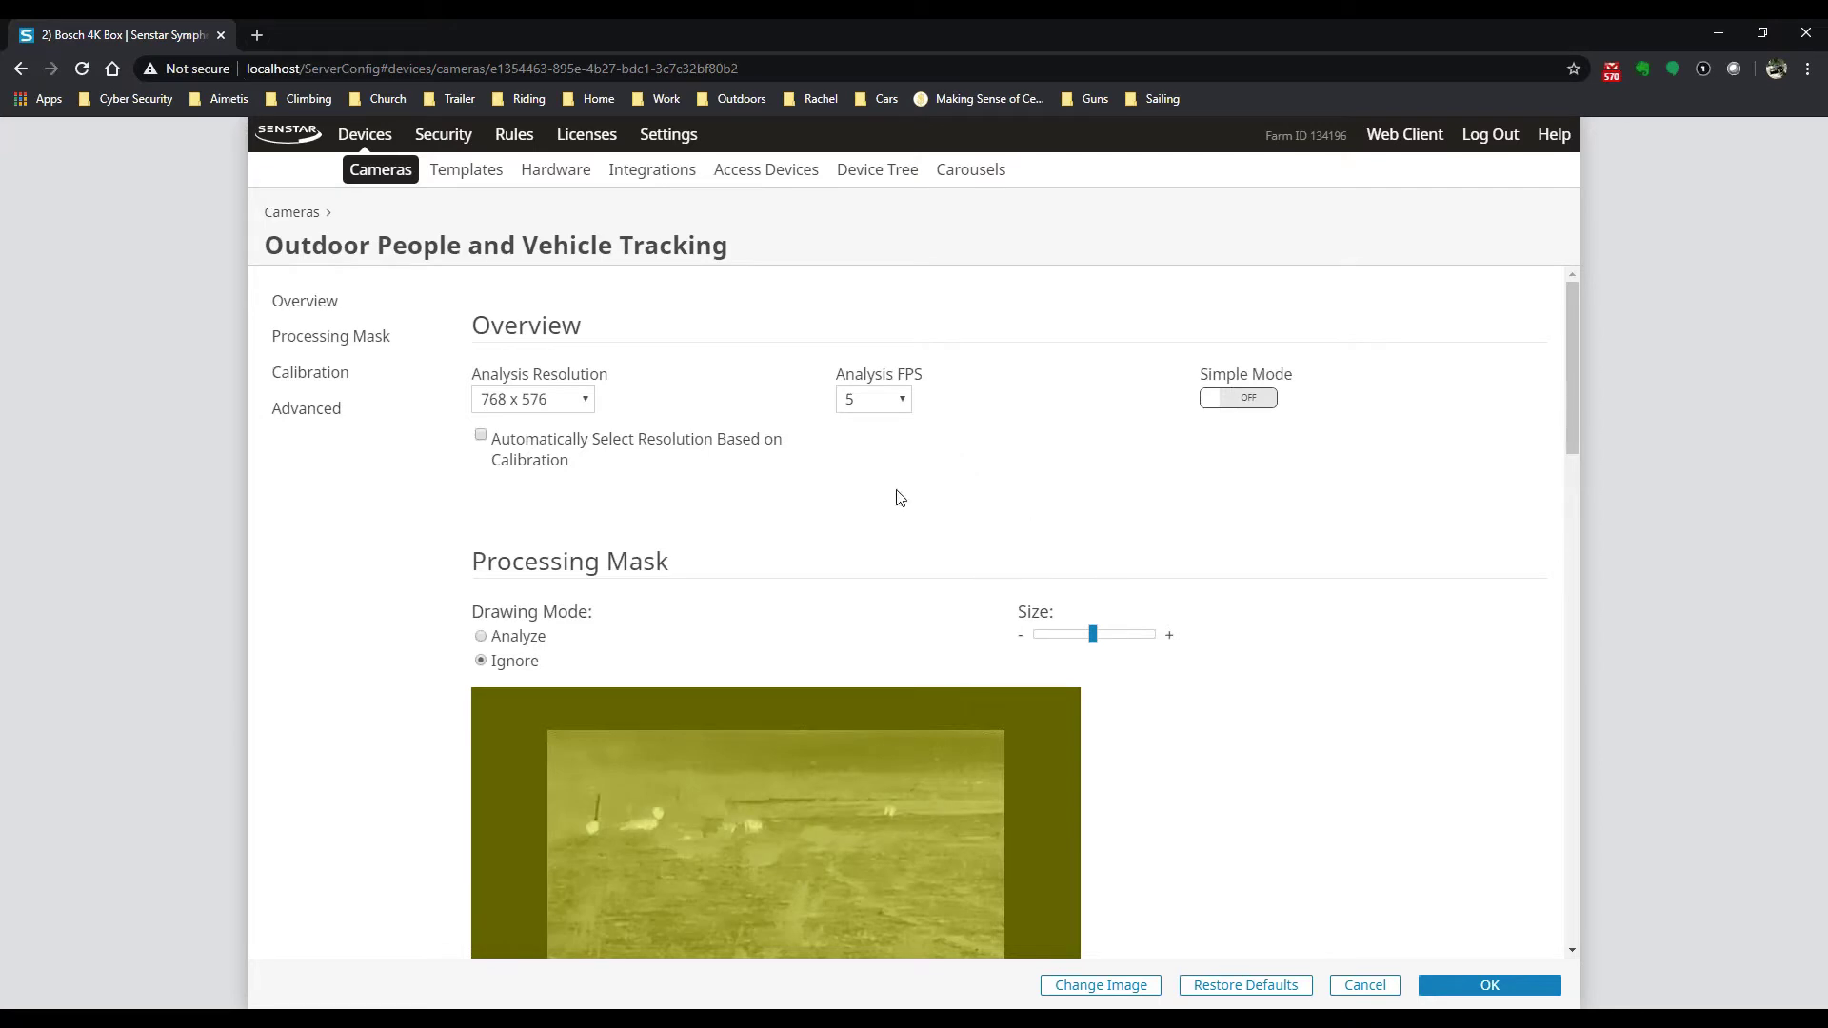
{"action": "scroll", "coordinate": [757, 473], "scroll_direction": "down", "scroll_amount": 1}
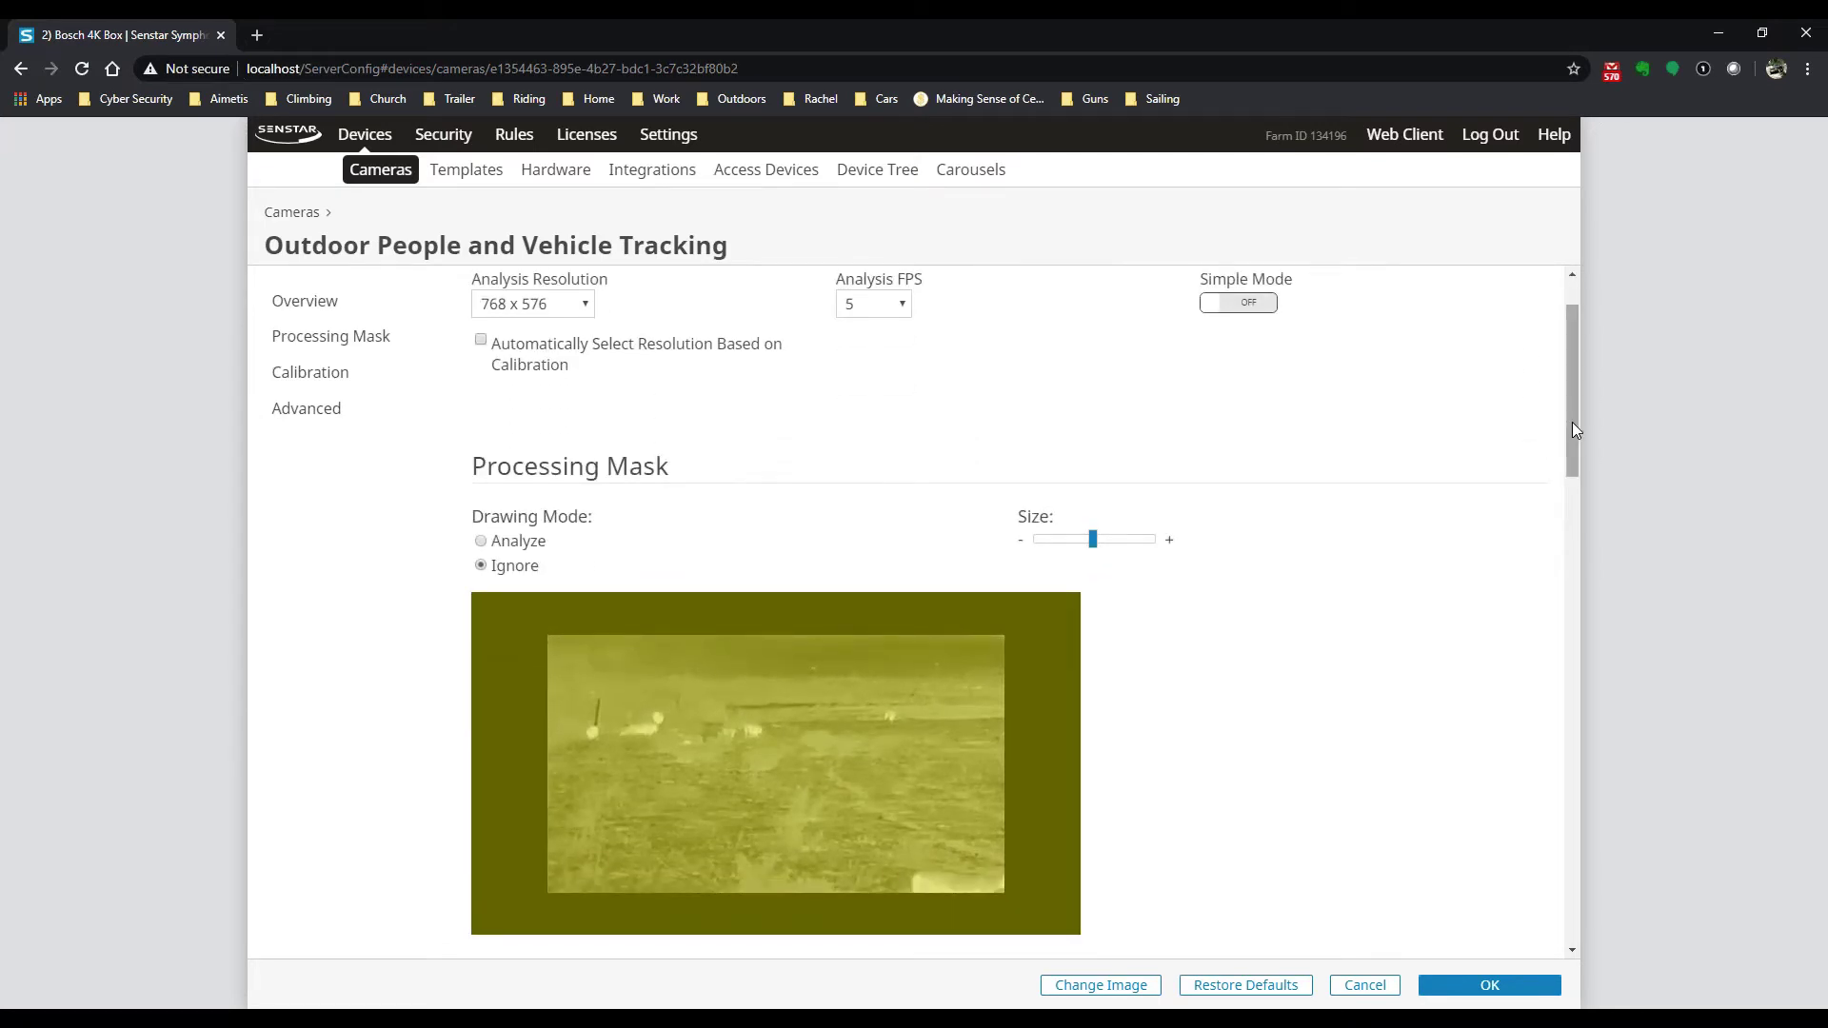
{"action": "left_click_drag", "start_coordinate": [1573, 421], "coordinate": [1573, 373]}
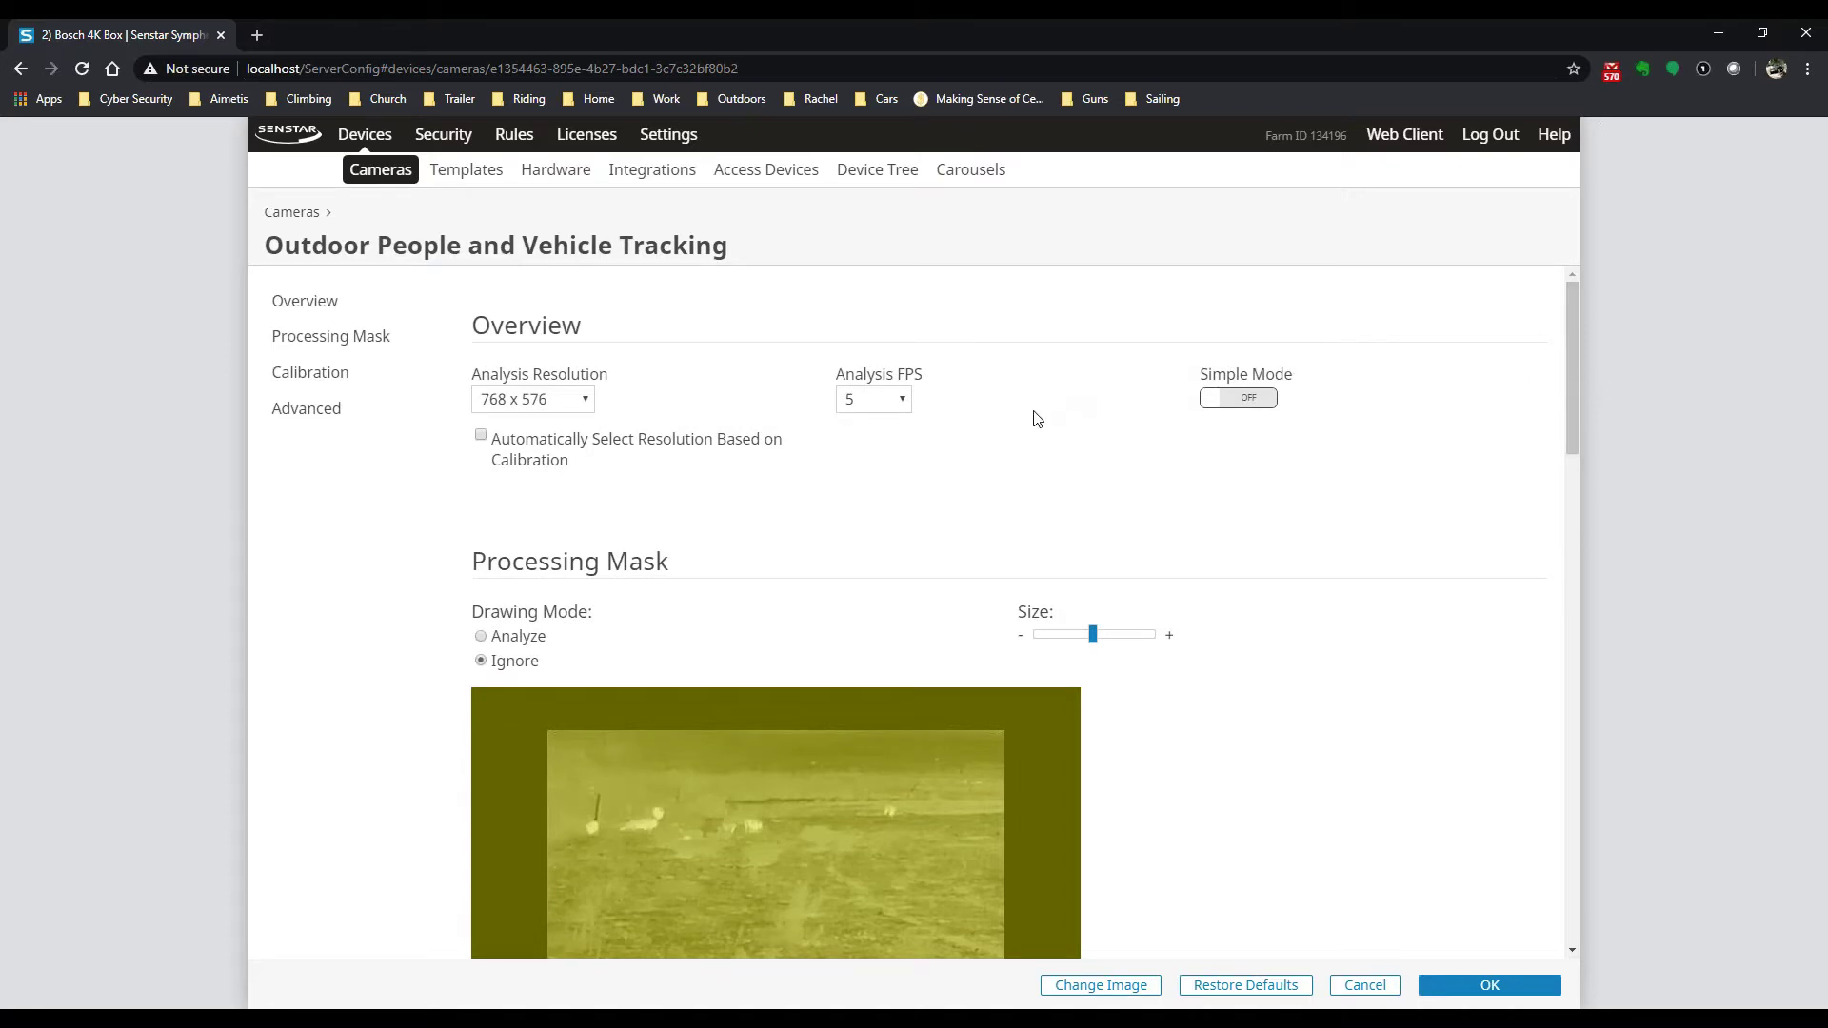
{"action": "left_click", "coordinate": [585, 403]}
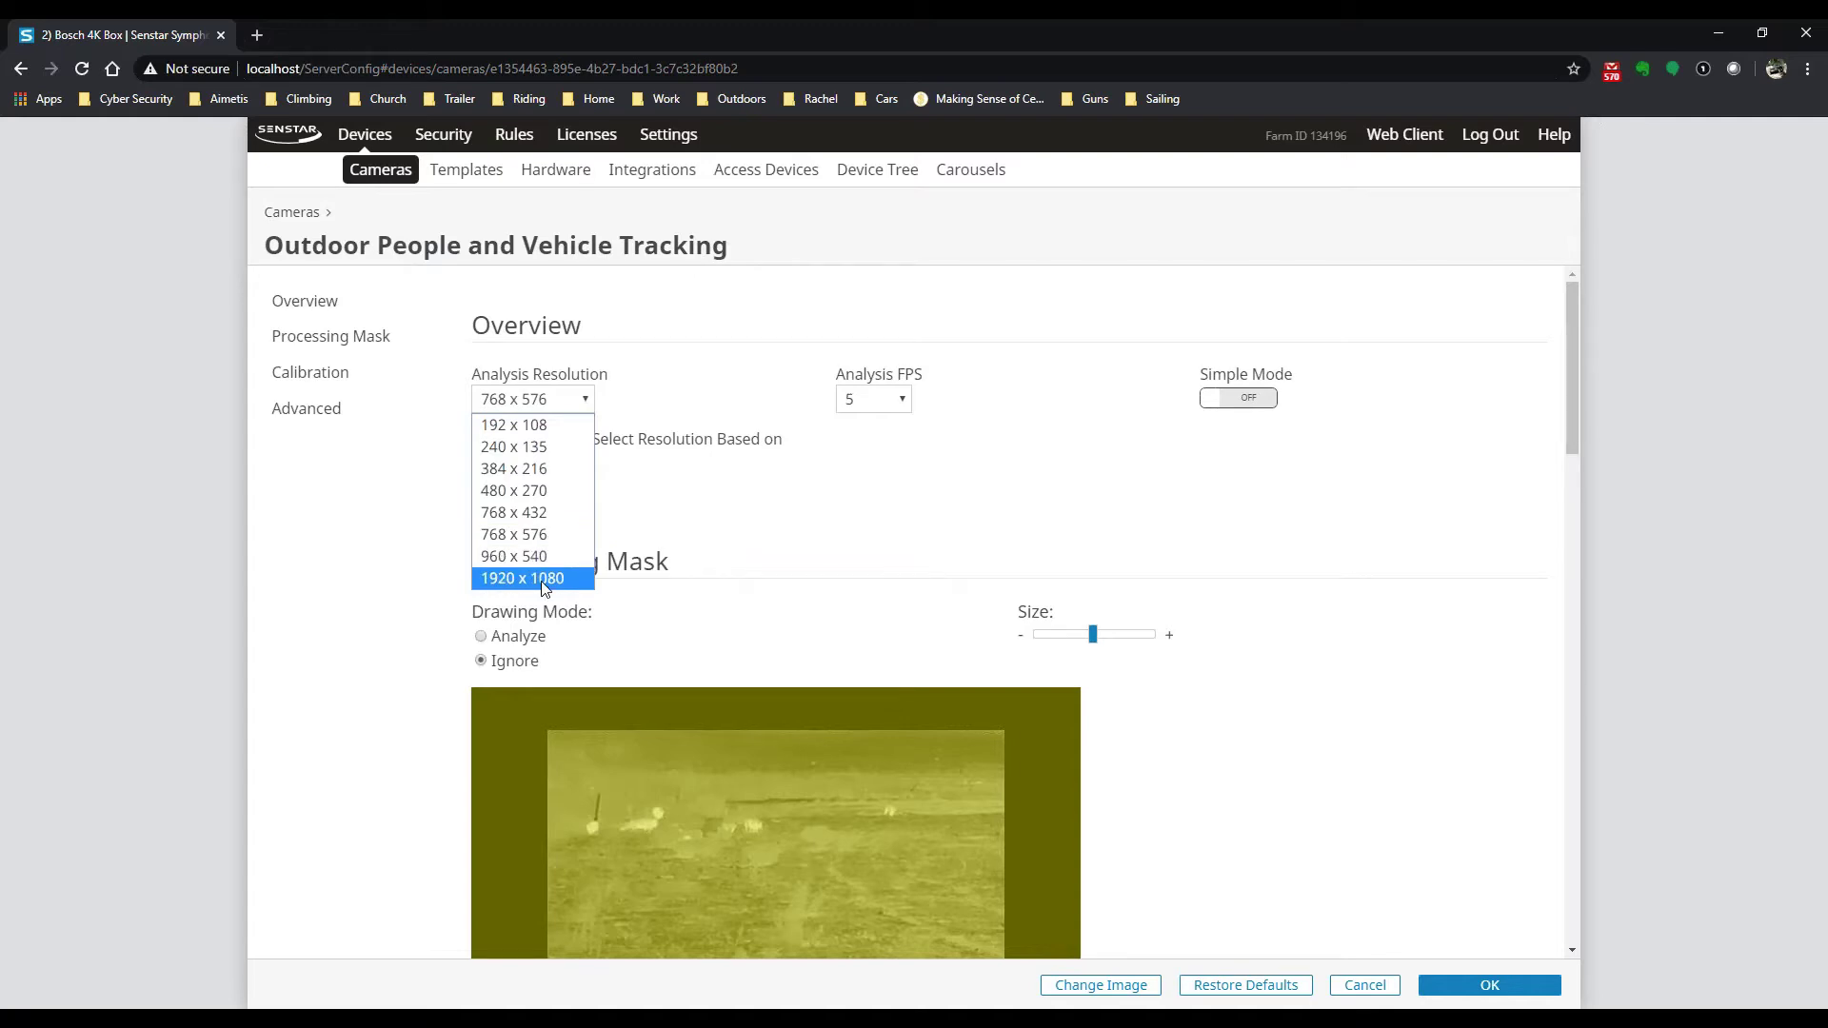
{"action": "left_click", "coordinate": [564, 535]}
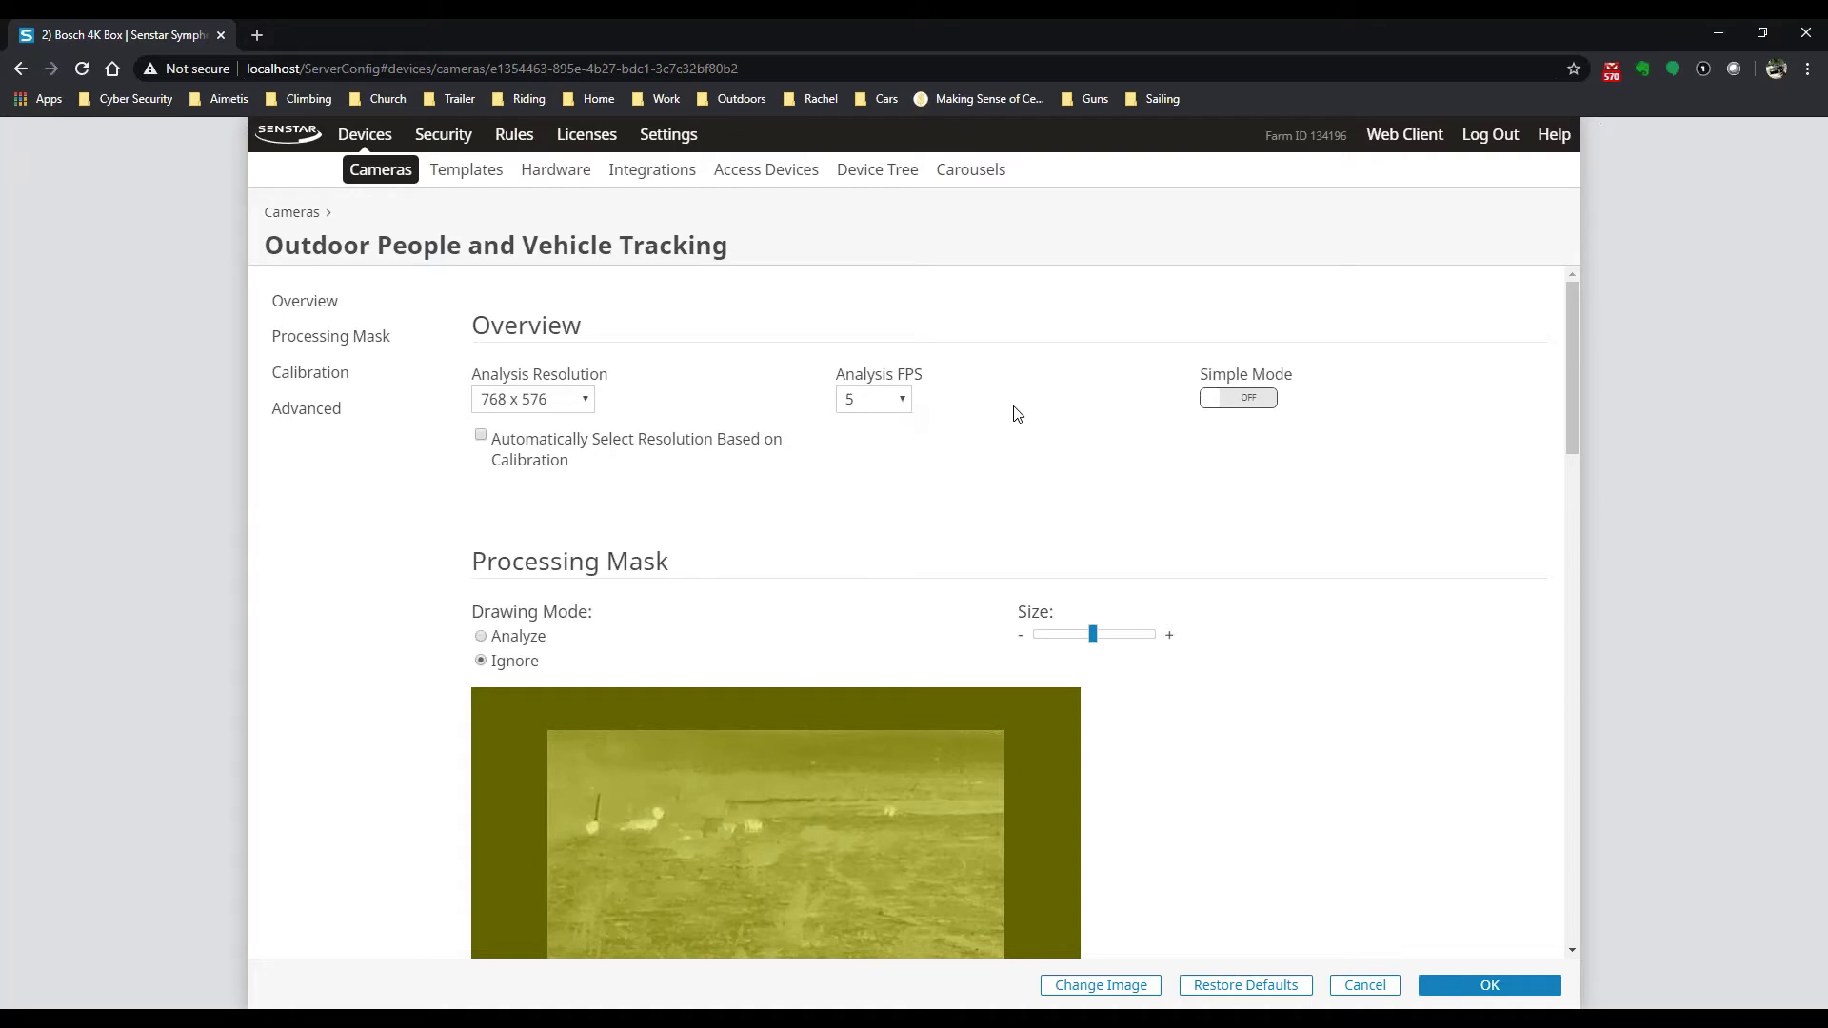
Step: Paint the right-hand part of the processing mask as Ignore, enlarging the brush to widen the excluded area
{"action": "left_click_drag", "start_coordinate": [1568, 409], "coordinate": [1587, 490]}
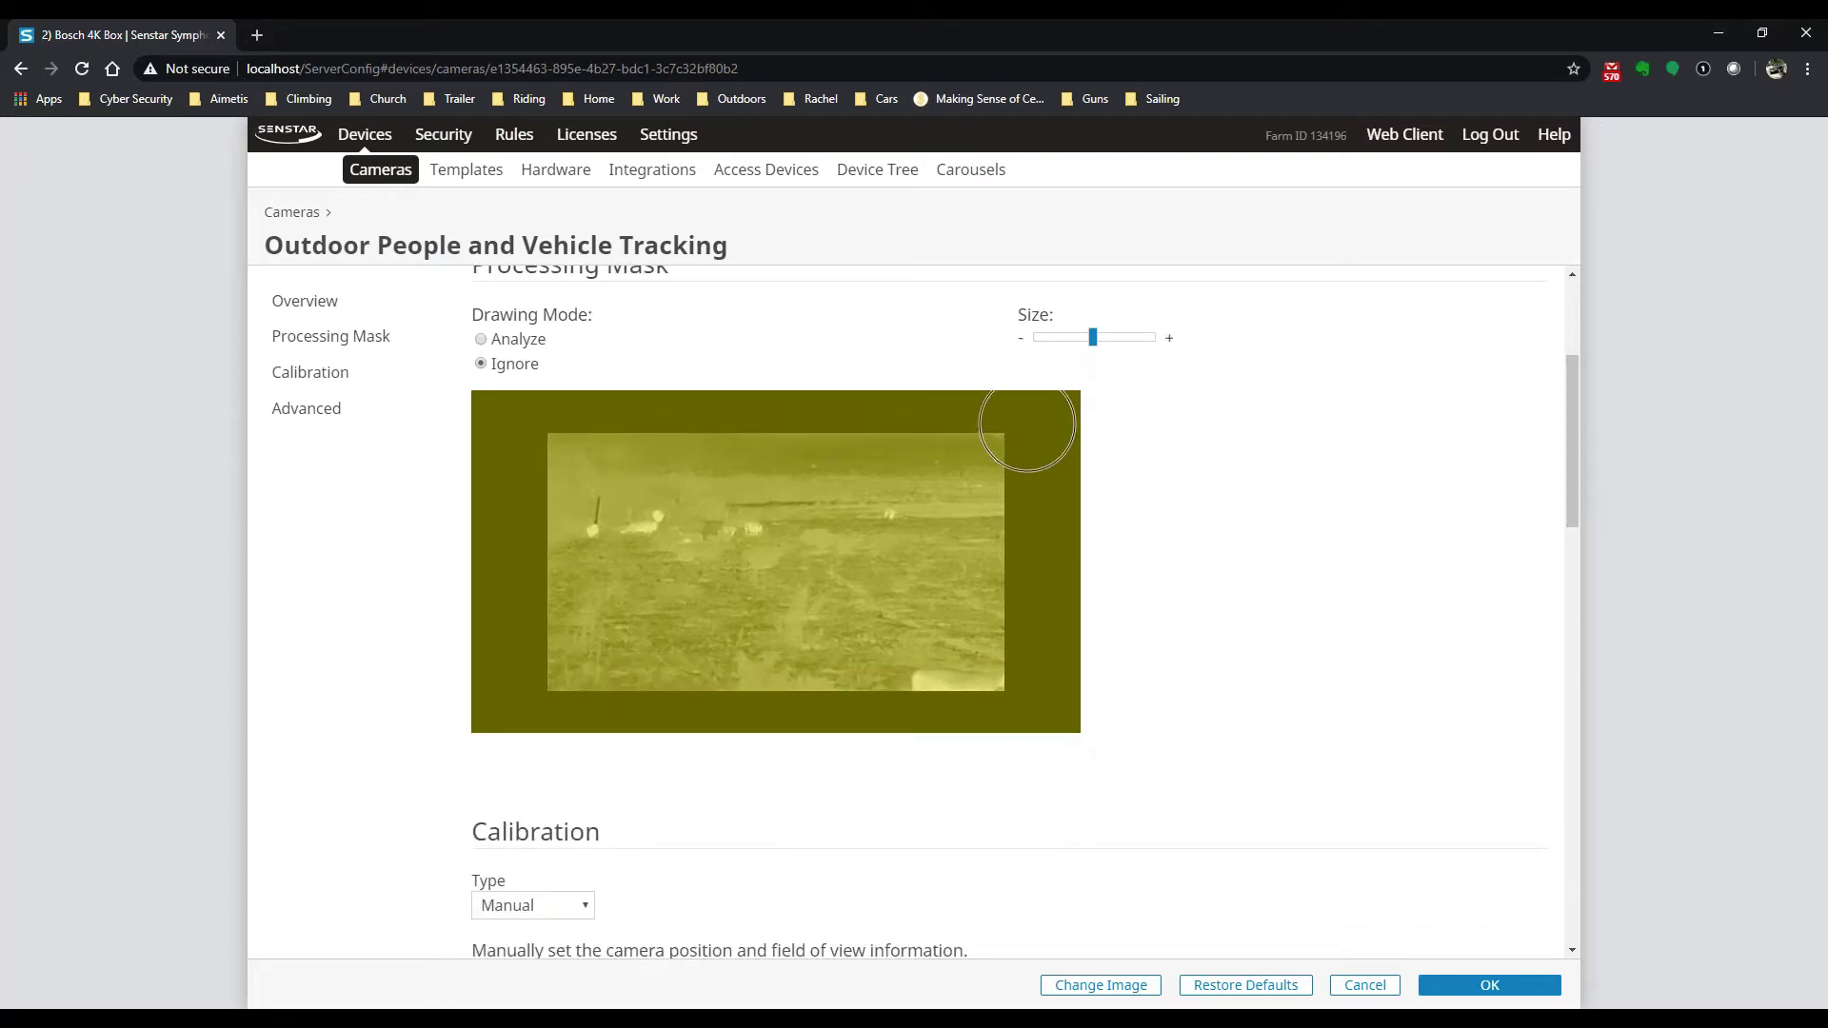
{"action": "mouse_move", "coordinate": [1033, 430]}
{"action": "left_mouse_down"}
{"action": "mouse_move", "coordinate": [1036, 702]}
{"action": "mouse_move", "coordinate": [961, 702]}
{"action": "mouse_move", "coordinate": [961, 422]}
{"action": "left_mouse_up"}
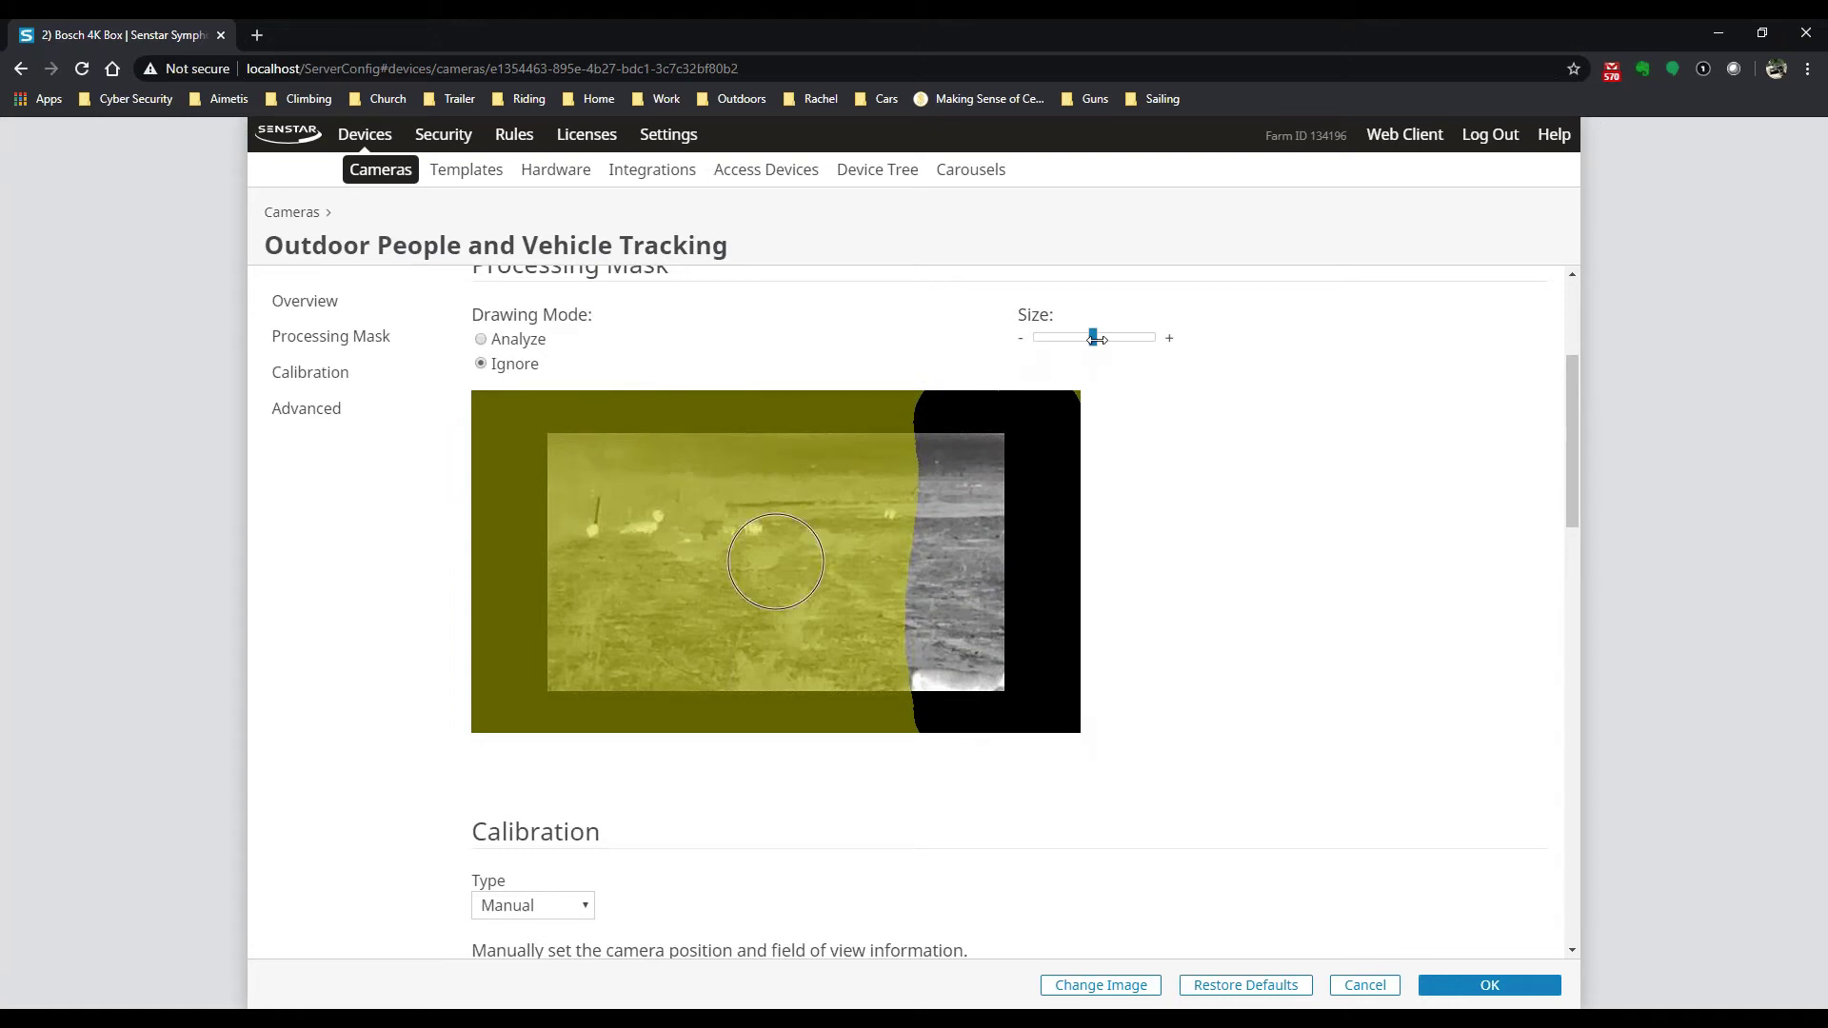
{"action": "left_click_drag", "start_coordinate": [1093, 338], "coordinate": [1134, 338]}
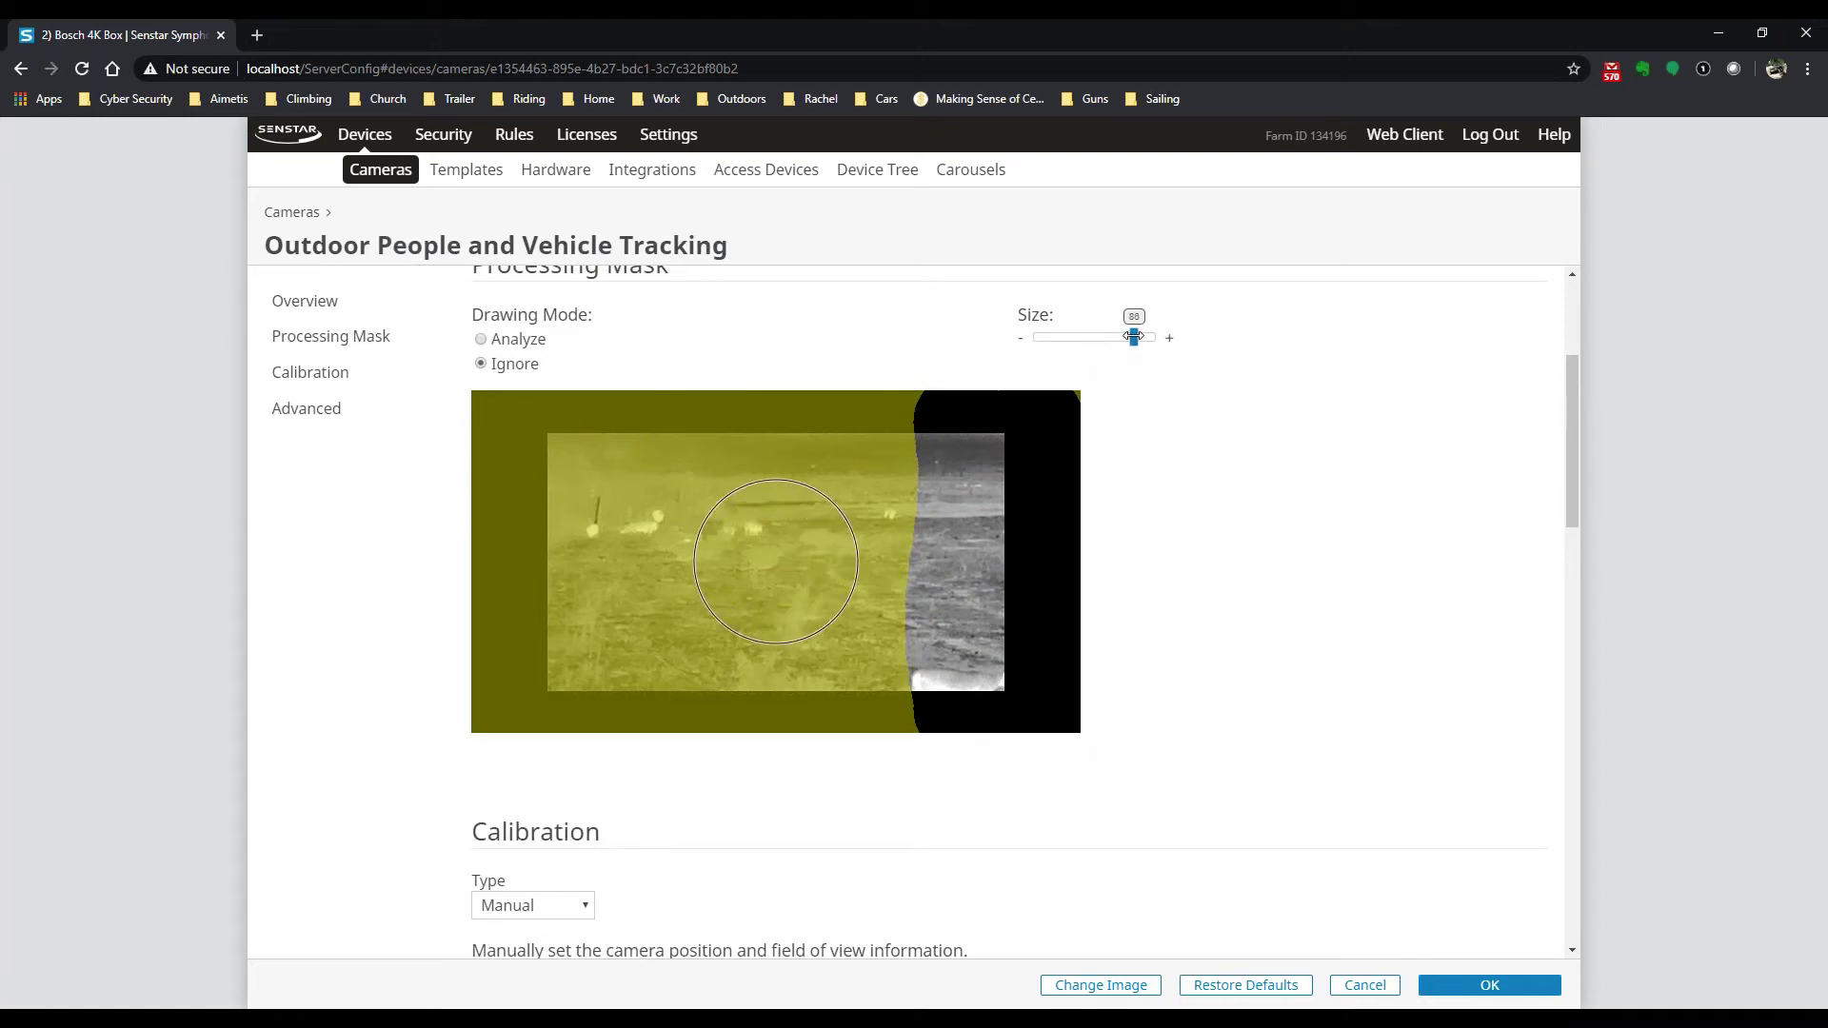
{"action": "mouse_move", "coordinate": [985, 400]}
{"action": "left_mouse_down"}
{"action": "mouse_move", "coordinate": [943, 405]}
{"action": "mouse_move", "coordinate": [933, 476]}
{"action": "mouse_move", "coordinate": [967, 673]}
{"action": "mouse_move", "coordinate": [1243, 624]}
{"action": "left_mouse_up"}
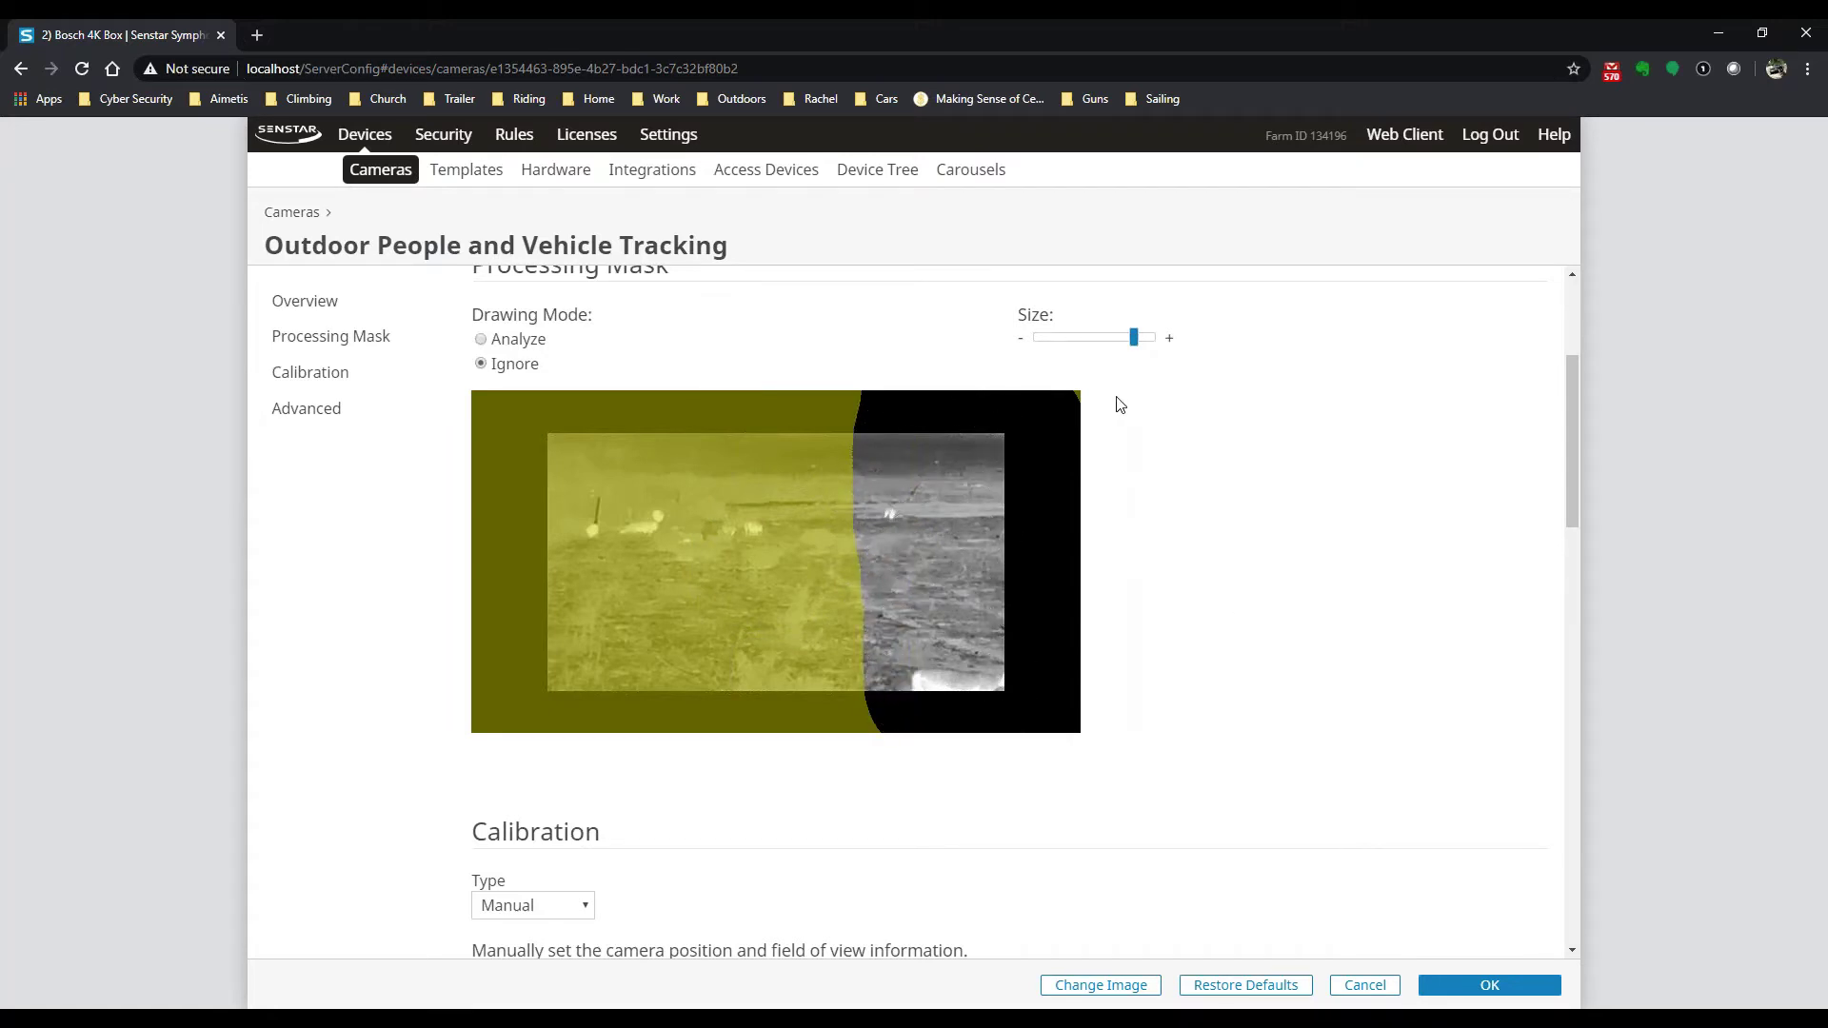
Step: Clean up the mask's upper-right corner with a smaller Ignore brush and repaint a short strip along its upper edge as Analyze
{"action": "left_click", "coordinate": [1055, 338]}
{"action": "left_click_drag", "start_coordinate": [1058, 404], "coordinate": [1067, 404]}
{"action": "left_click", "coordinate": [515, 340]}
{"action": "mouse_move", "coordinate": [702, 400]}
{"action": "left_mouse_down"}
{"action": "mouse_move", "coordinate": [870, 407]}
{"action": "mouse_move", "coordinate": [868, 453]}
{"action": "mouse_move", "coordinate": [846, 436]}
{"action": "left_mouse_up"}
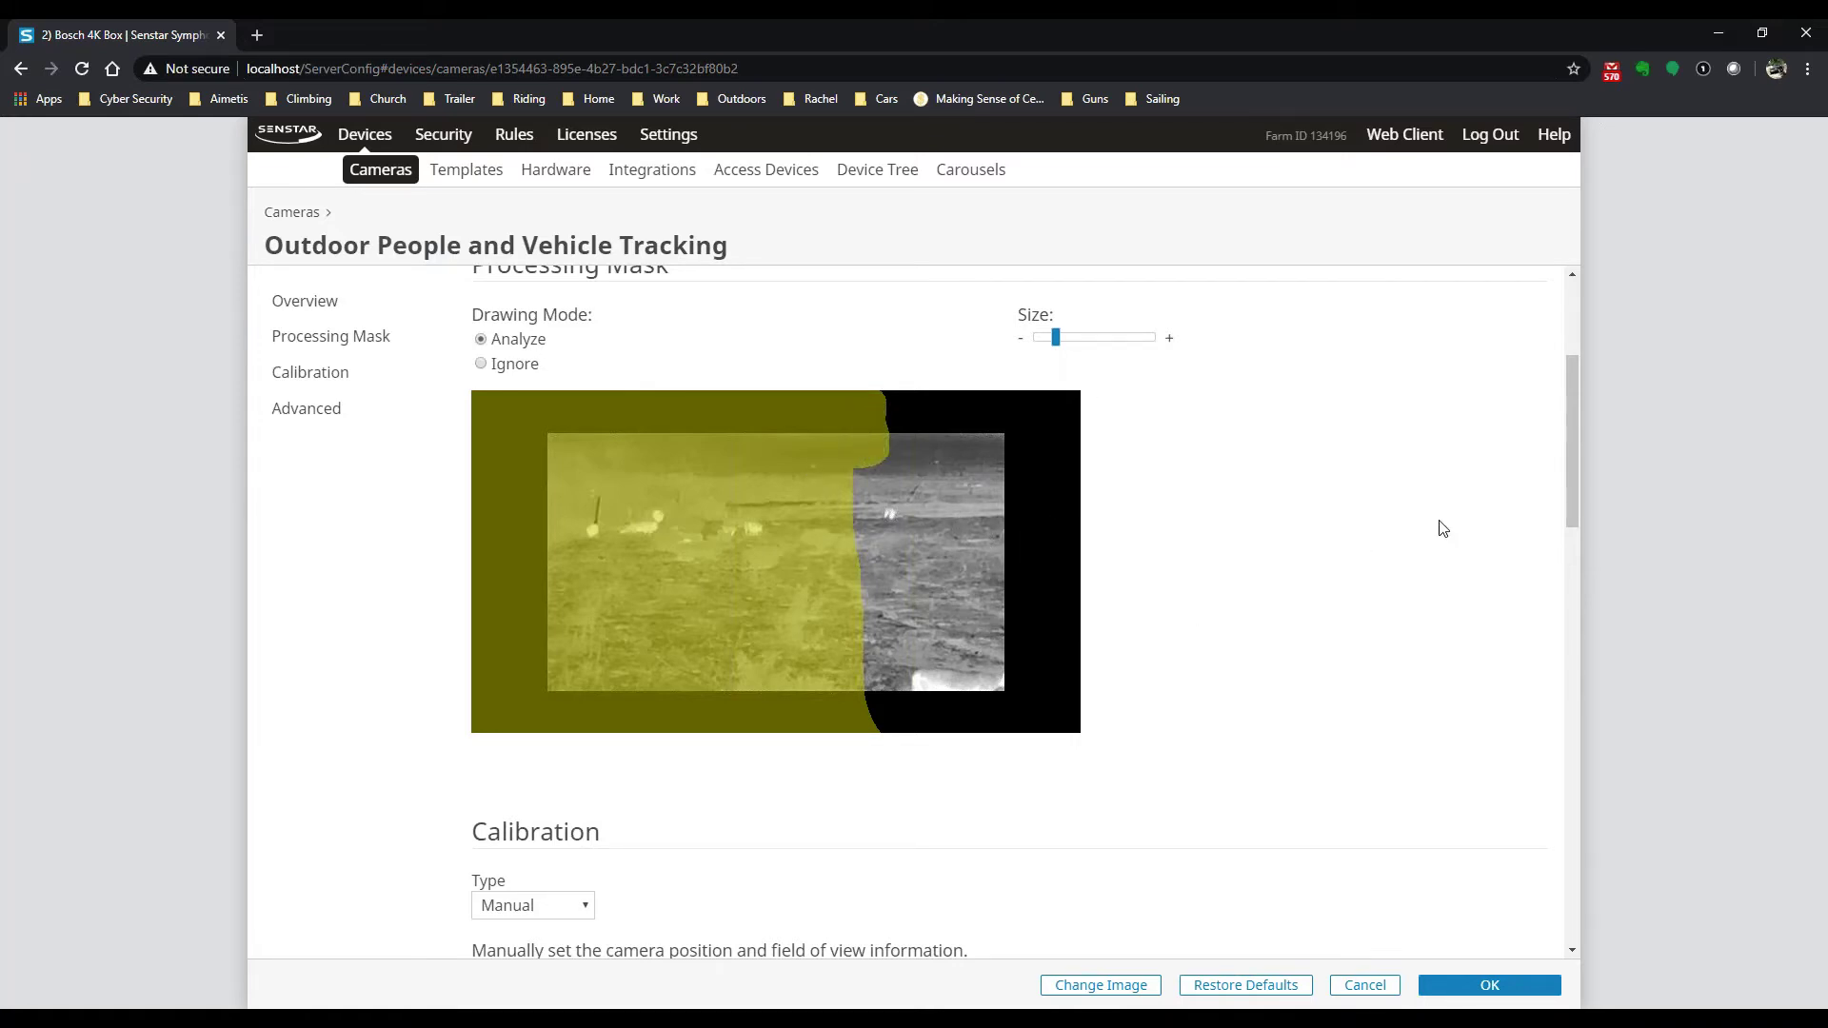
Step: Move the farthest person figure in the manual calibration view to the lower-right part of the camera image
{"action": "left_click_drag", "start_coordinate": [1571, 459], "coordinate": [1562, 605]}
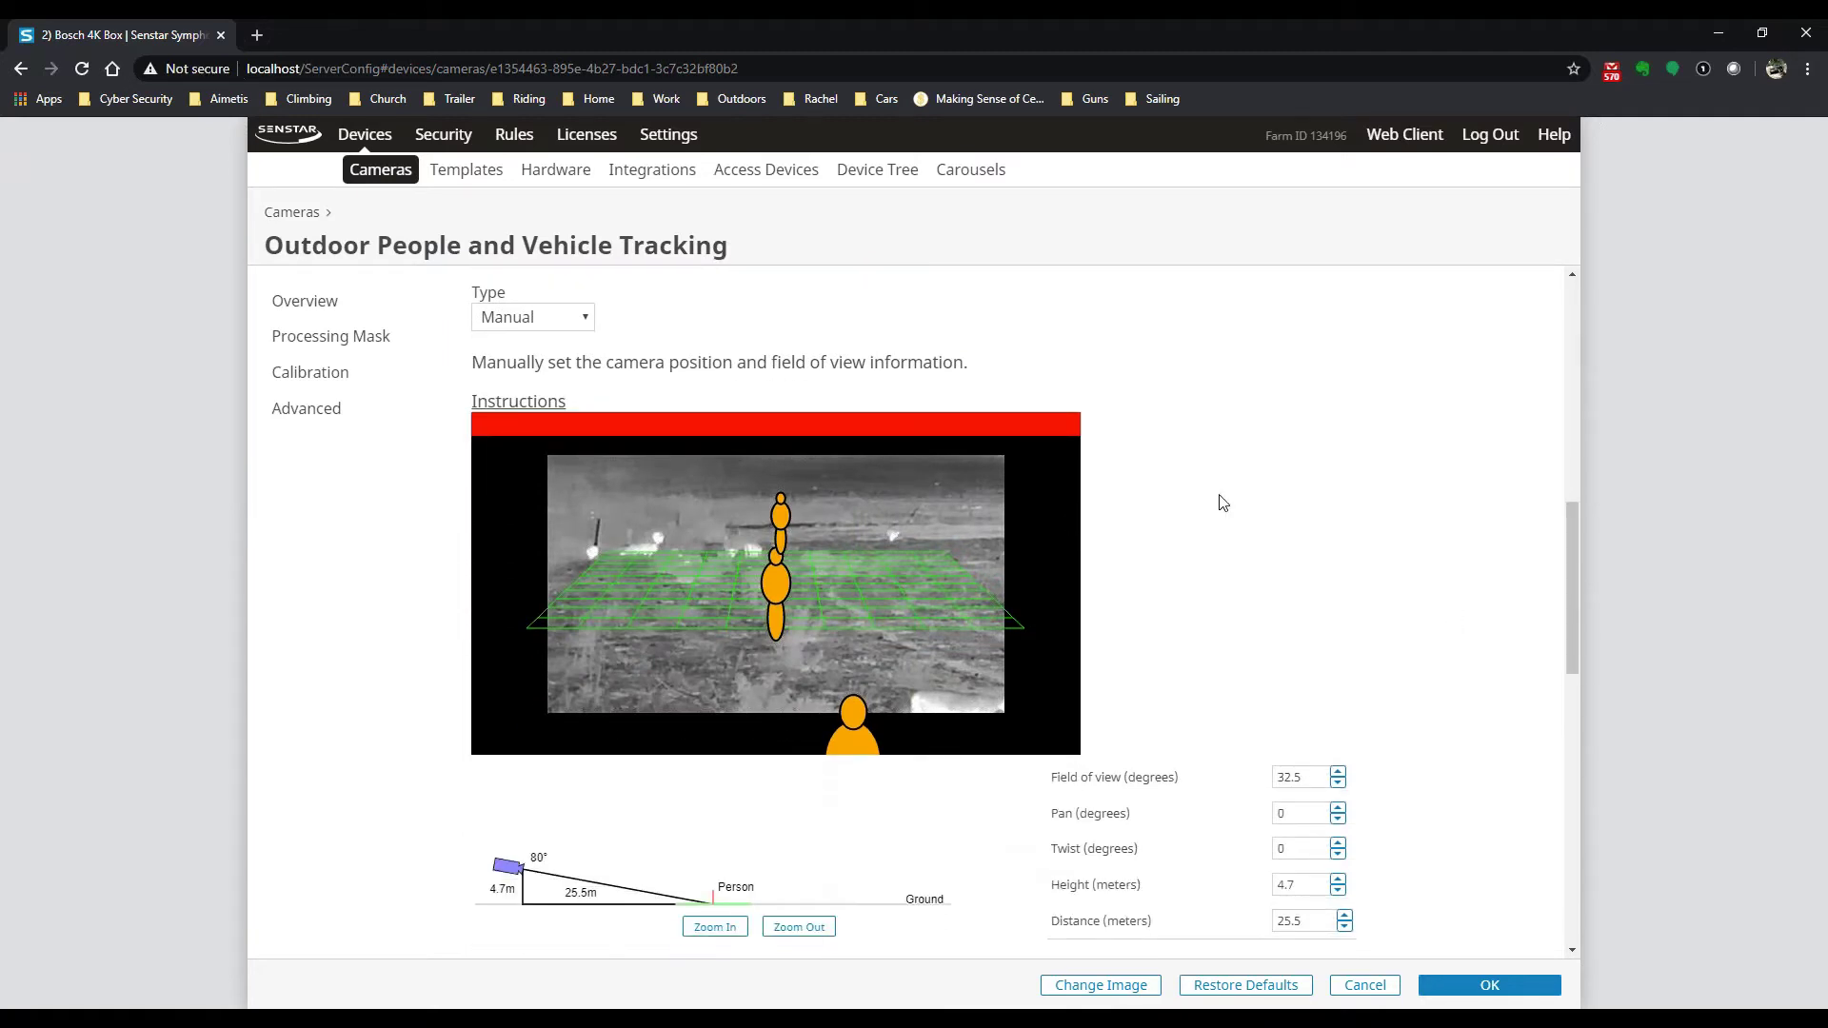
{"action": "scroll", "coordinate": [1222, 503], "scroll_direction": "up", "scroll_amount": 1}
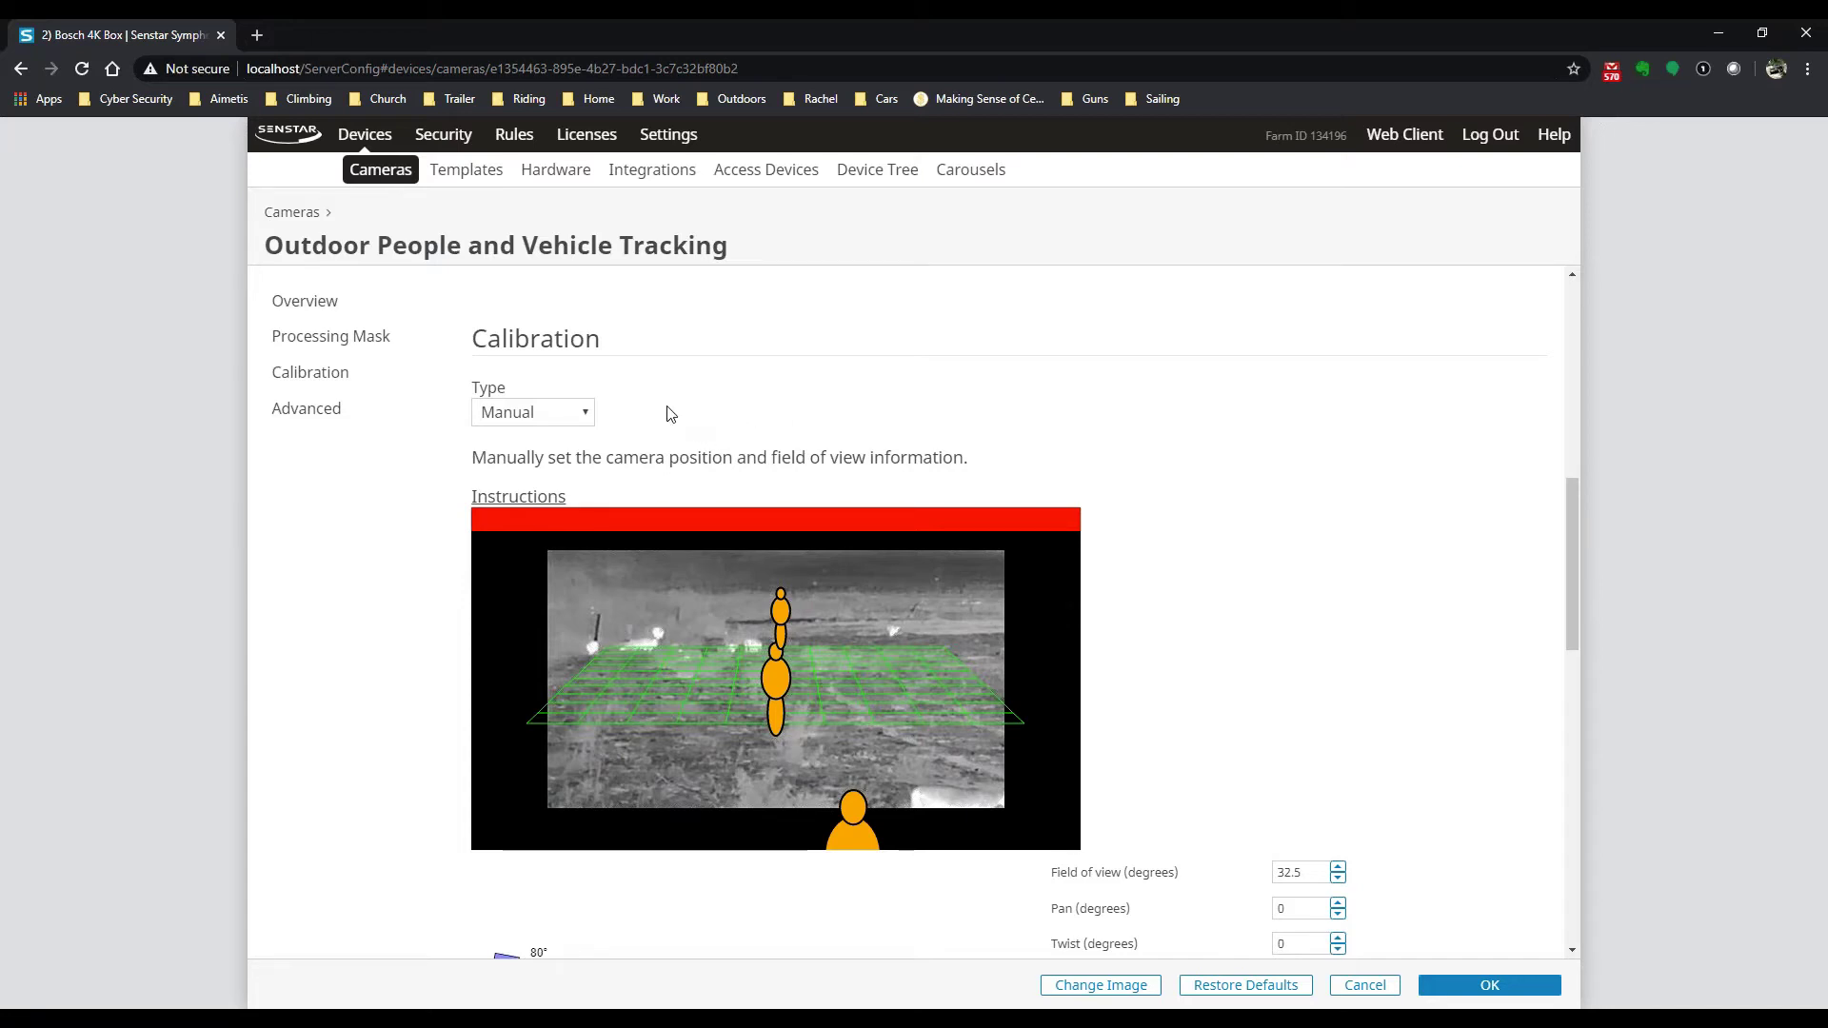
{"action": "left_click_drag", "start_coordinate": [780, 640], "coordinate": [957, 773]}
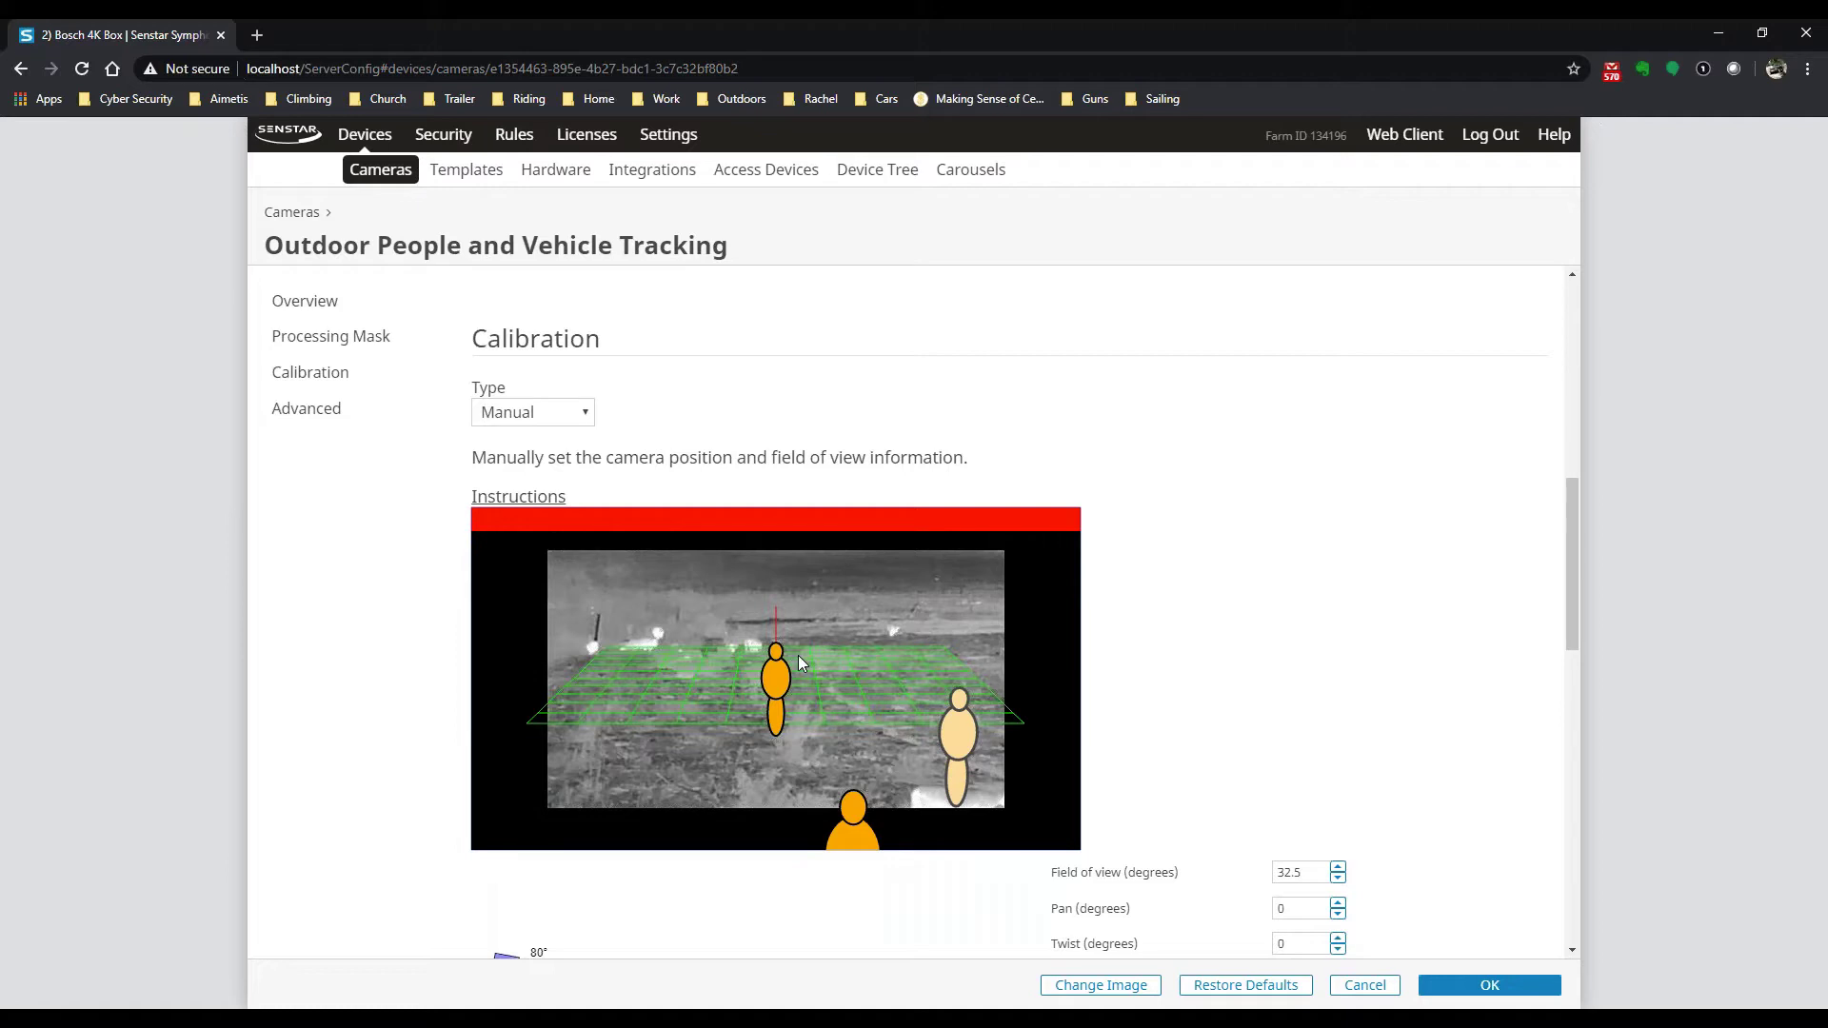
{"action": "left_click", "coordinate": [776, 677]}
Step: Try the Automatic and Uncalibrated calibration types, and switch the type back to Manual
{"action": "left_click", "coordinate": [589, 417]}
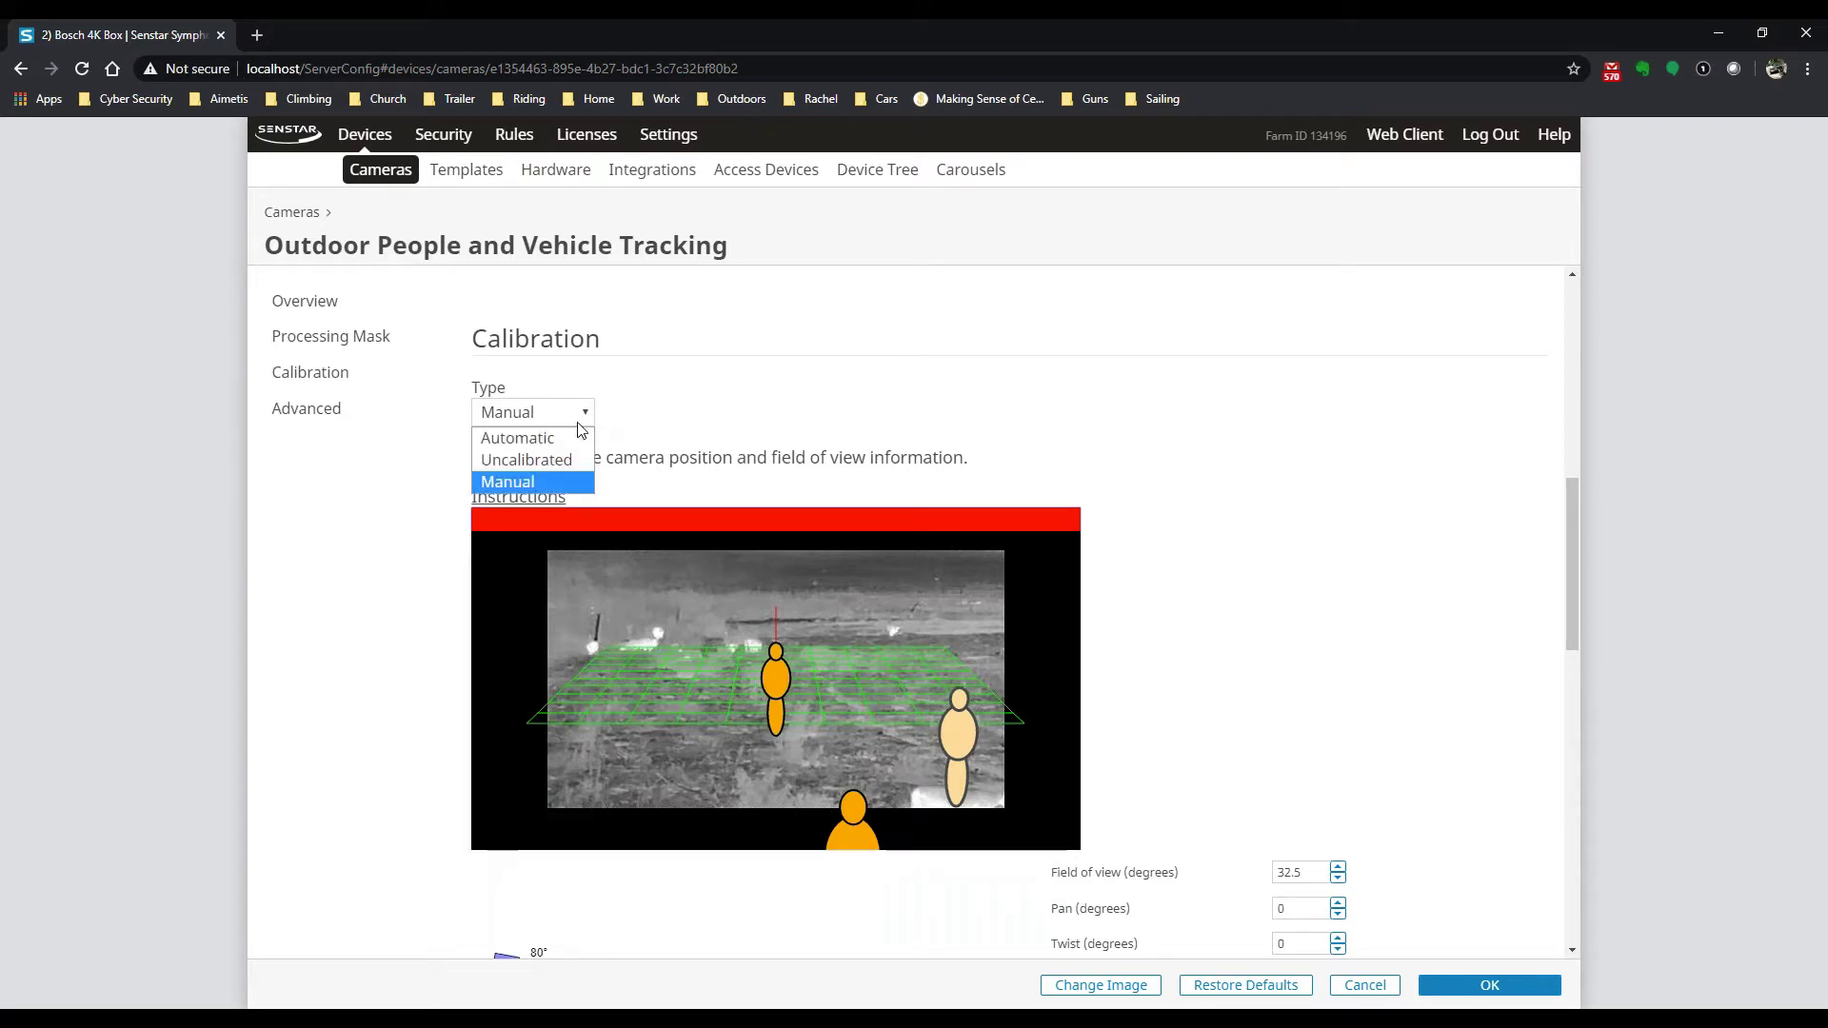
{"action": "left_click", "coordinate": [568, 438]}
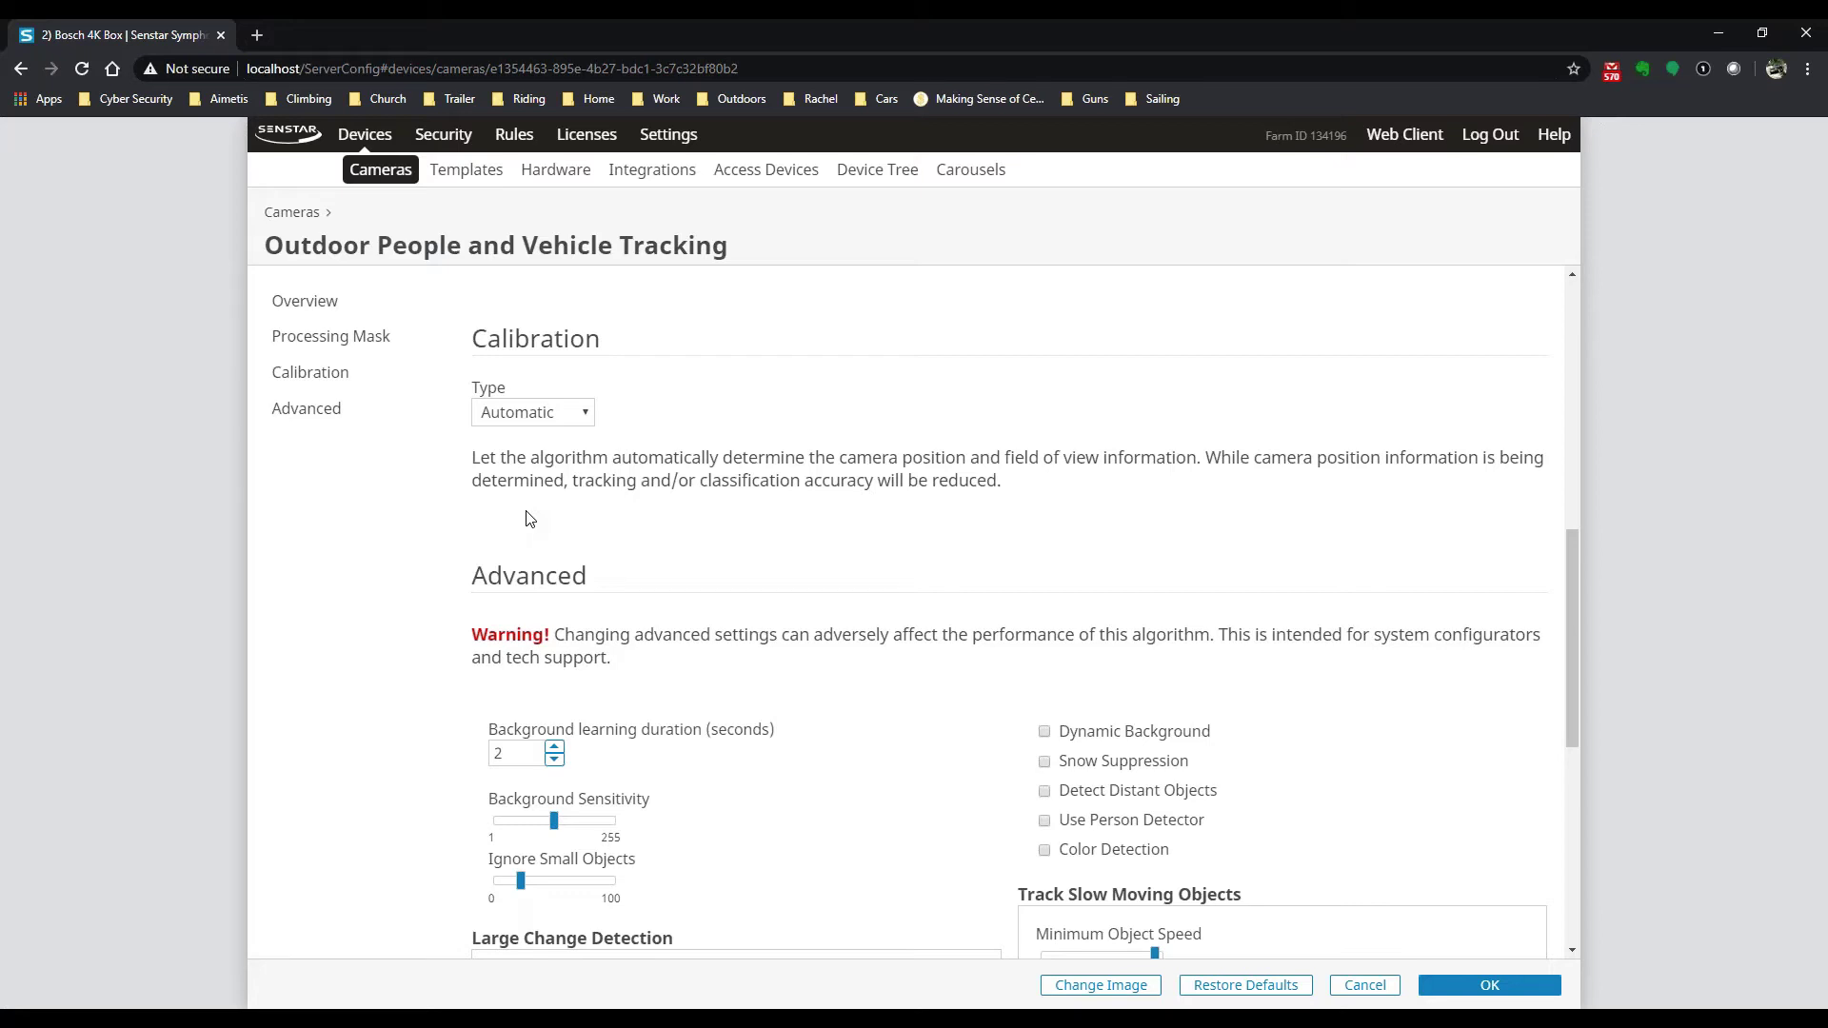
{"action": "left_click", "coordinate": [587, 419]}
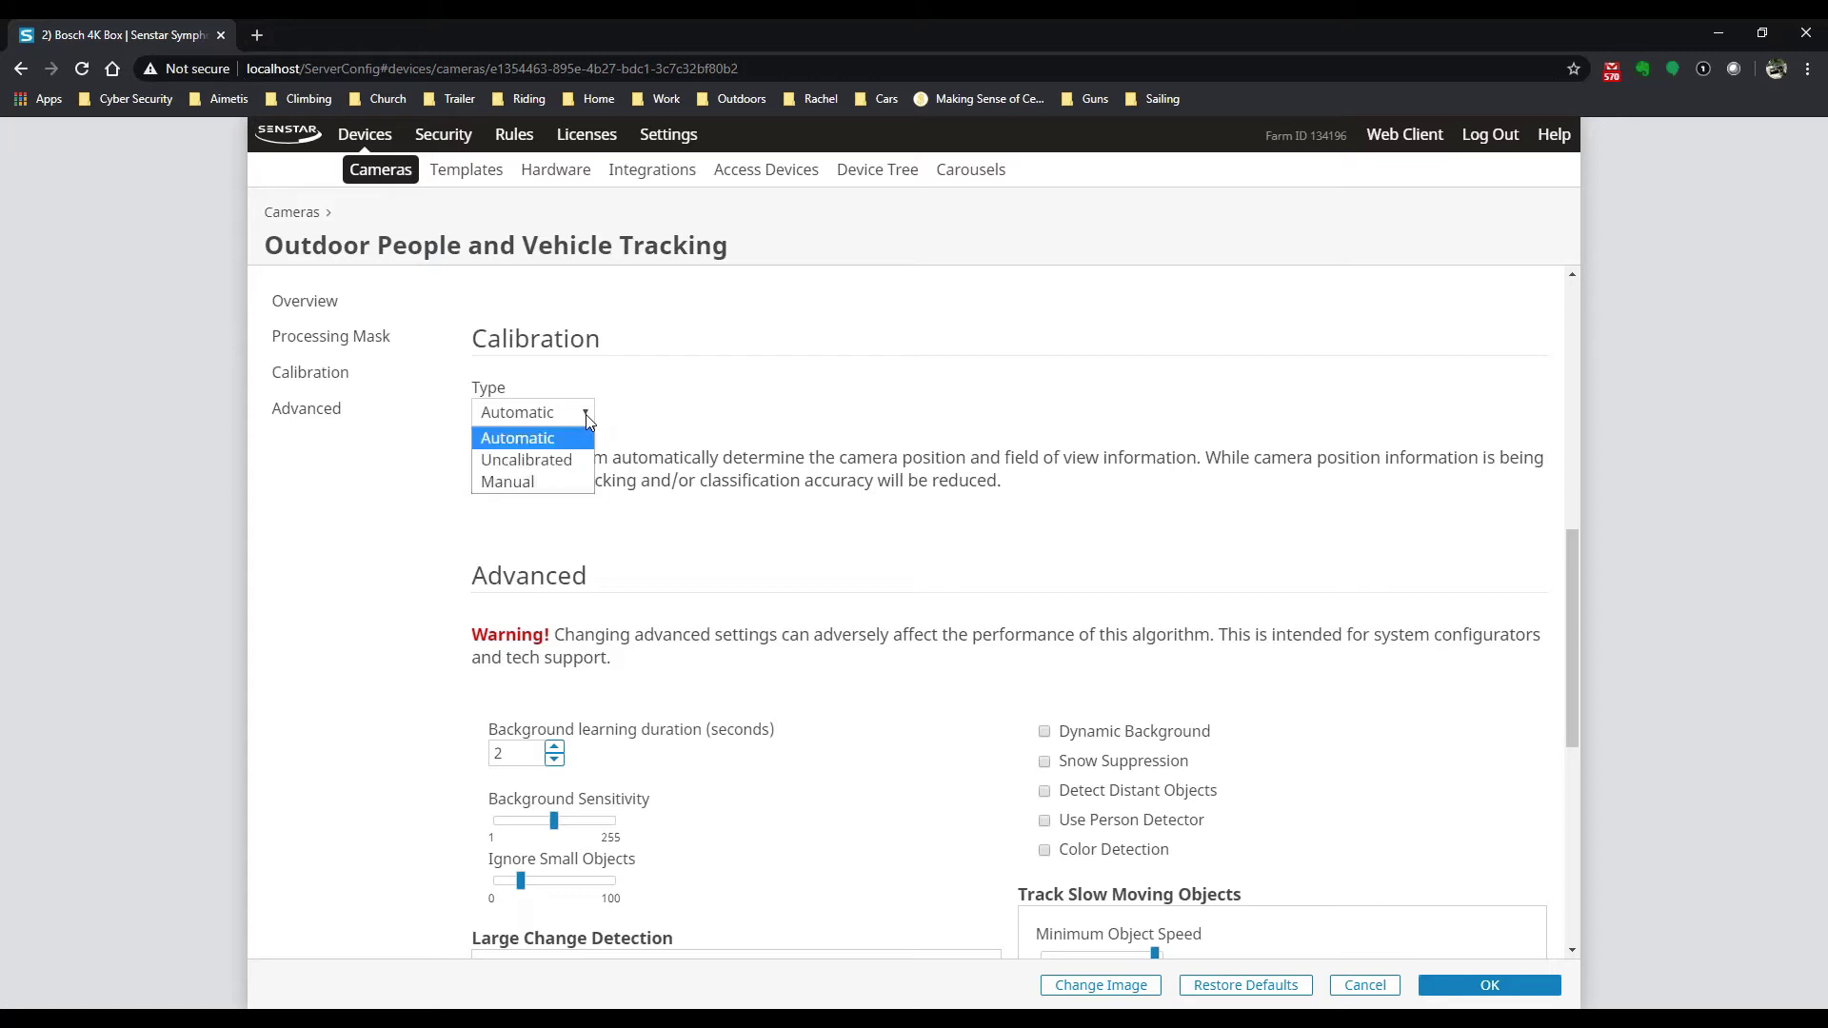
{"action": "left_click", "coordinate": [544, 461]}
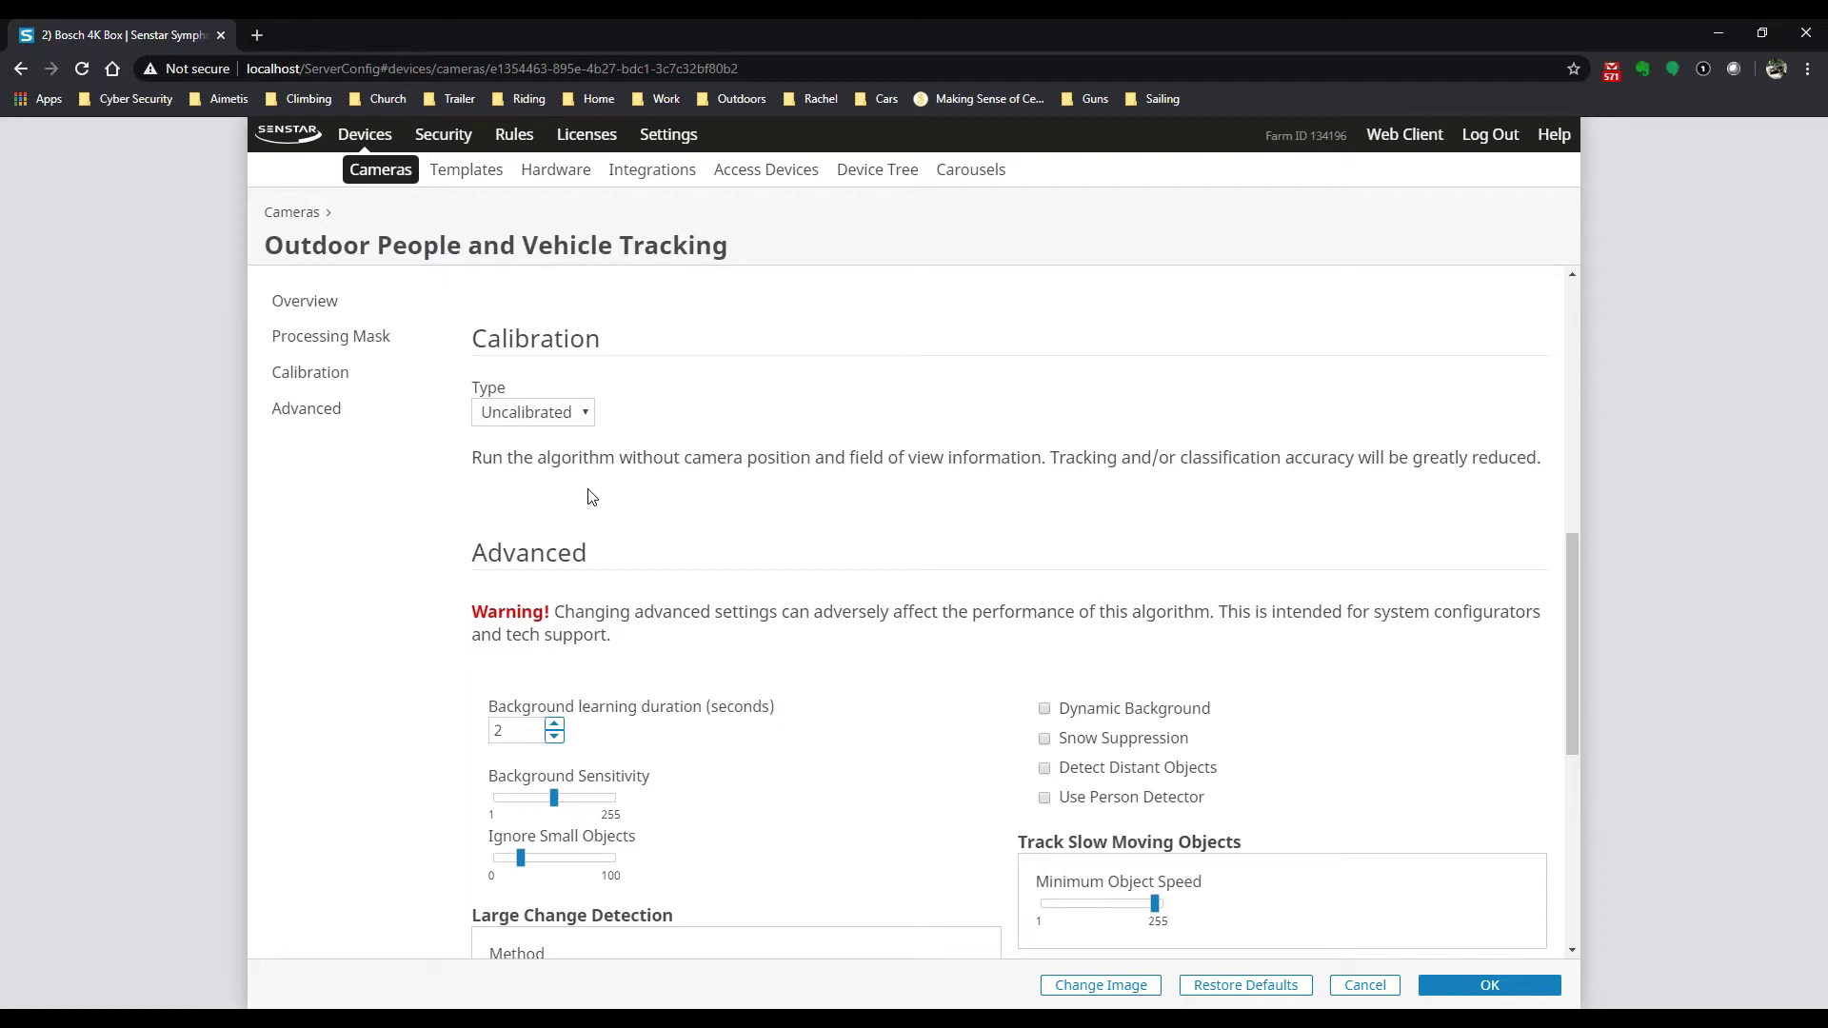
{"action": "left_click", "coordinate": [588, 415]}
{"action": "left_click", "coordinate": [519, 481]}
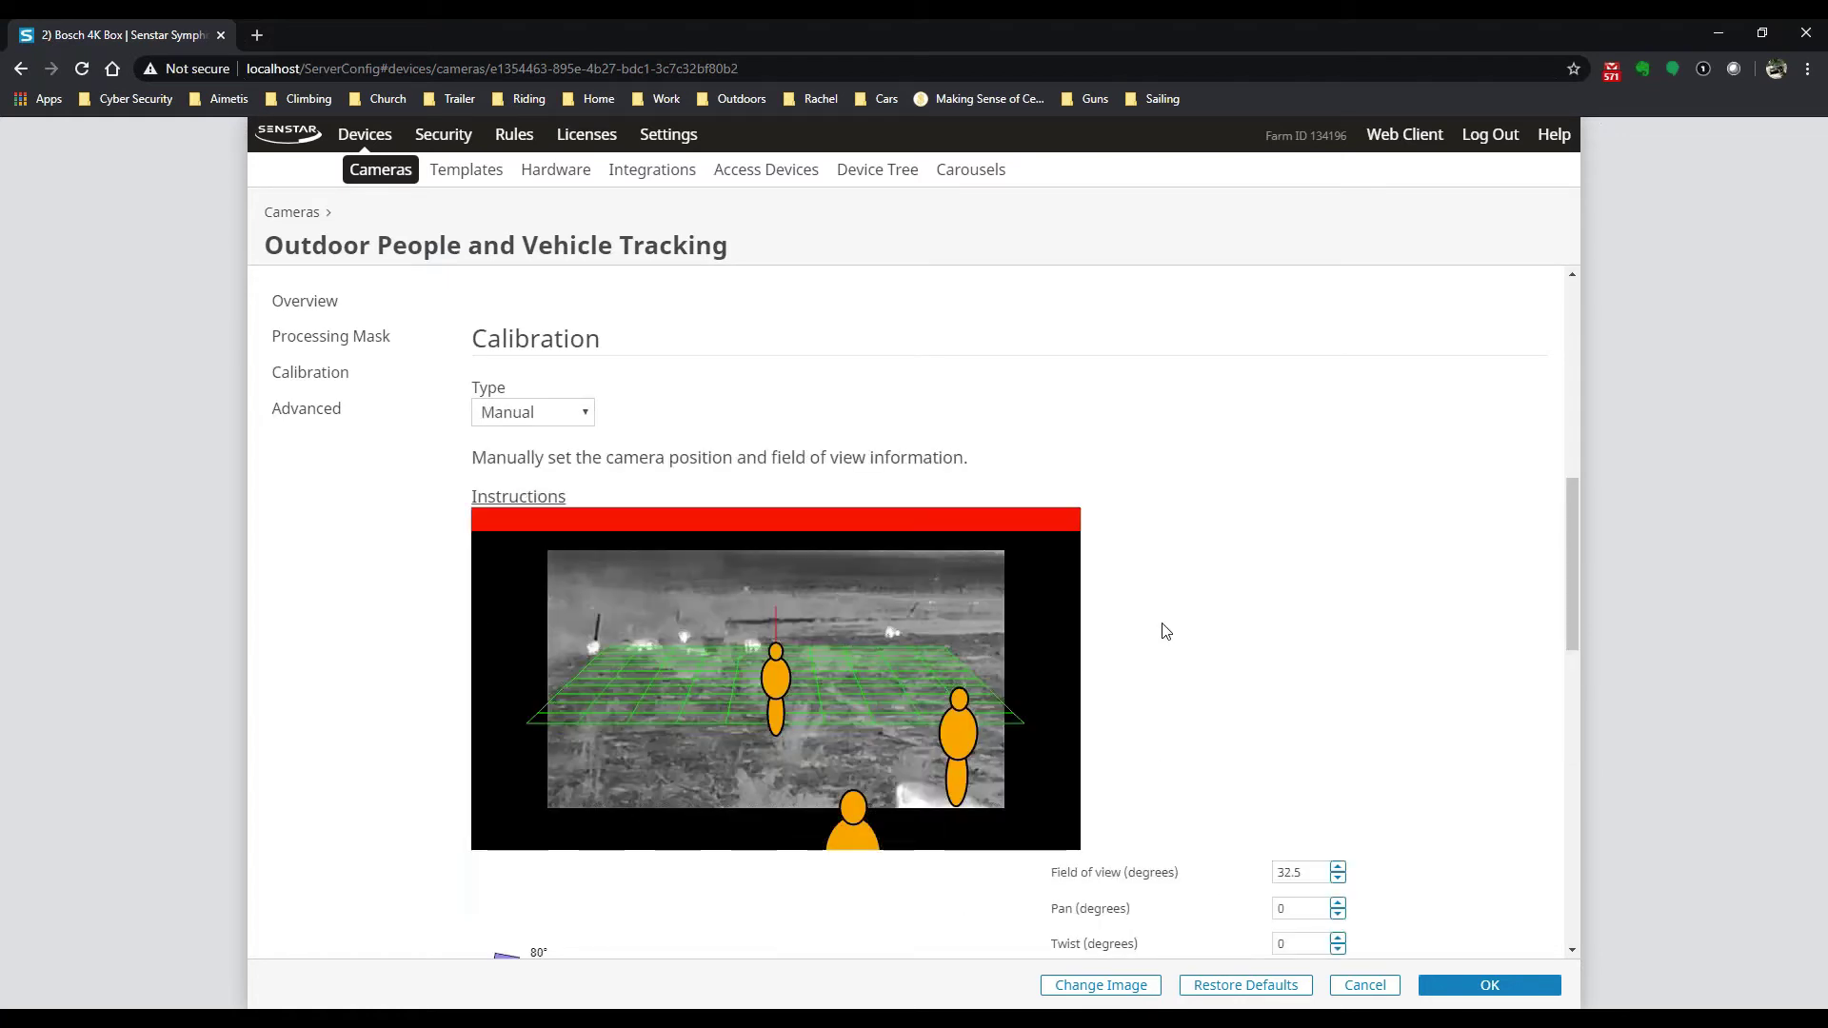
Step: Set the field of view in the manual calibration to 60 degrees
{"action": "scroll", "coordinate": [1198, 624], "scroll_direction": "down", "scroll_amount": 3}
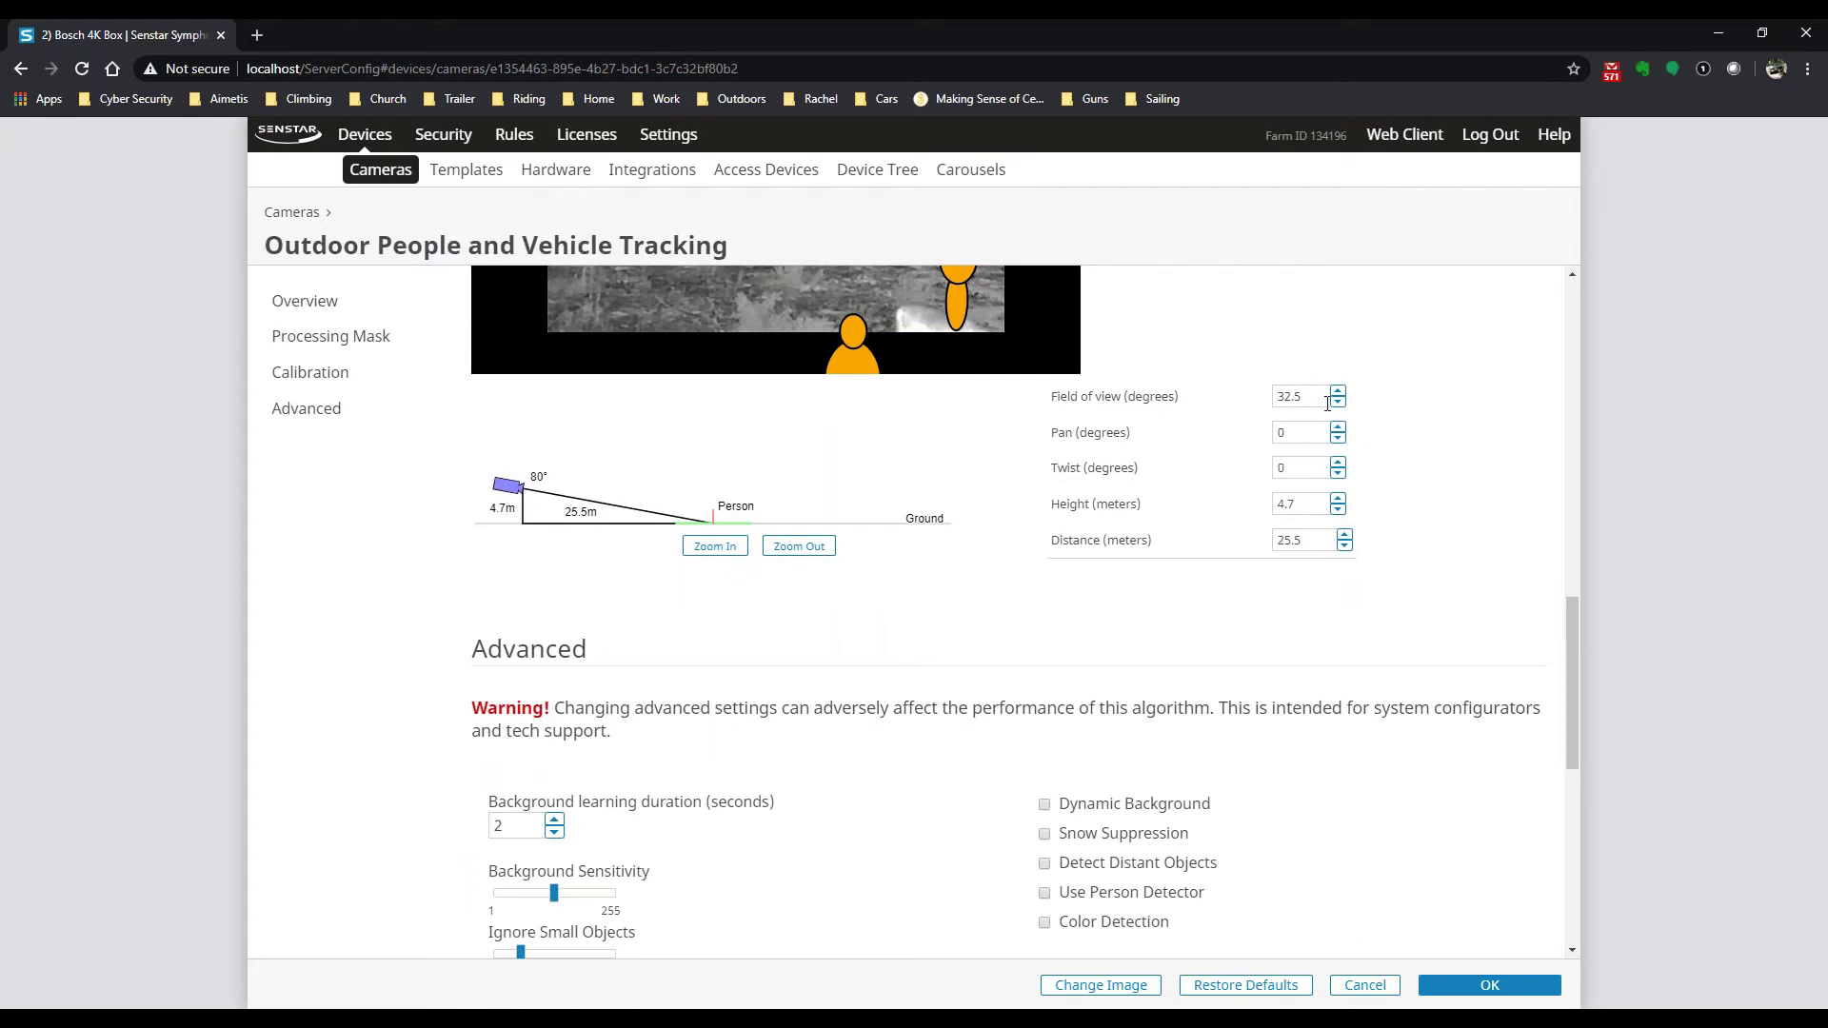
{"action": "left_click_drag", "start_coordinate": [1318, 398], "coordinate": [1265, 400]}
{"action": "type", "text": "60"}
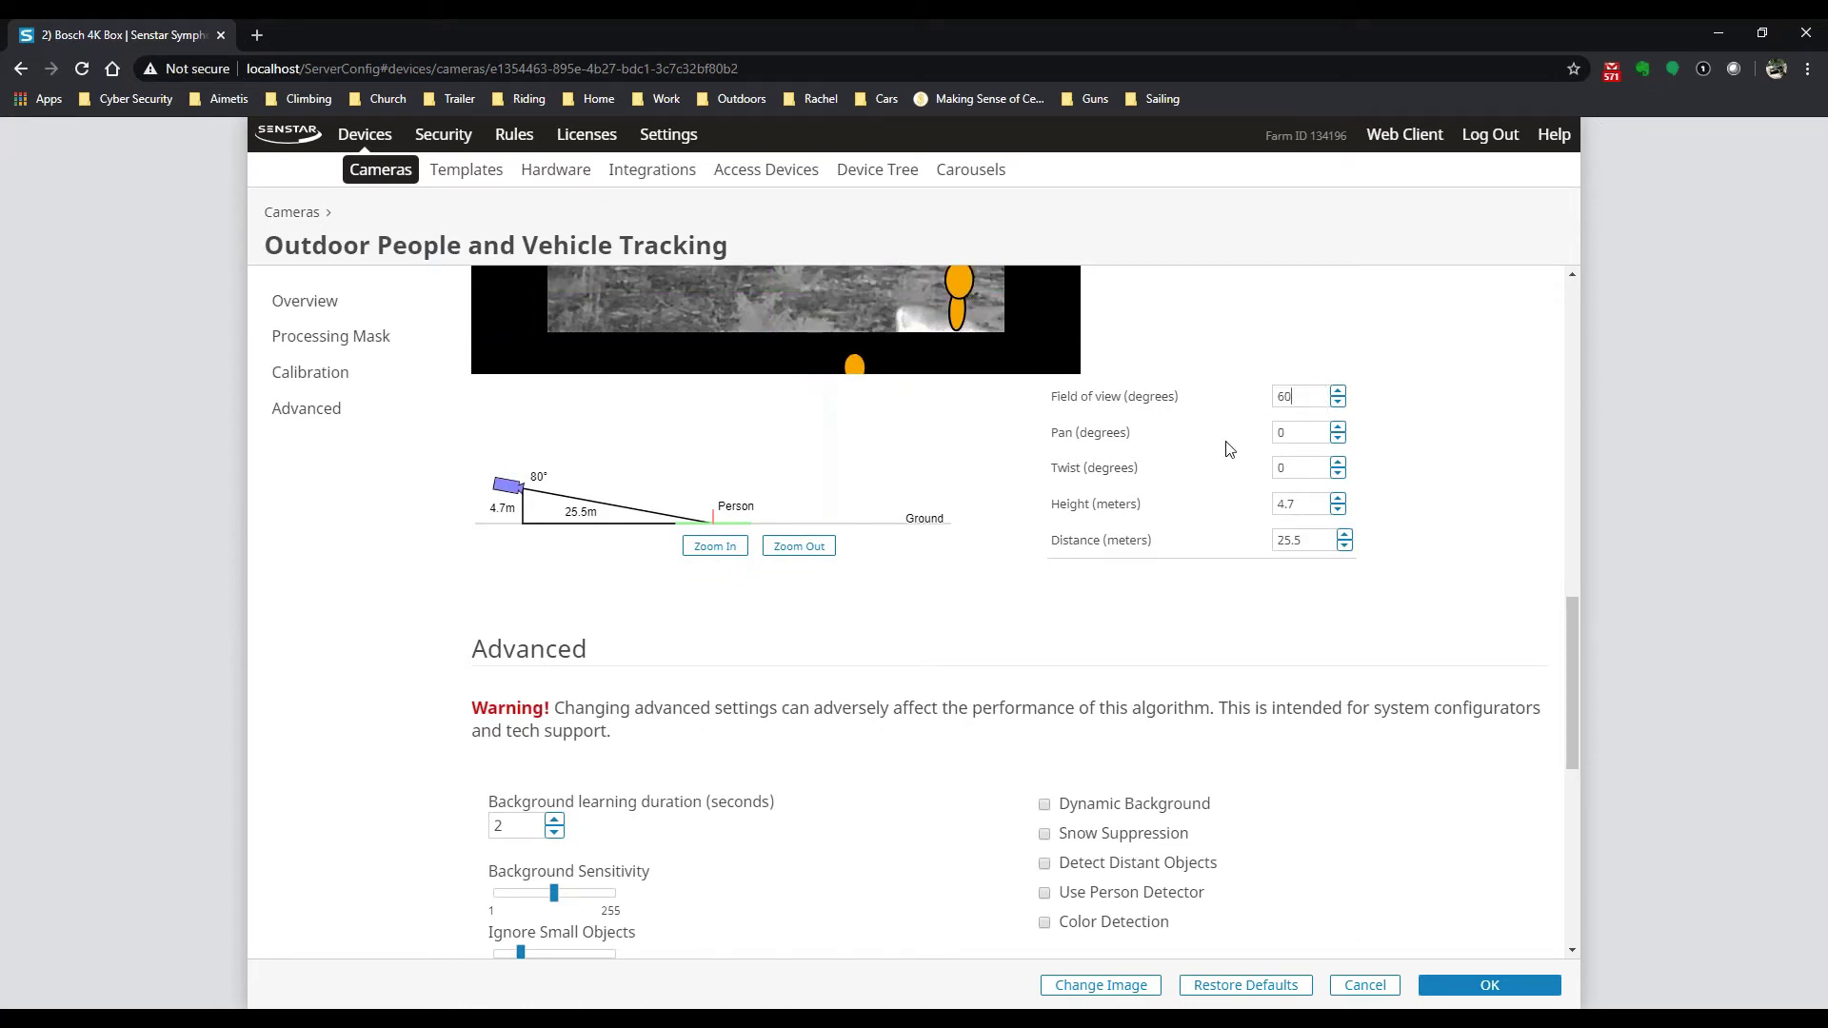
{"action": "scroll", "coordinate": [1412, 523], "scroll_direction": "up", "scroll_amount": 2}
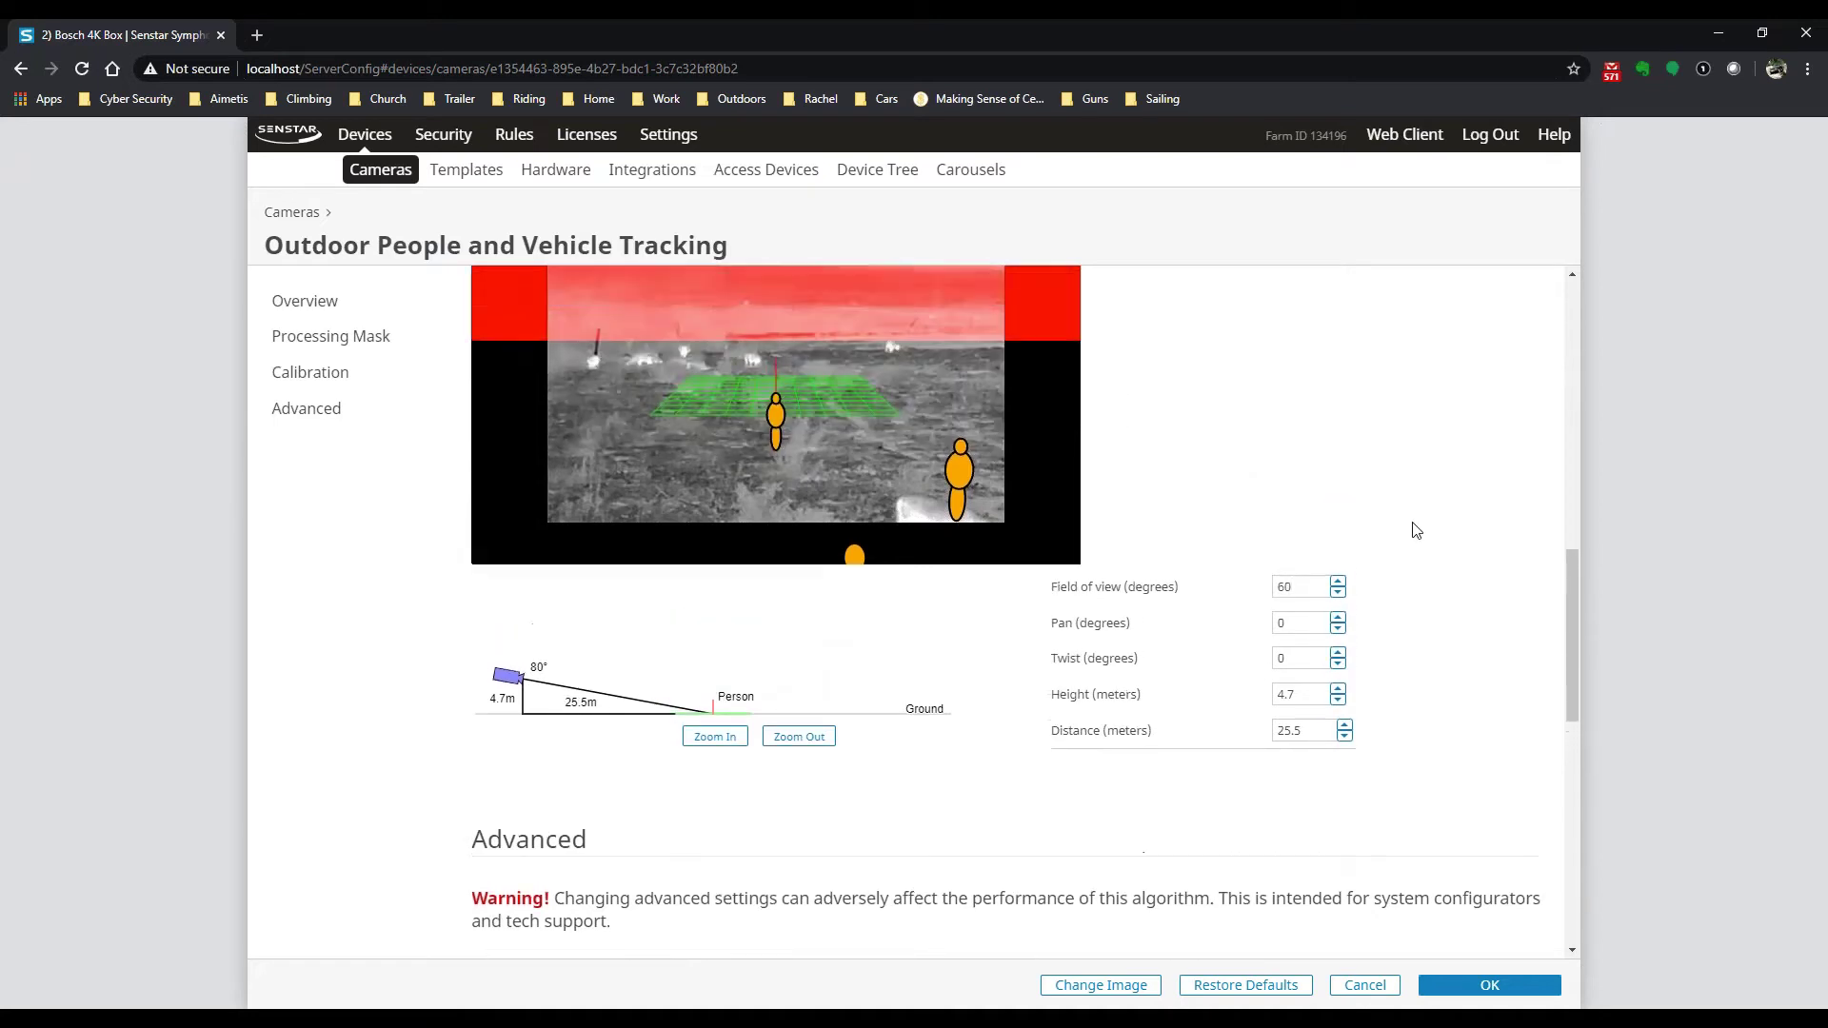
Step: Try a pan of 50 degrees and a twist of 50 degrees in the calibration, and reset both to 0
{"action": "left_click", "coordinate": [1309, 625]}
{"action": "type", "text": "50"}
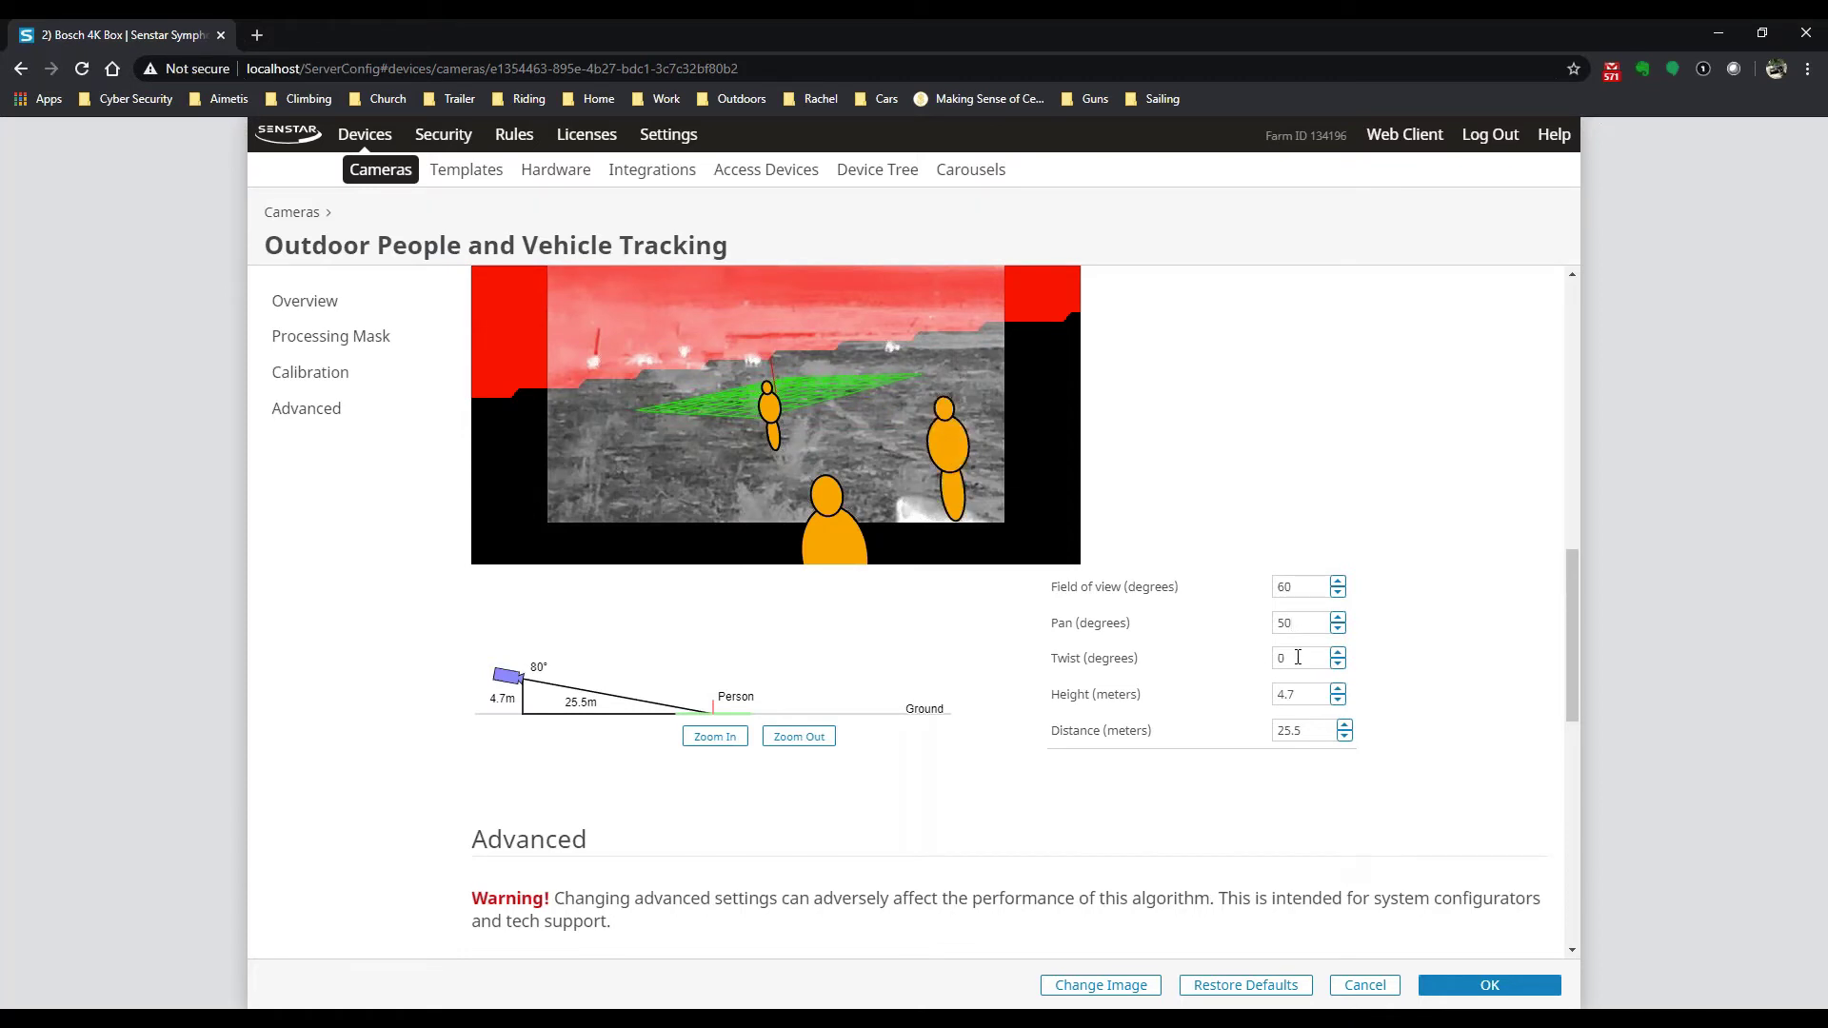
{"action": "type", "text": "50"}
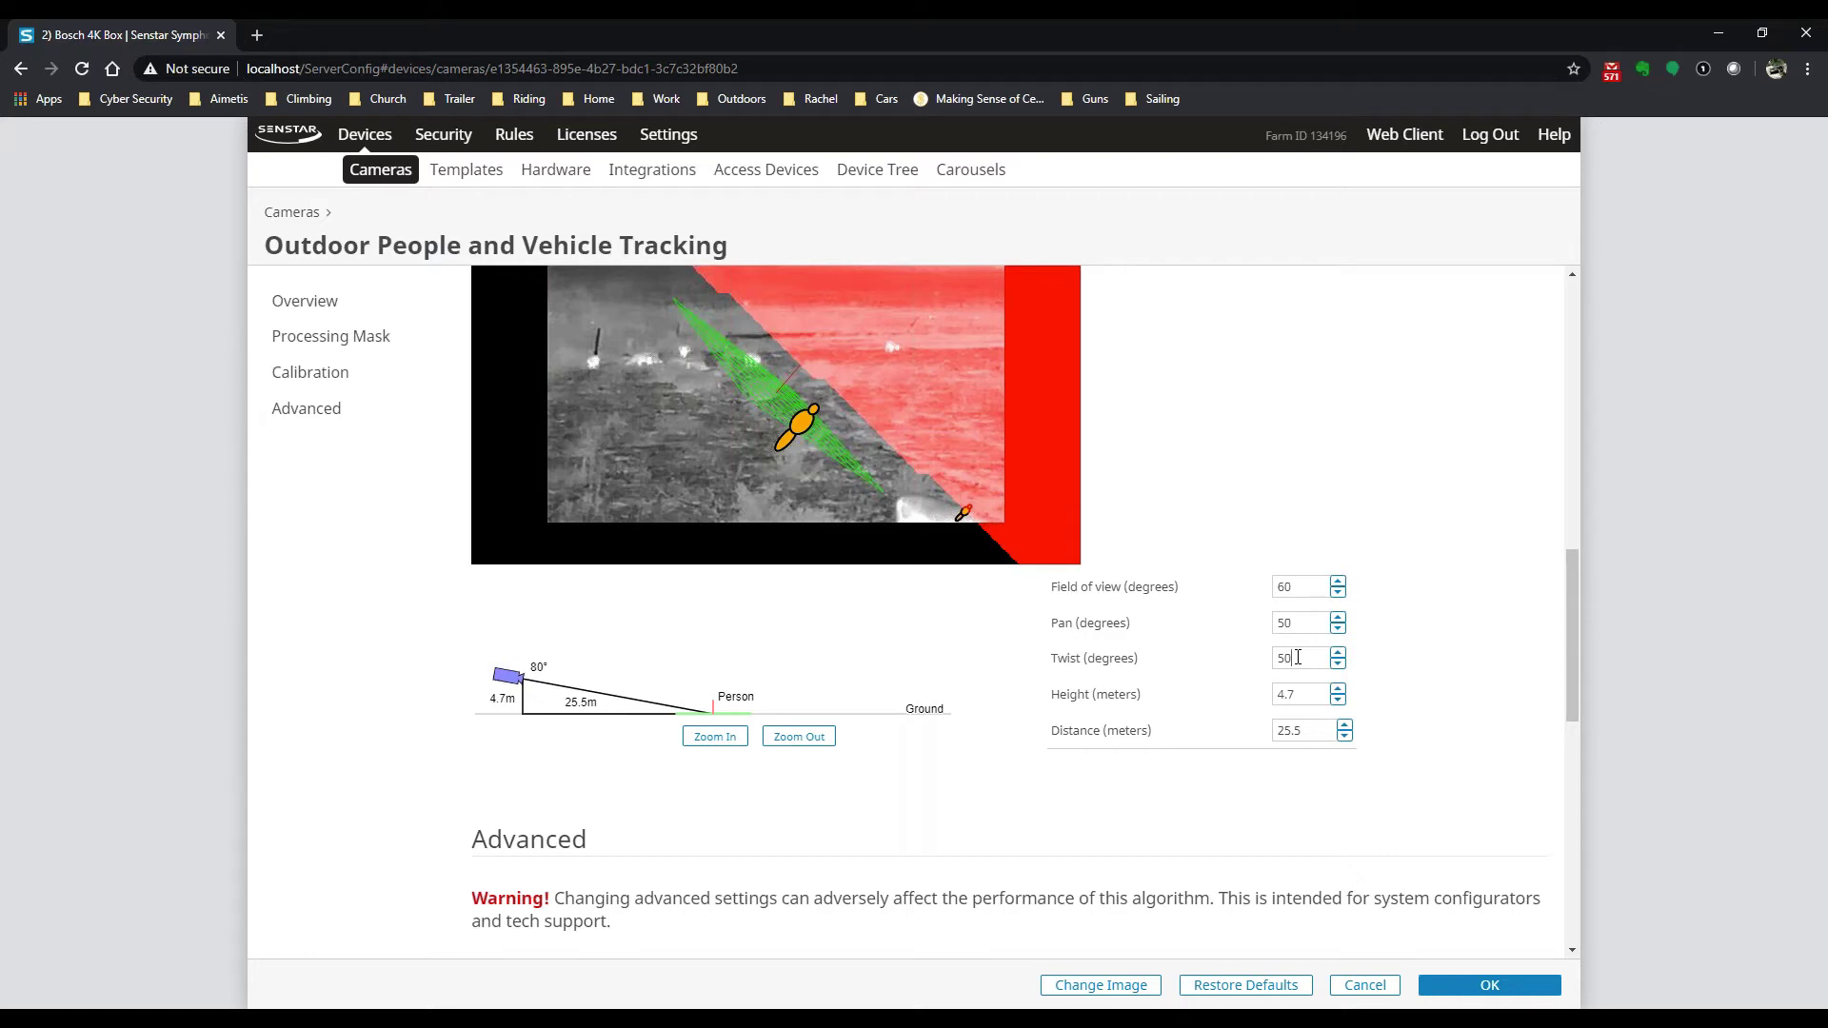
{"action": "double_click", "coordinate": [1298, 657]}
{"action": "type", "text": "0"}
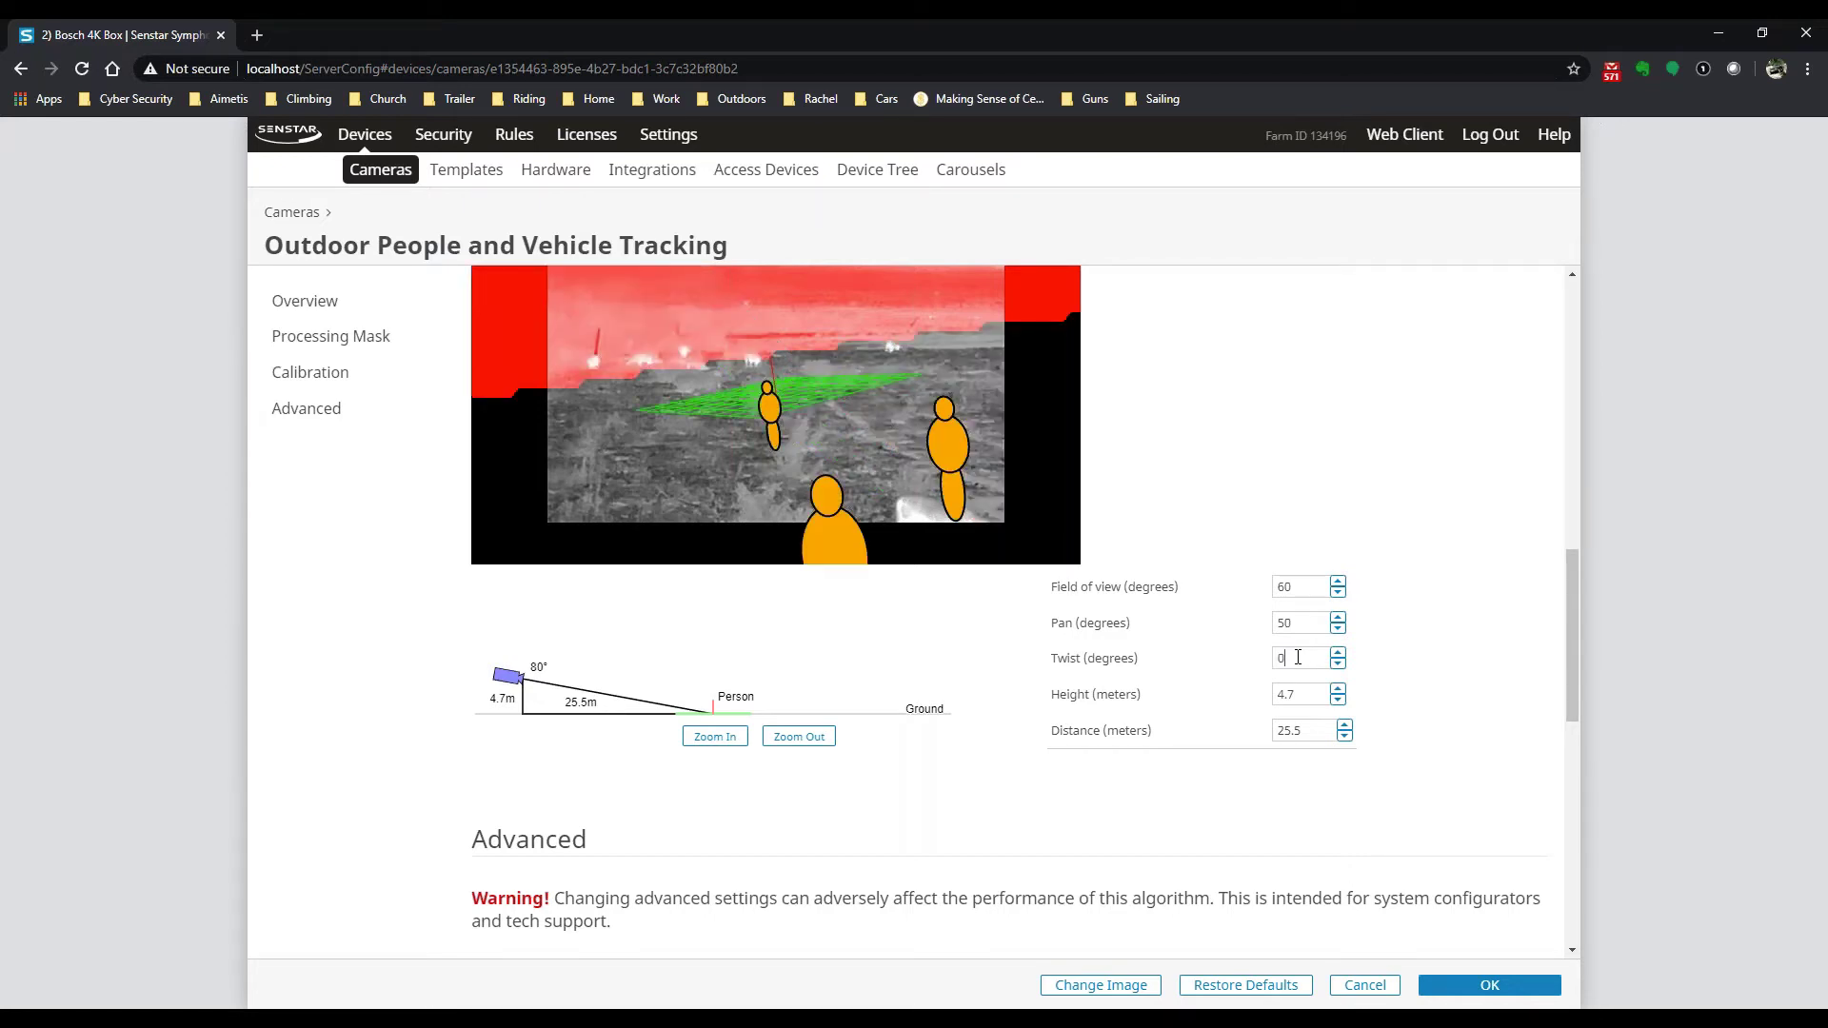
{"action": "double_click", "coordinate": [1300, 623]}
{"action": "type", "text": "0"}
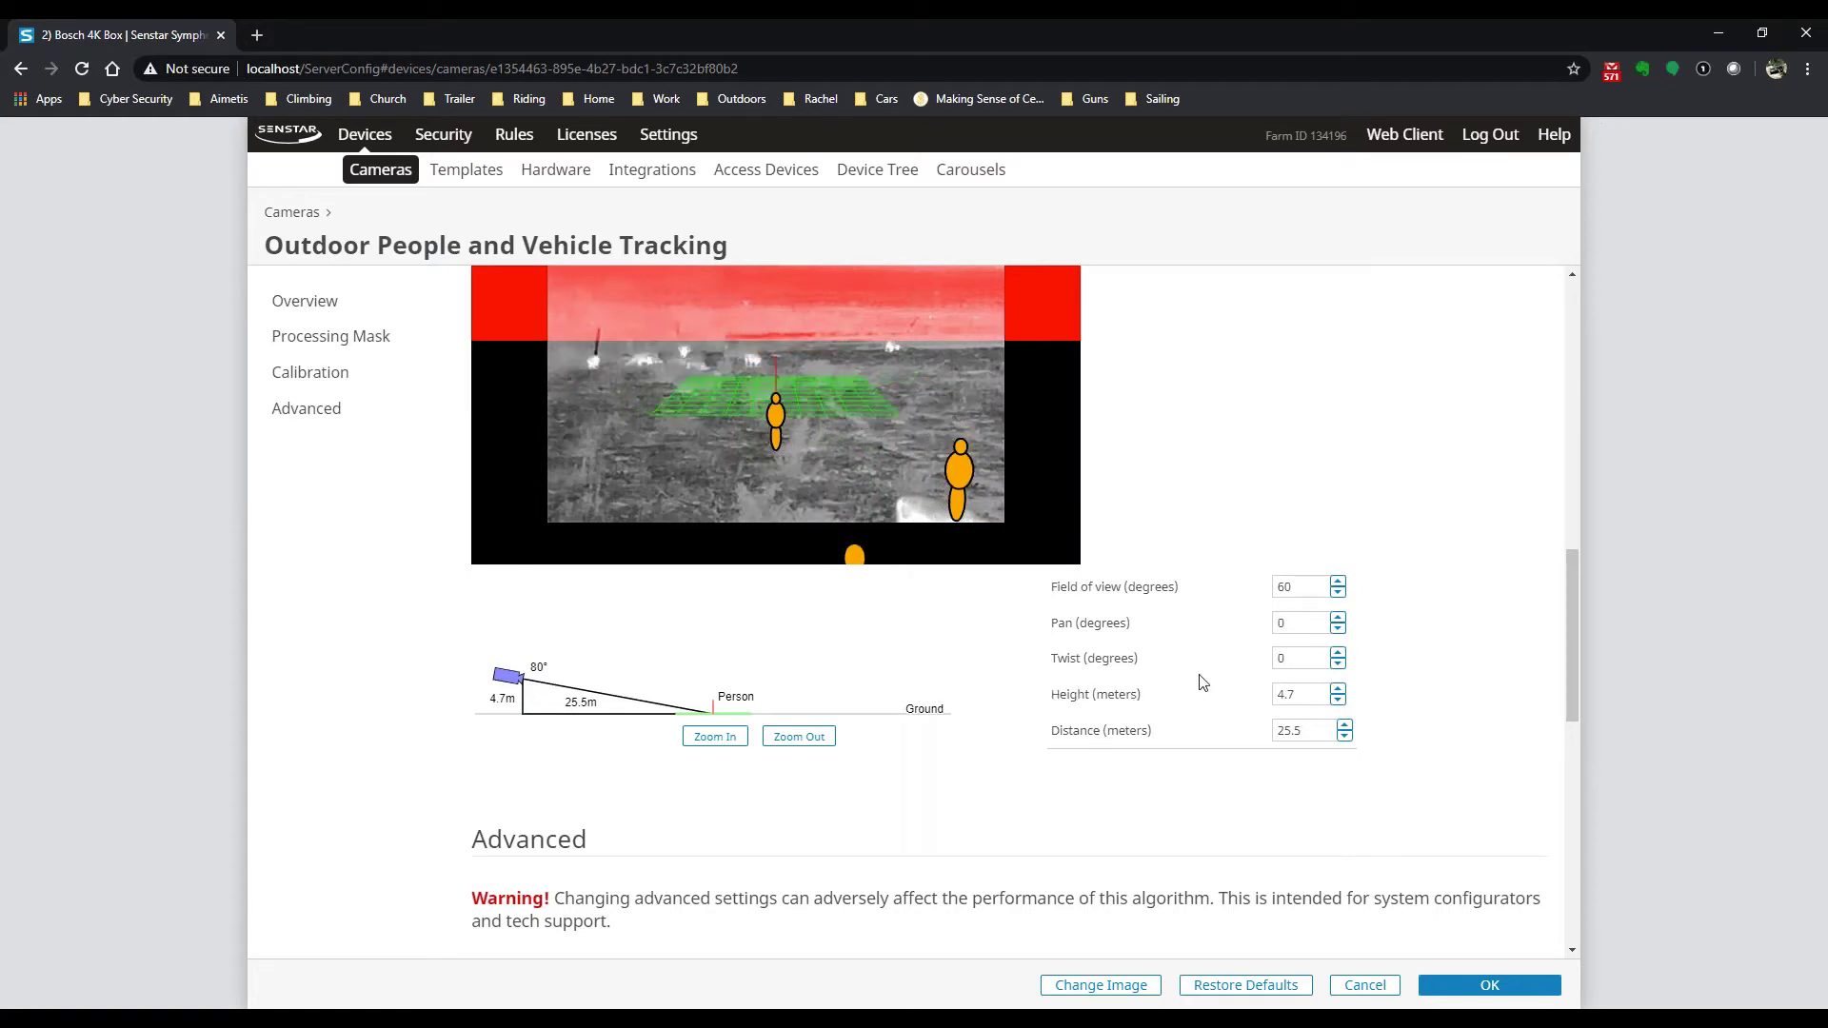
Step: Set the camera height in the manual calibration to 4 meters
{"action": "left_click_drag", "start_coordinate": [1291, 698], "coordinate": [1275, 702]}
{"action": "type", "text": "4"}
{"action": "left_click", "coordinate": [1295, 591]}
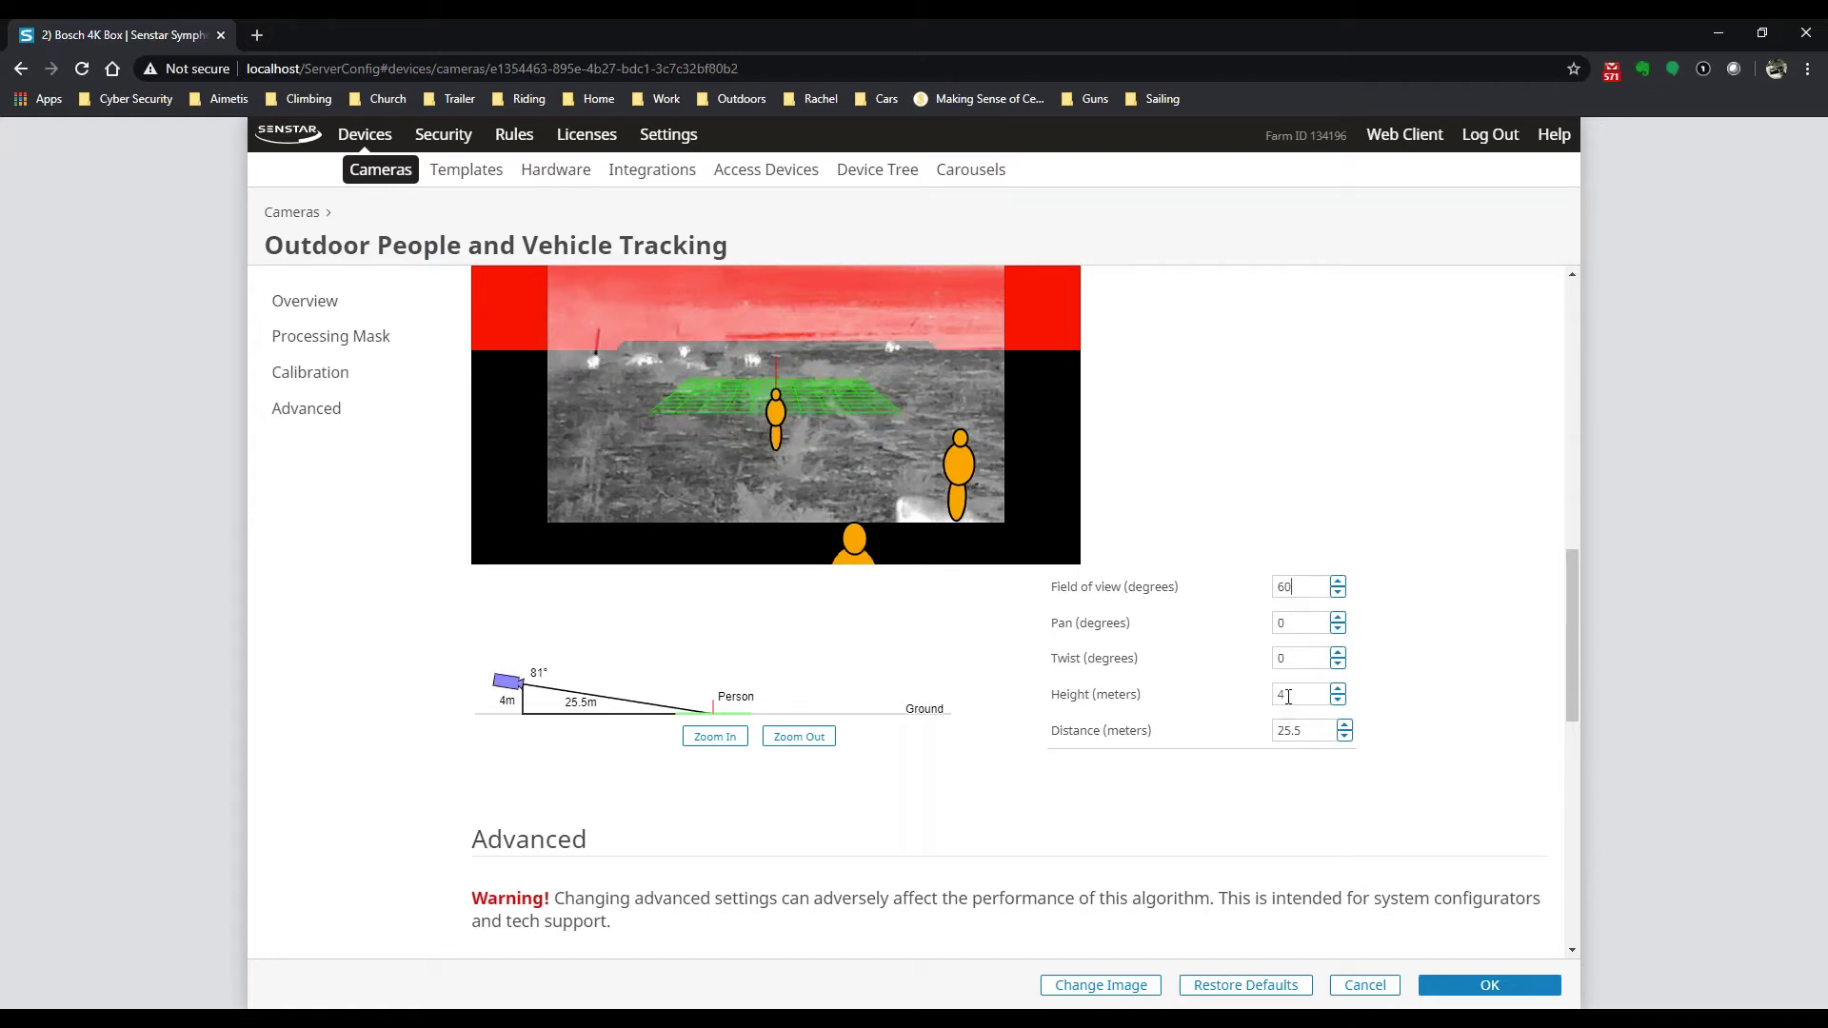
Step: Try a camera height of 15 meters and a distance of 10 meters in the manual calibration
{"action": "type", "text": "15"}
{"action": "left_click", "coordinate": [1293, 661]}
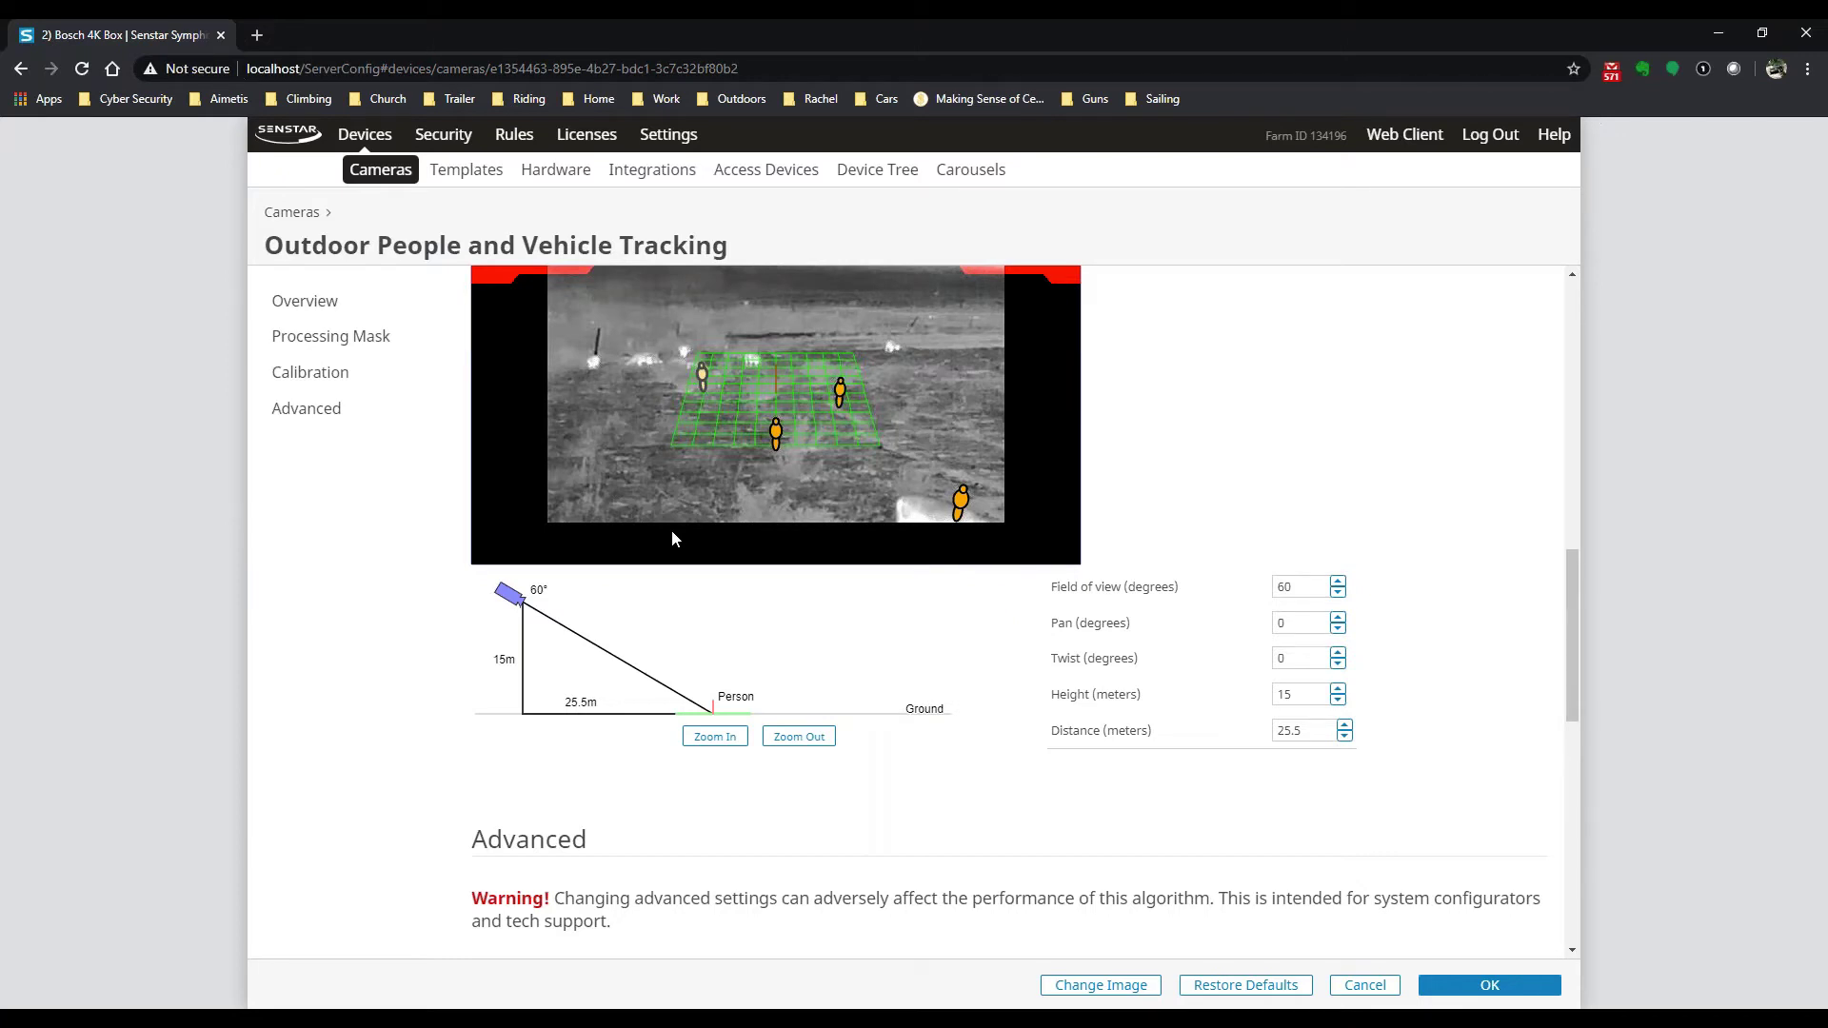
{"action": "left_click", "coordinate": [1318, 731]}
{"action": "left_click_drag", "start_coordinate": [1318, 731], "coordinate": [1223, 742]}
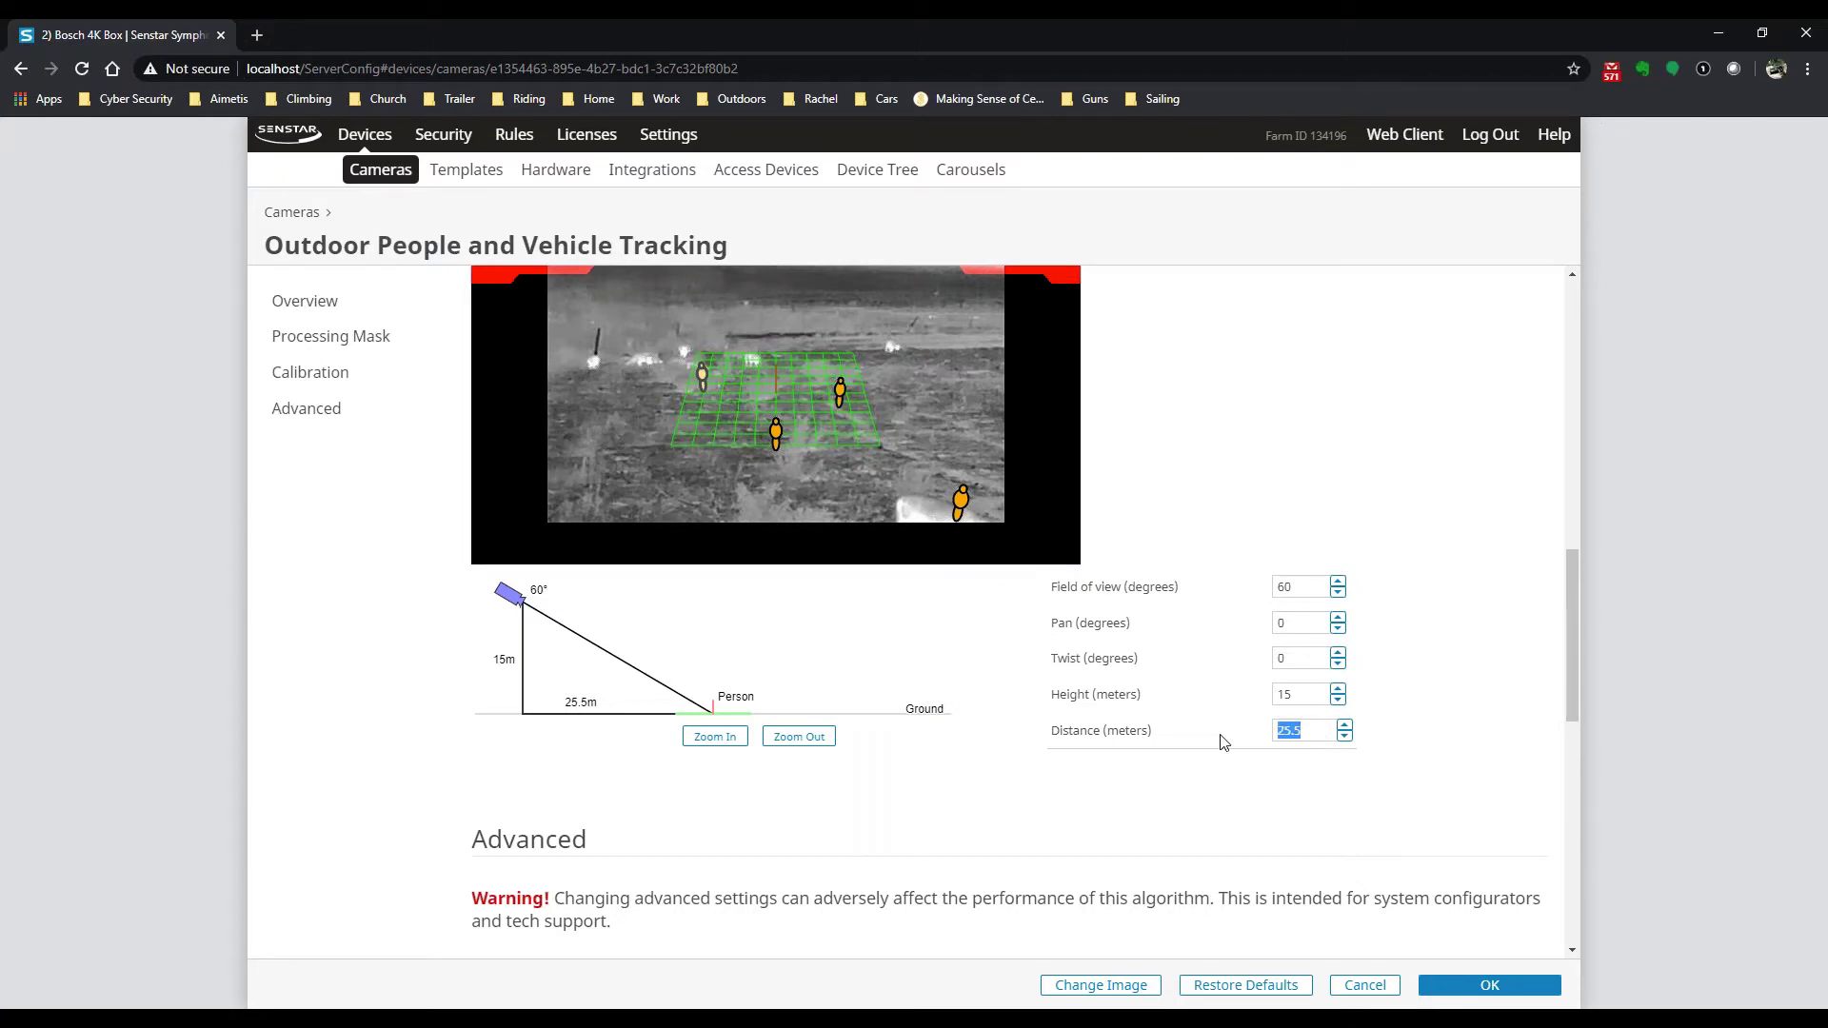
{"action": "type", "text": "10"}
{"action": "left_click", "coordinate": [1291, 700]}
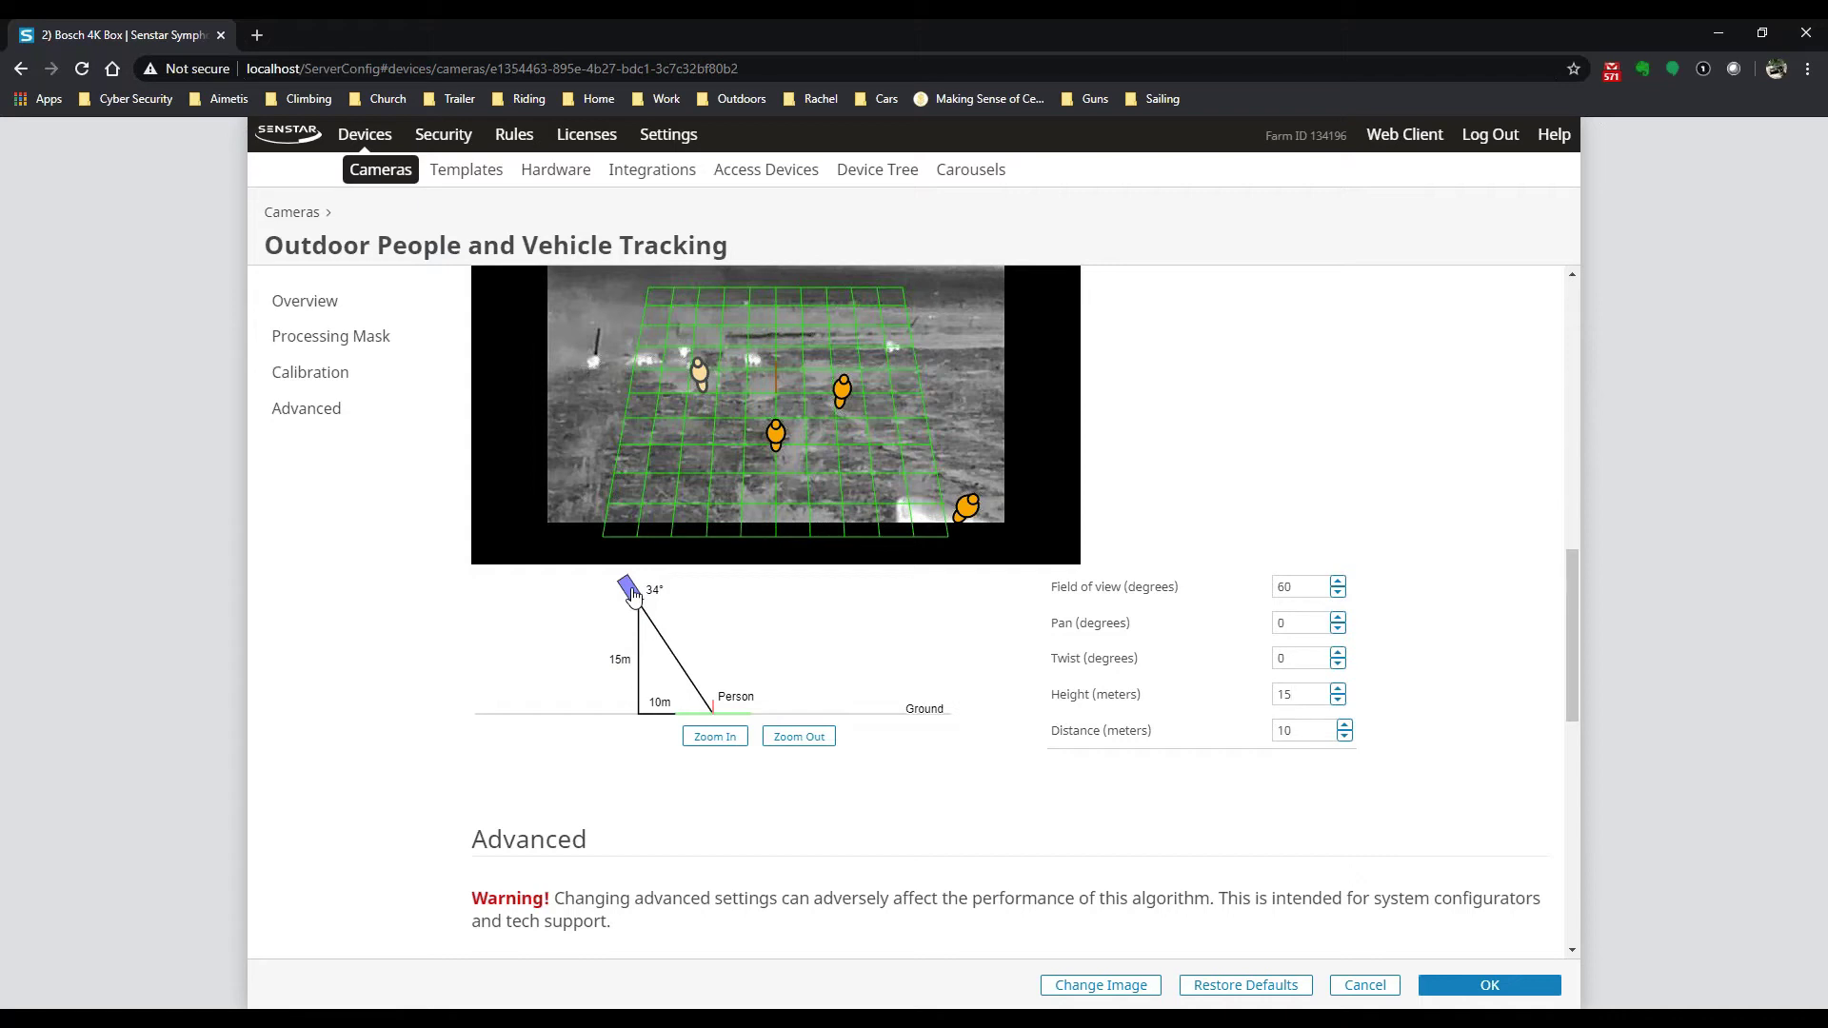
Step: Reposition the camera in the calibration side-view diagram to a height of 8 meters and a distance of 13.3 meters
{"action": "left_click_drag", "start_coordinate": [633, 595], "coordinate": [637, 685]}
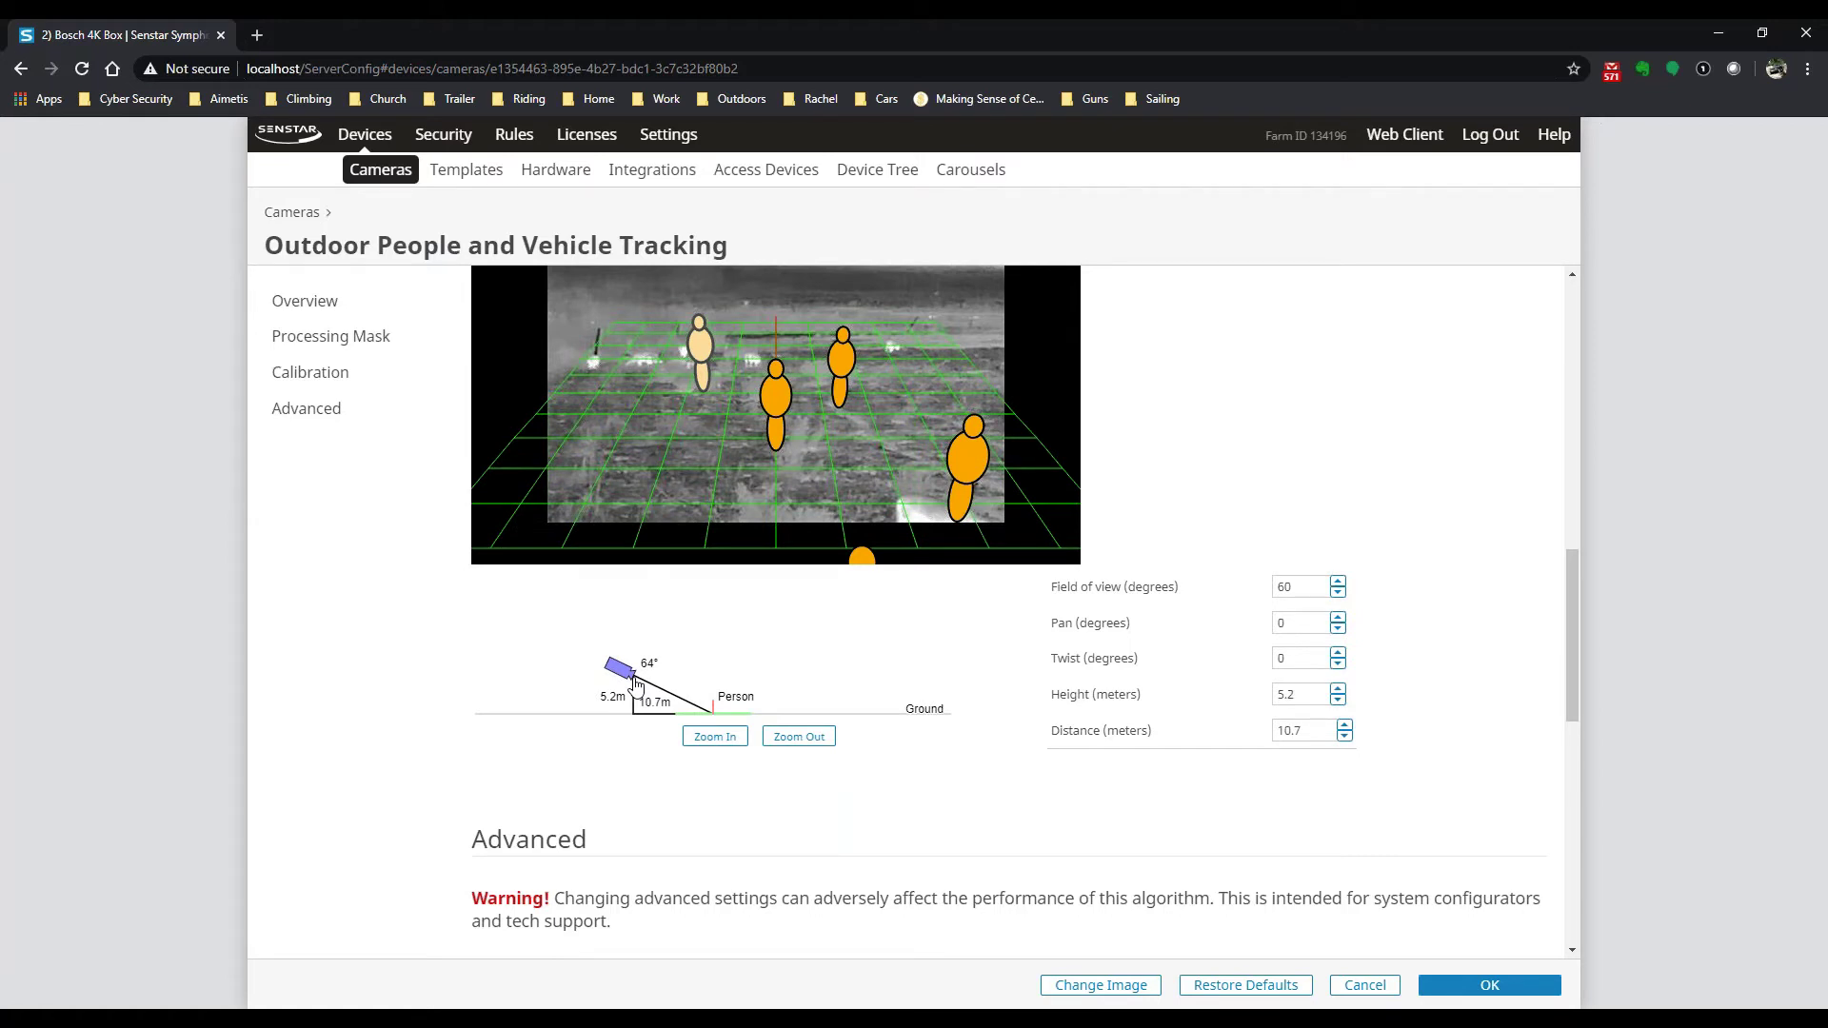
{"action": "left_click_drag", "start_coordinate": [636, 684], "coordinate": [617, 635]}
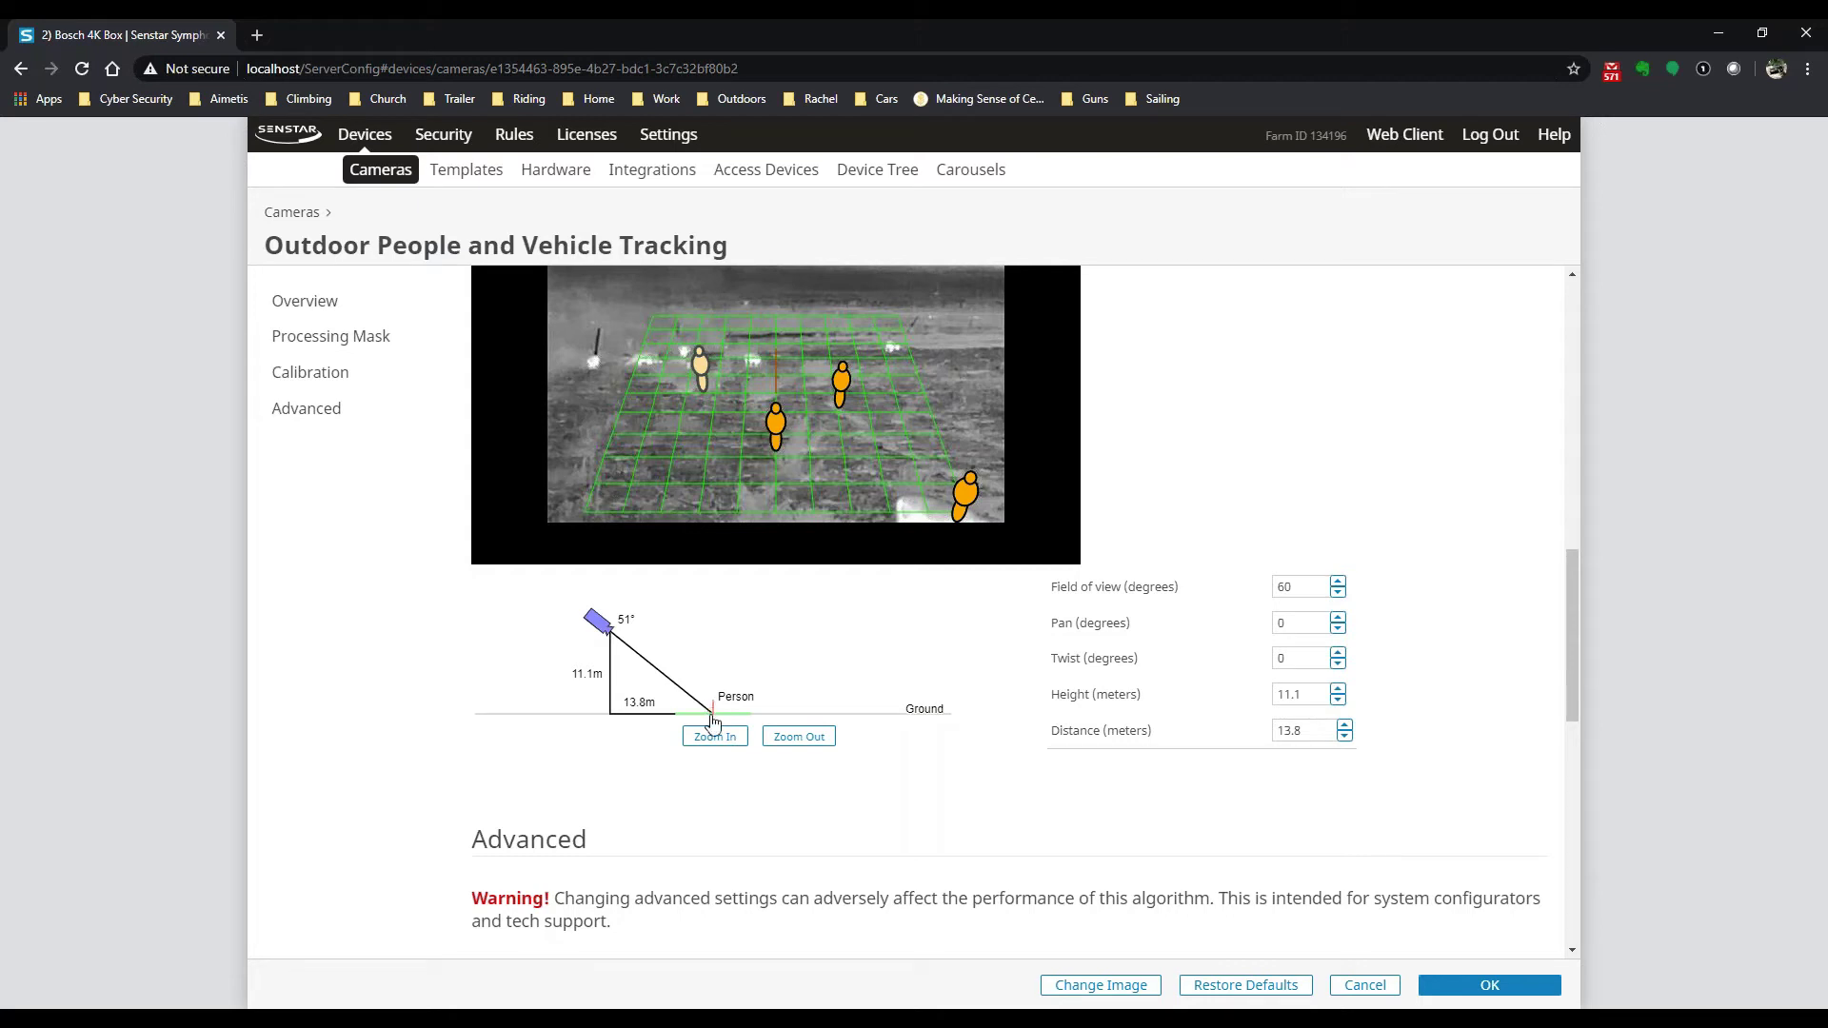
{"action": "left_click_drag", "start_coordinate": [597, 634], "coordinate": [618, 665]}
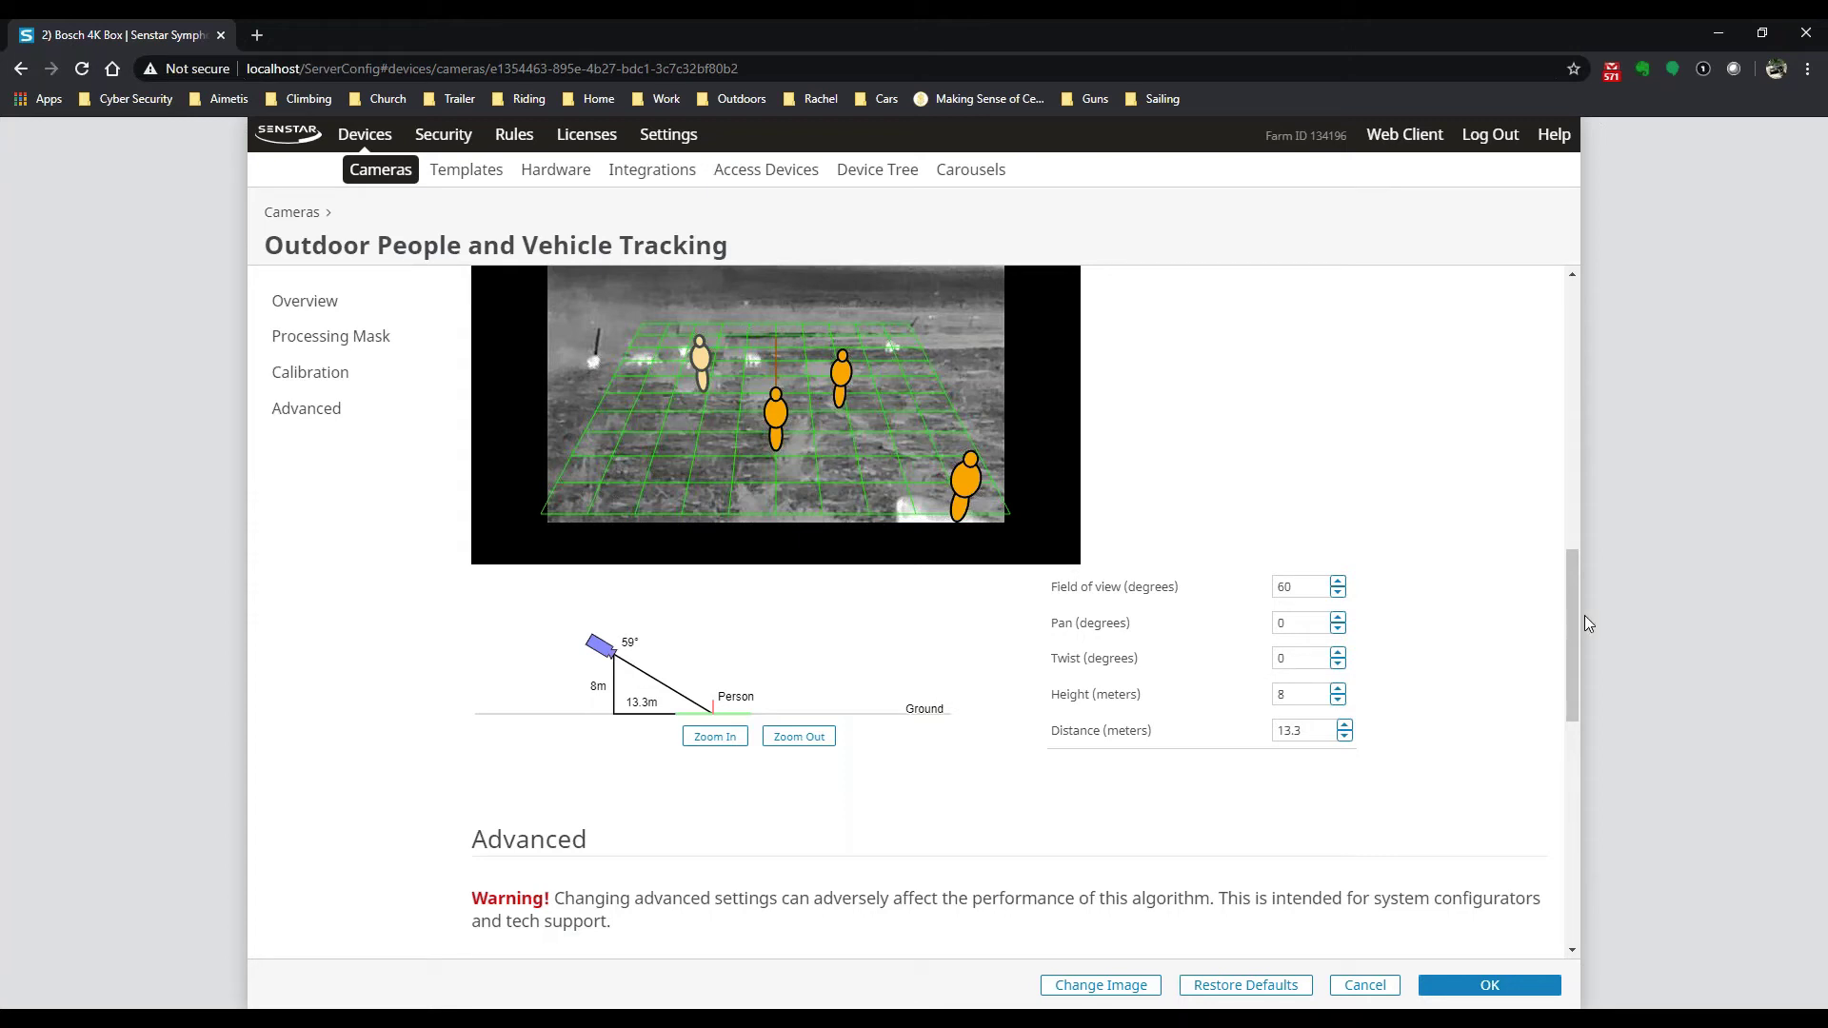
Step: Lower the Minimum Object Speed under Track Slow Moving Objects to near its low end, and save the tracking and camera settings
{"action": "left_click_drag", "start_coordinate": [1567, 620], "coordinate": [1573, 695]}
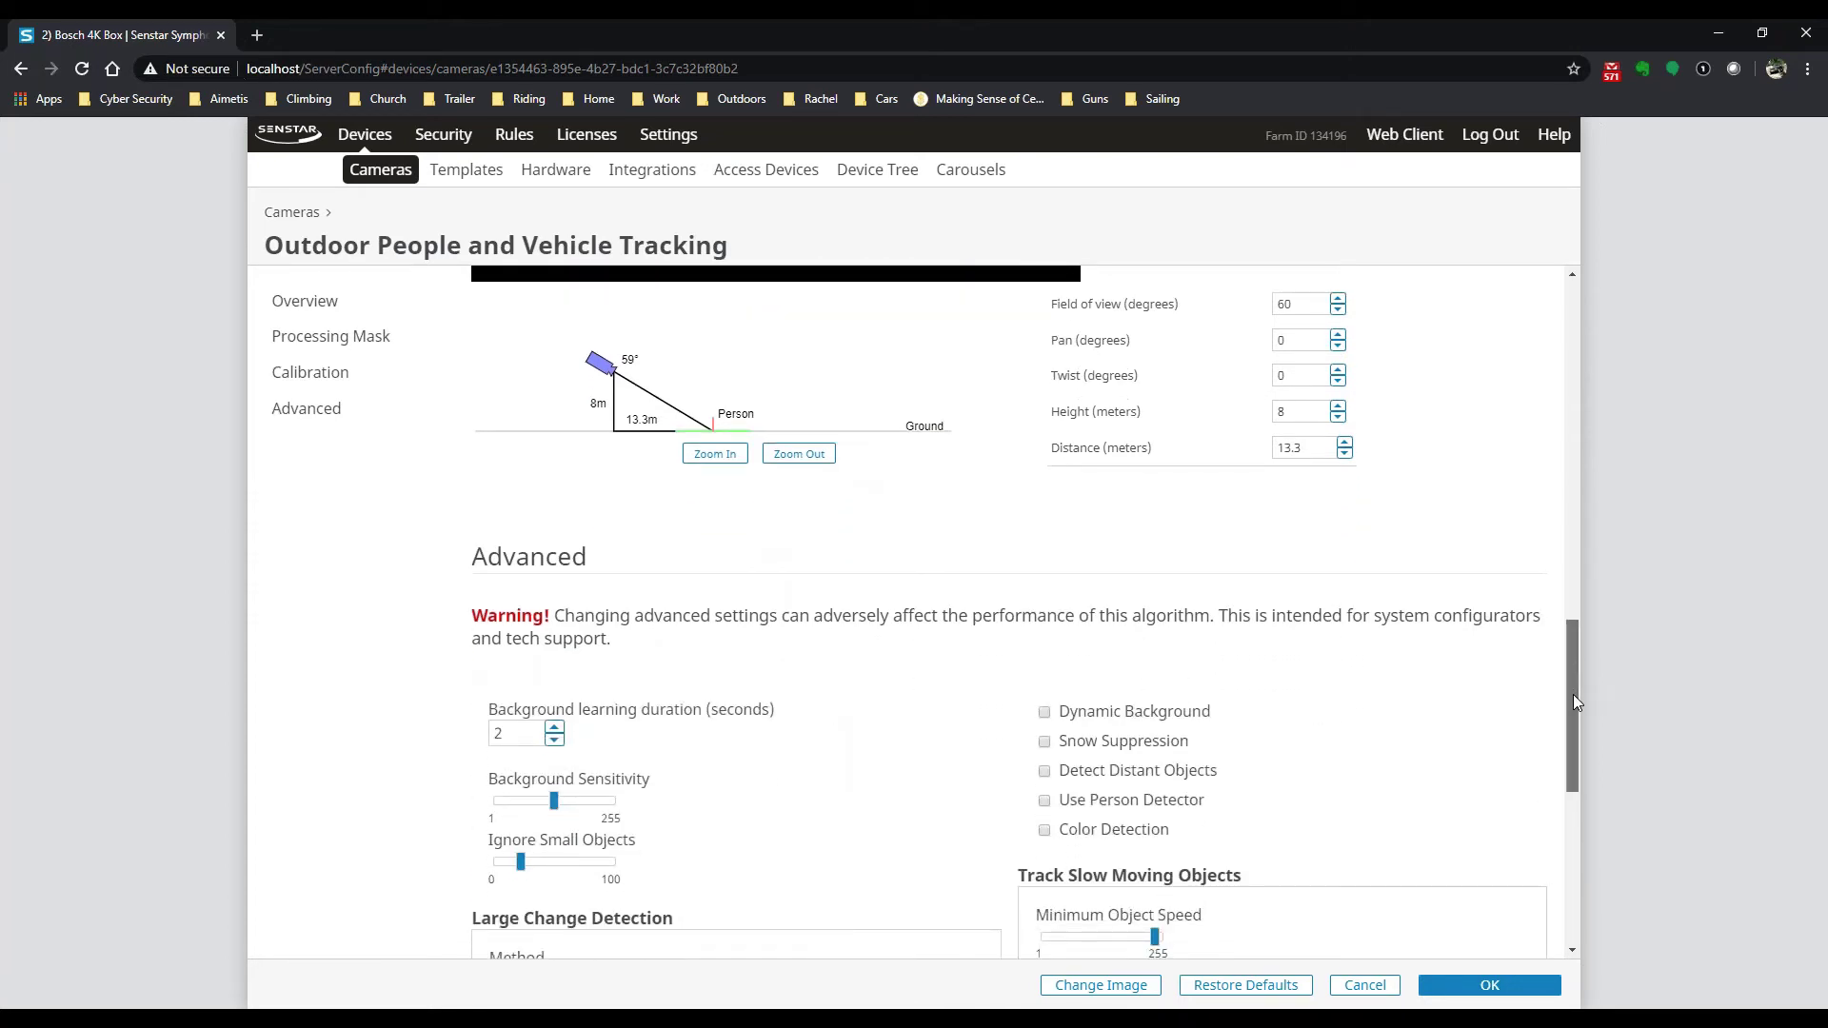
{"action": "left_click_drag", "start_coordinate": [1573, 694], "coordinate": [1577, 324]}
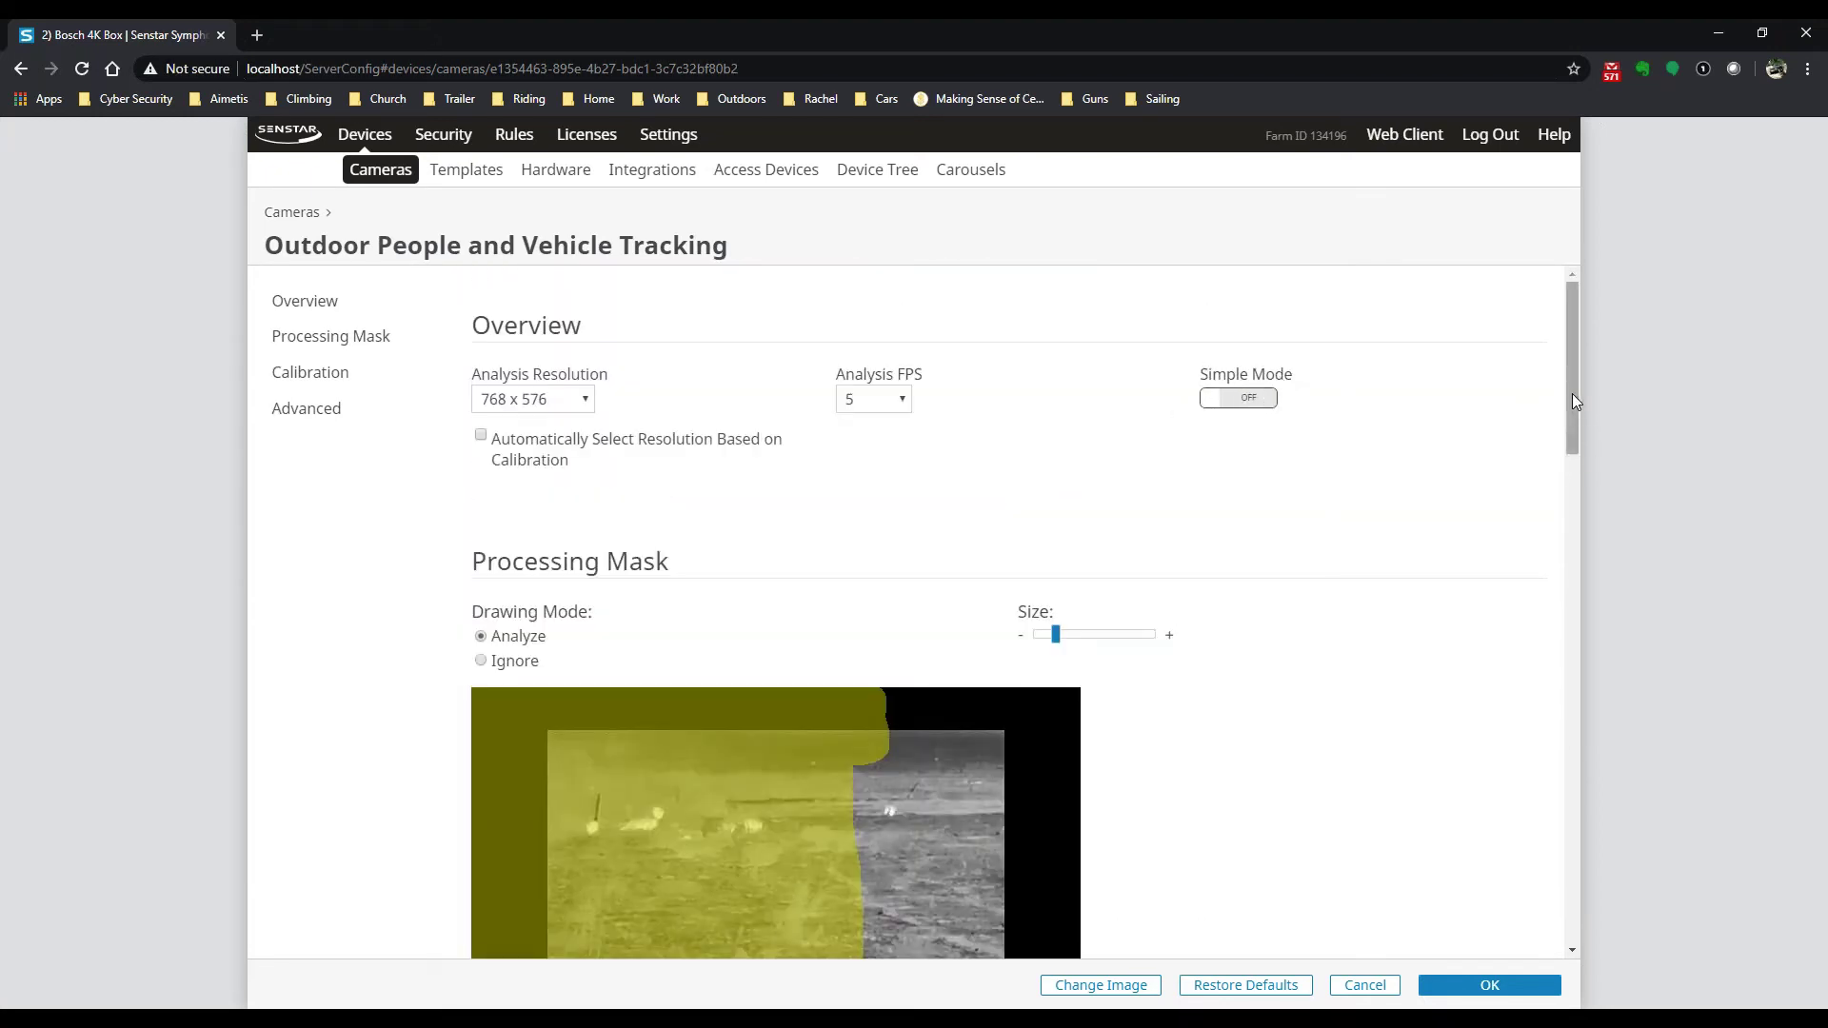
{"action": "left_click_drag", "start_coordinate": [1573, 408], "coordinate": [1573, 792]}
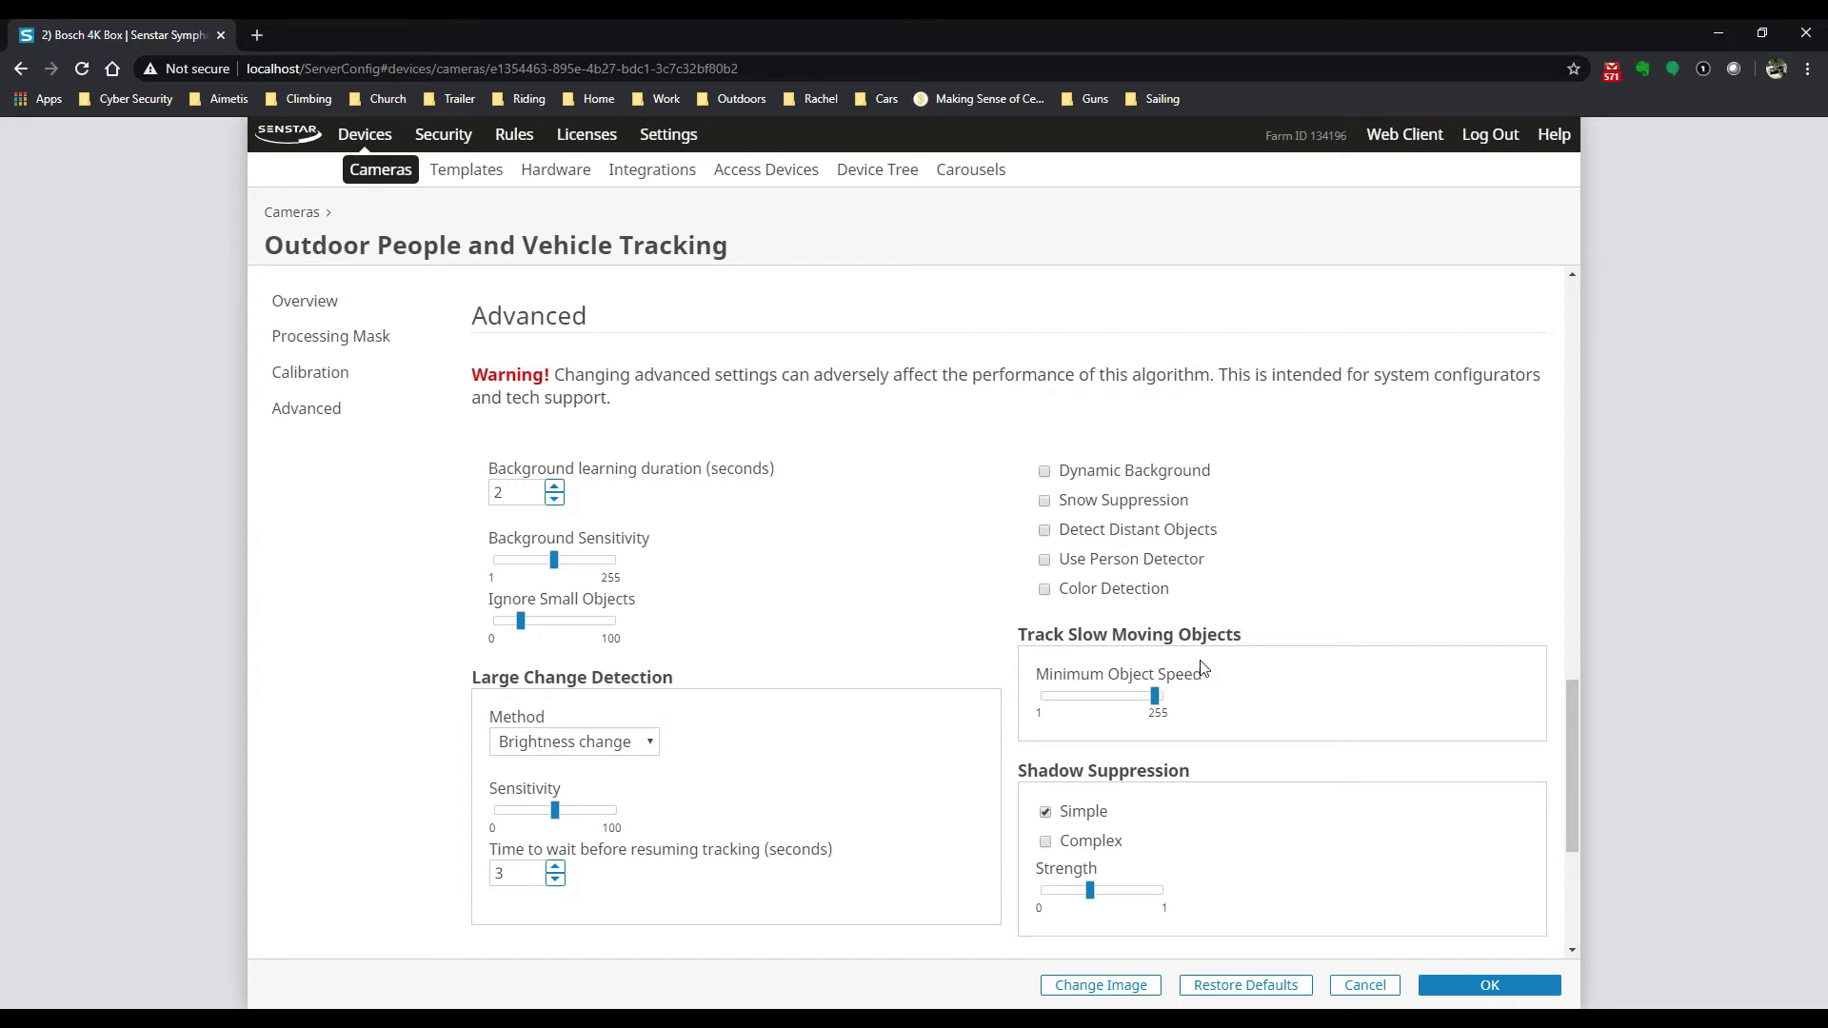
{"action": "scroll", "coordinate": [1171, 685], "scroll_direction": "down", "scroll_amount": 2}
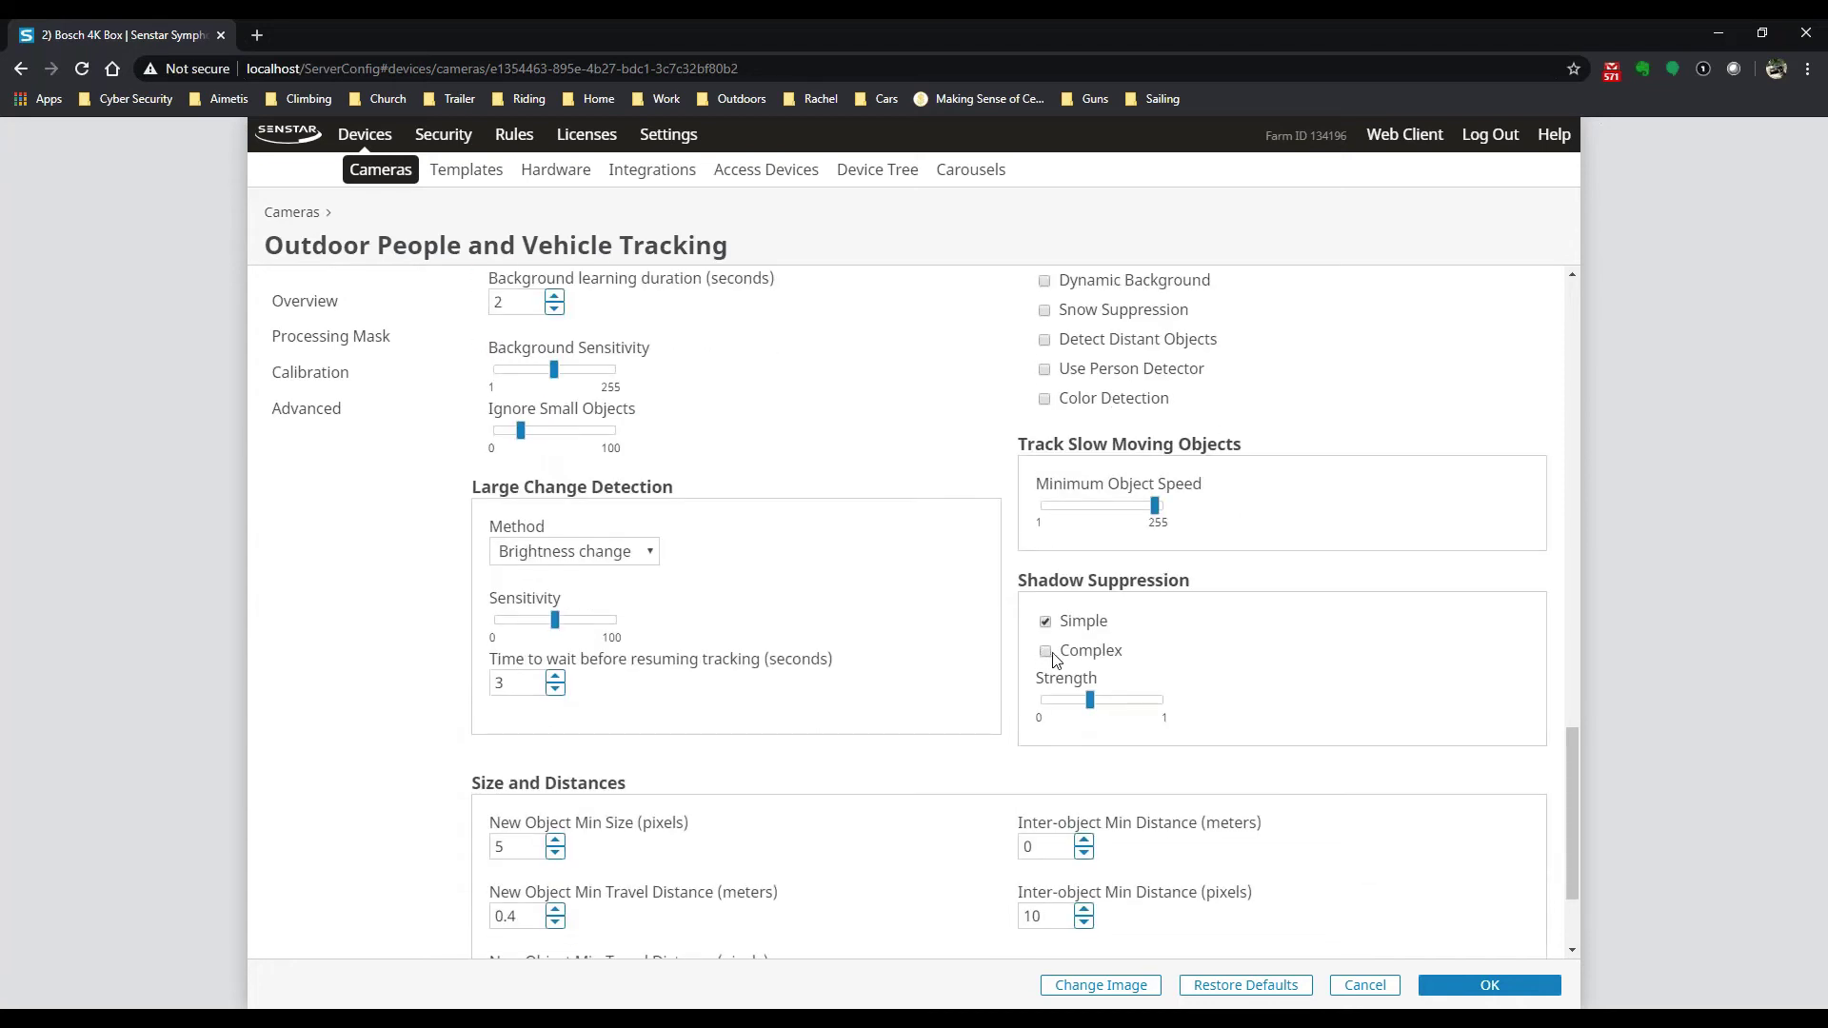
{"action": "left_click_drag", "start_coordinate": [1155, 505], "coordinate": [1065, 506]}
{"action": "scroll", "coordinate": [1044, 700], "scroll_direction": "up", "scroll_amount": 2}
{"action": "scroll", "coordinate": [1045, 699], "scroll_direction": "up", "scroll_amount": 3}
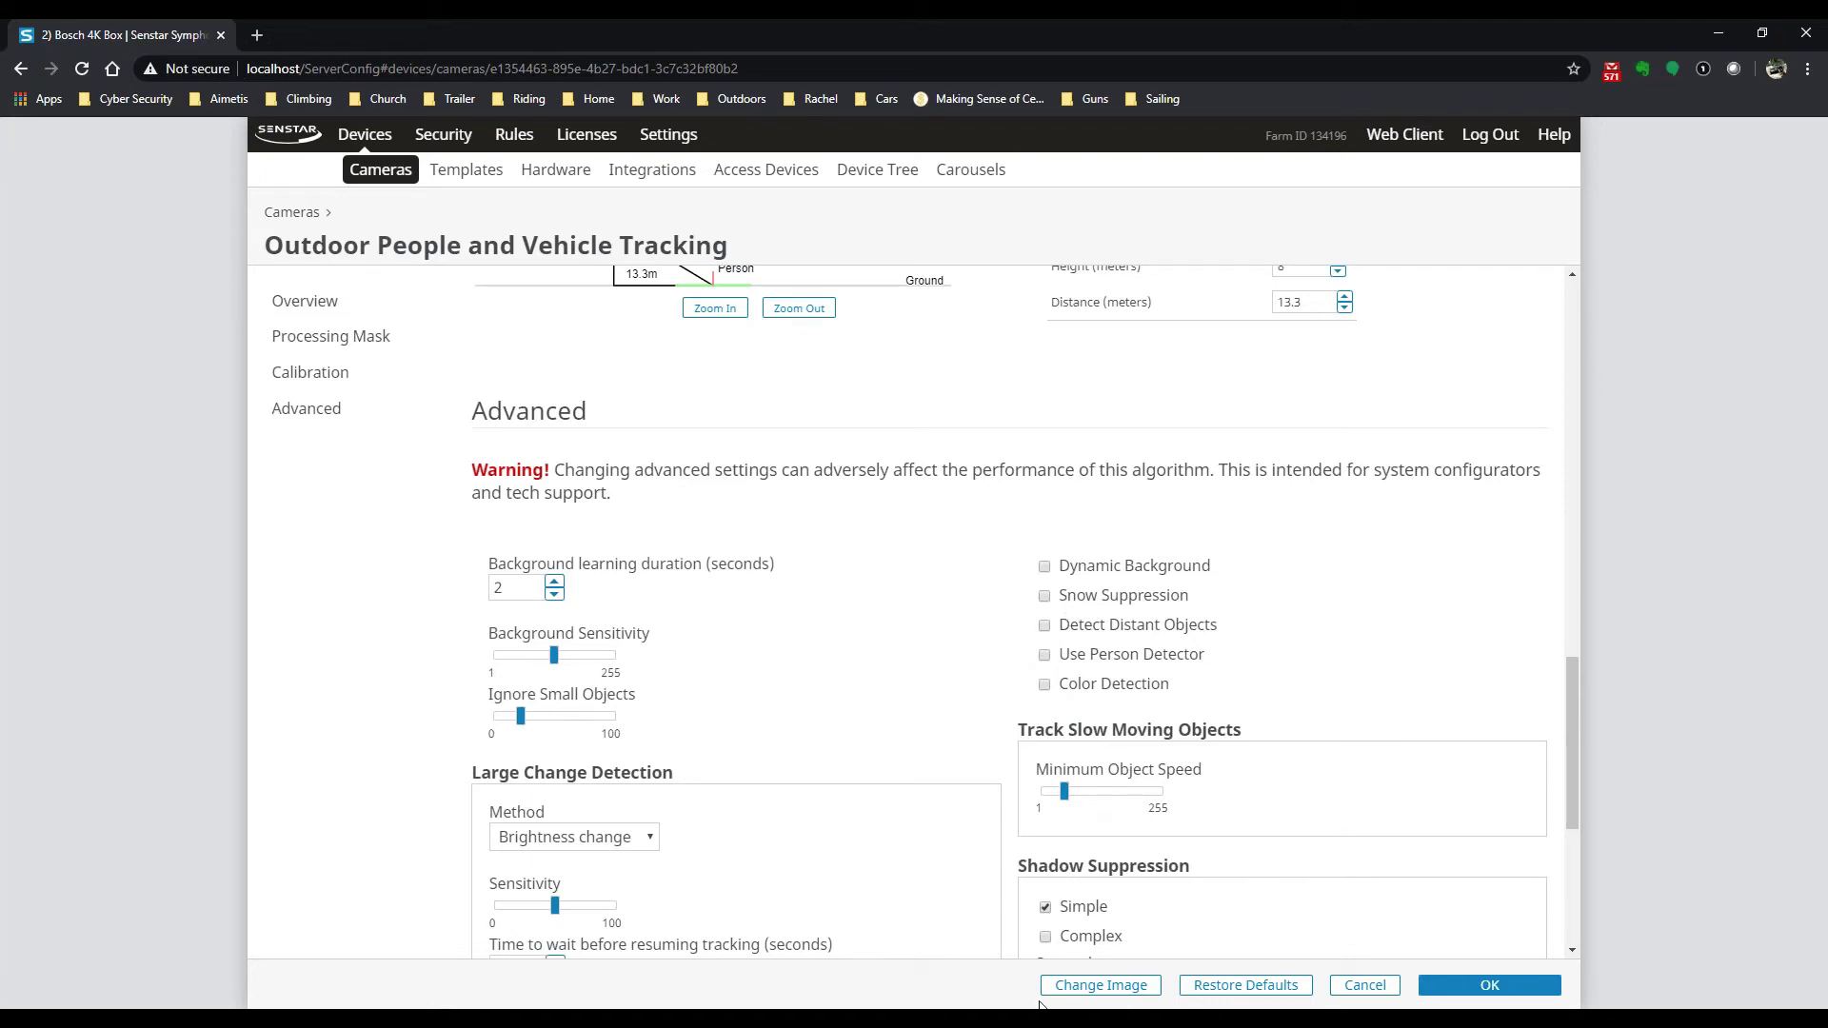
{"action": "left_click", "coordinate": [1428, 990]}
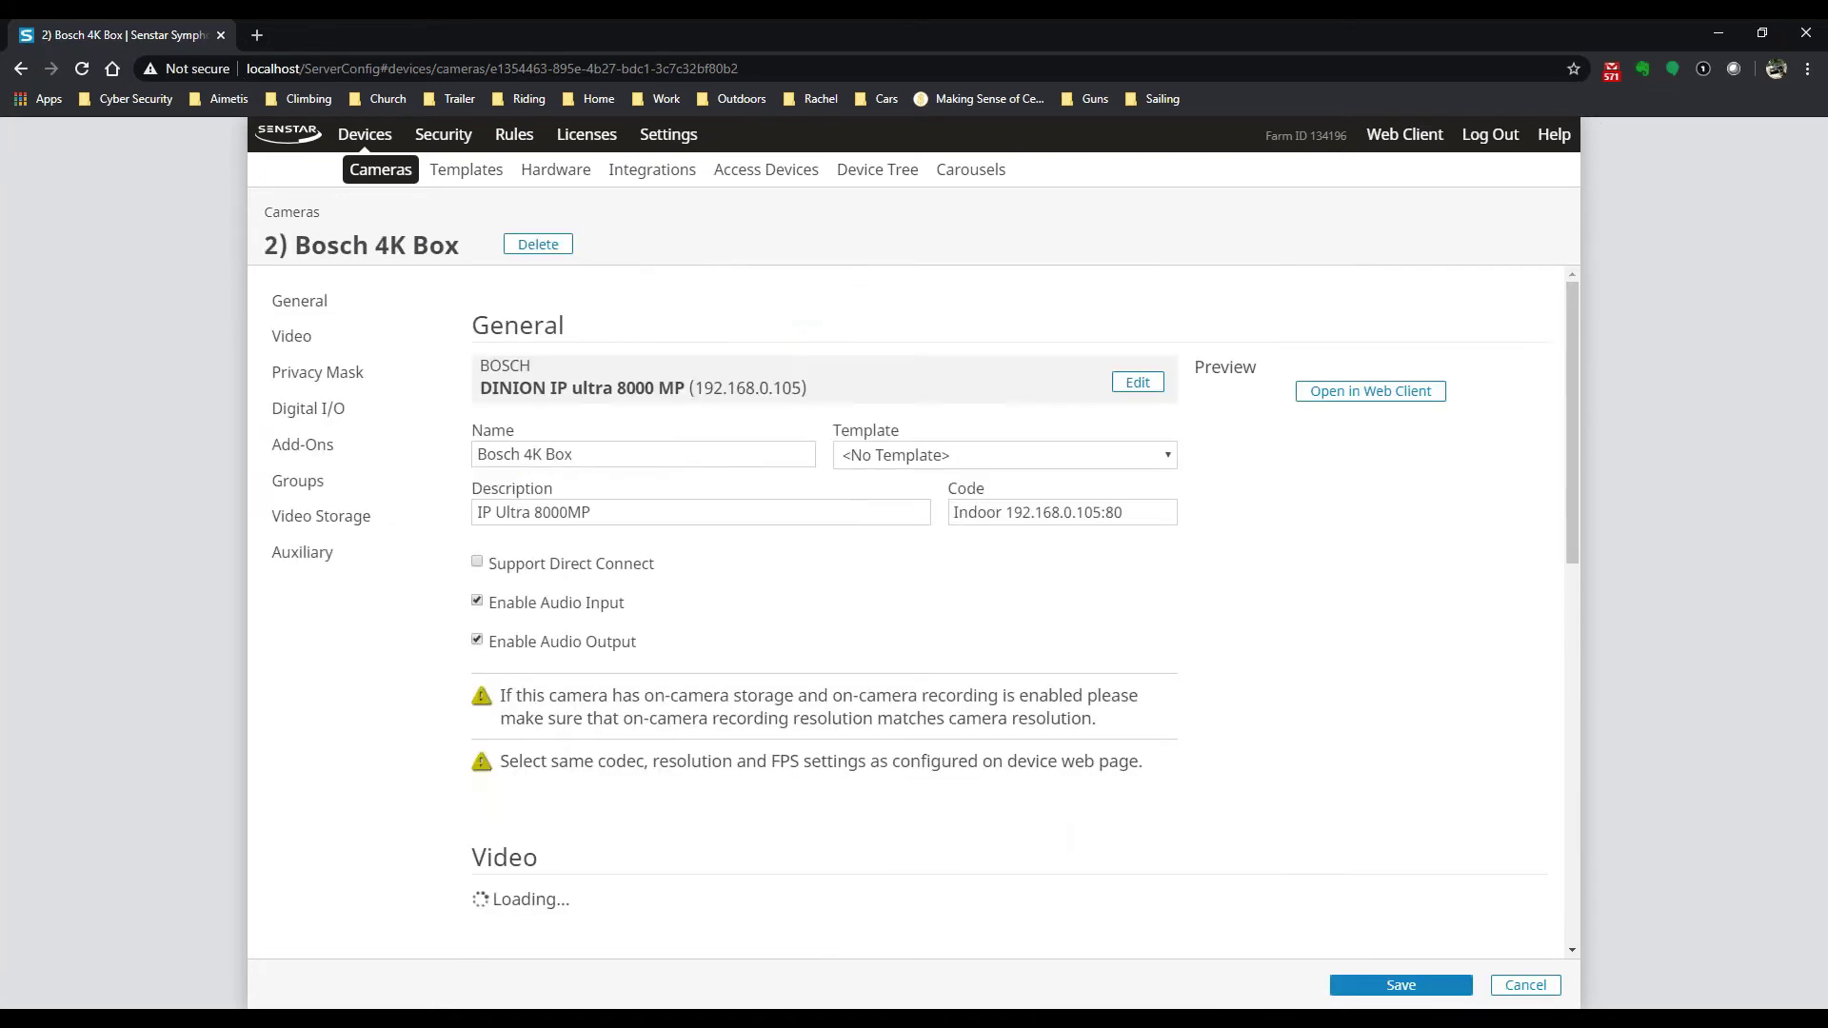
{"action": "left_click", "coordinate": [1399, 986]}
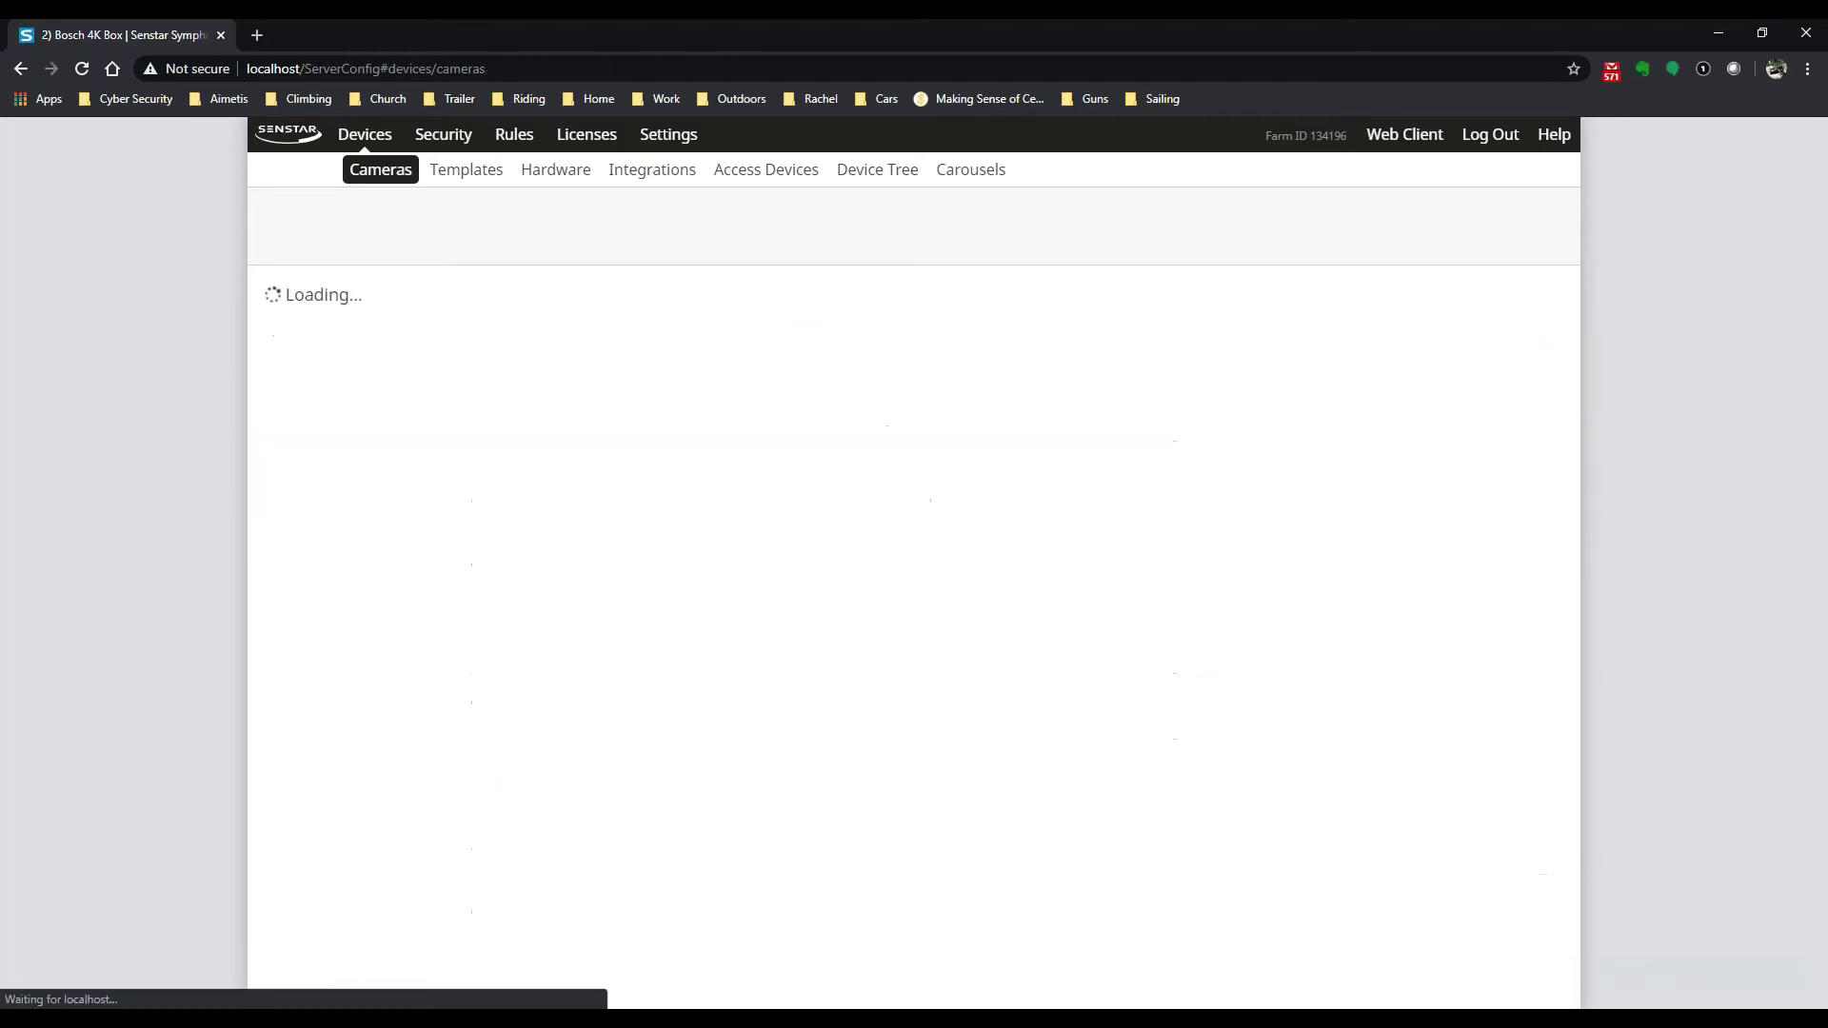
Step: Leave the browser and the slideshow, switch to Symphony Client and bring up its saved video search results
{"action": "left_click", "coordinate": [1721, 31]}
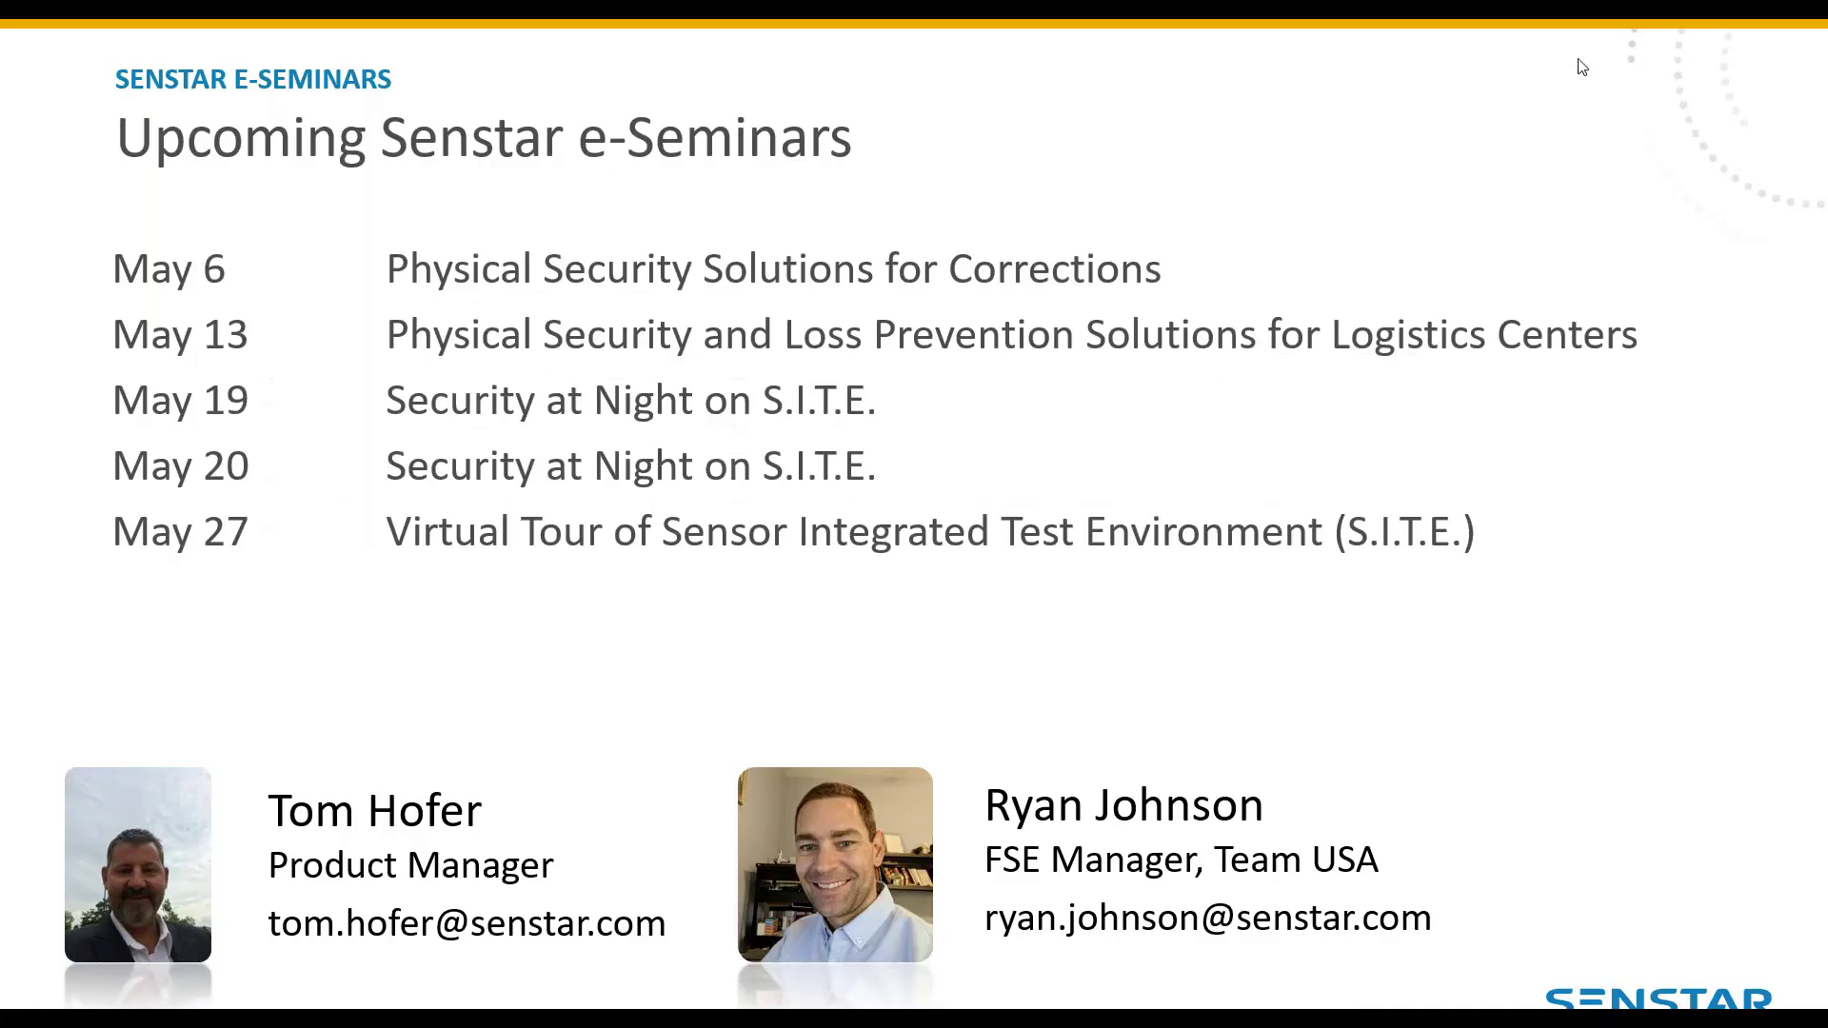
{"action": "key", "text": "Escape"}
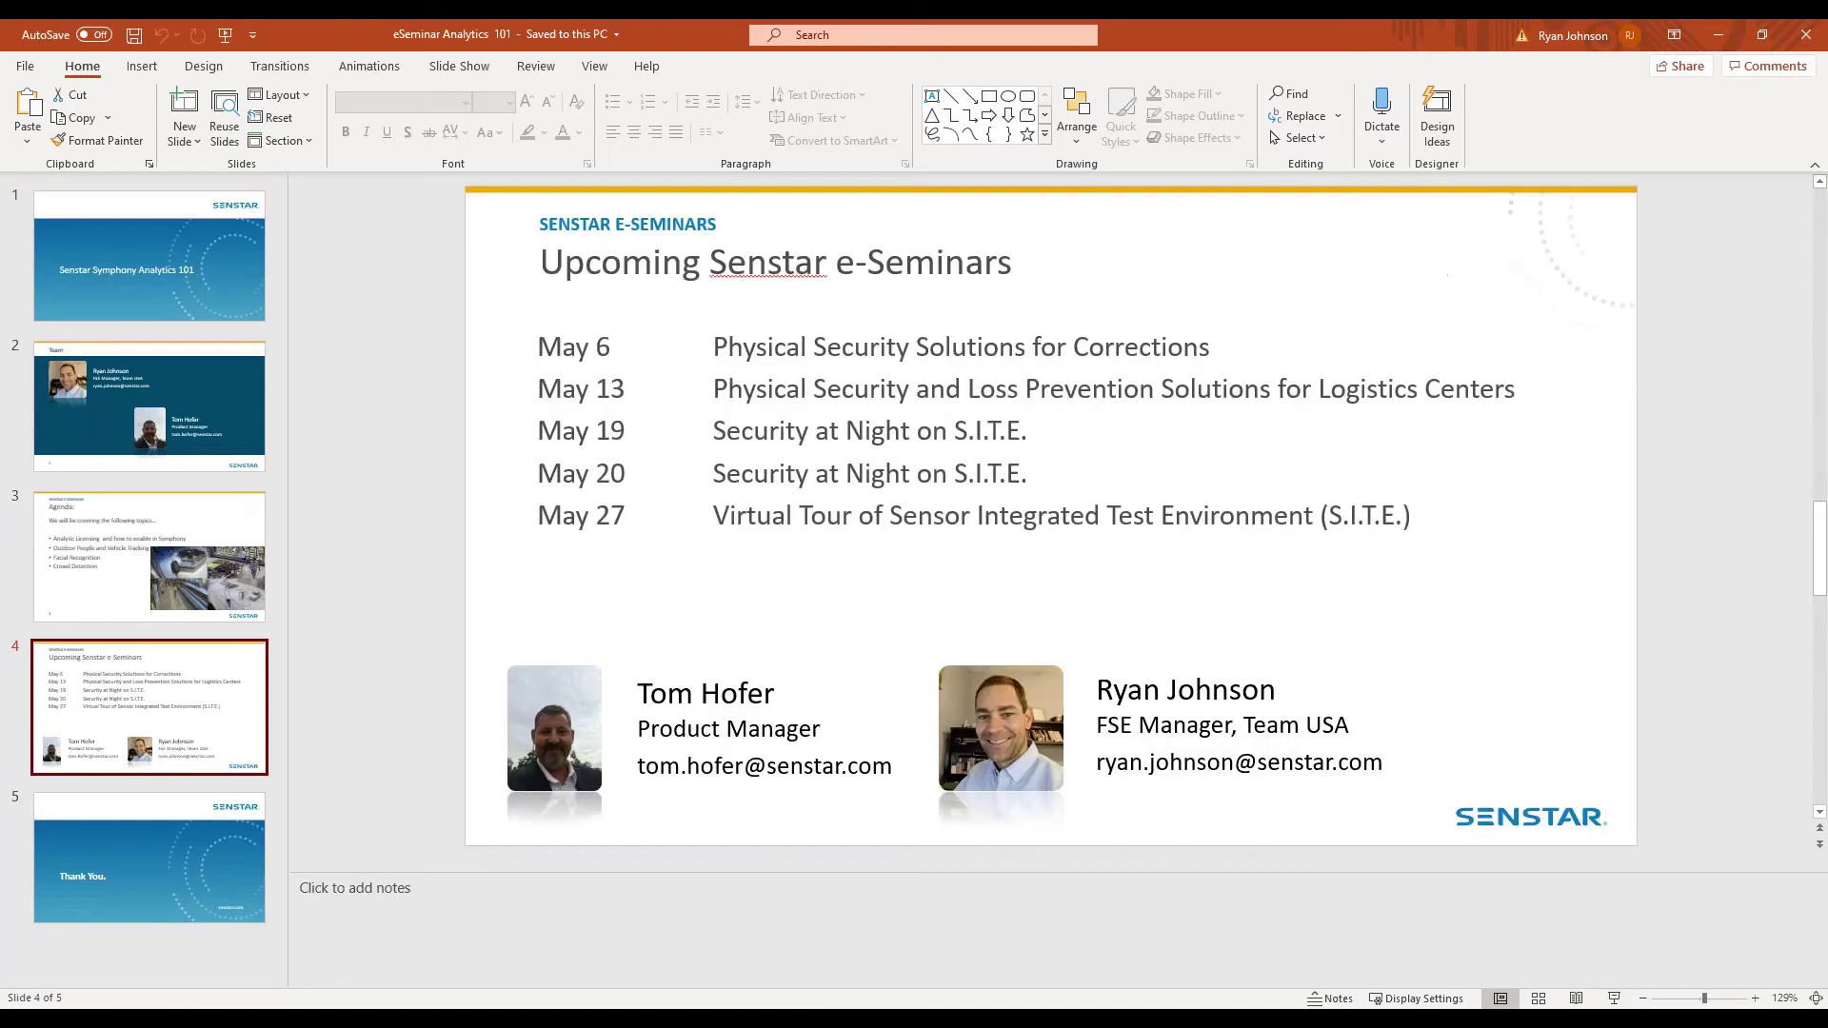
{"action": "left_click", "coordinate": [419, 943]}
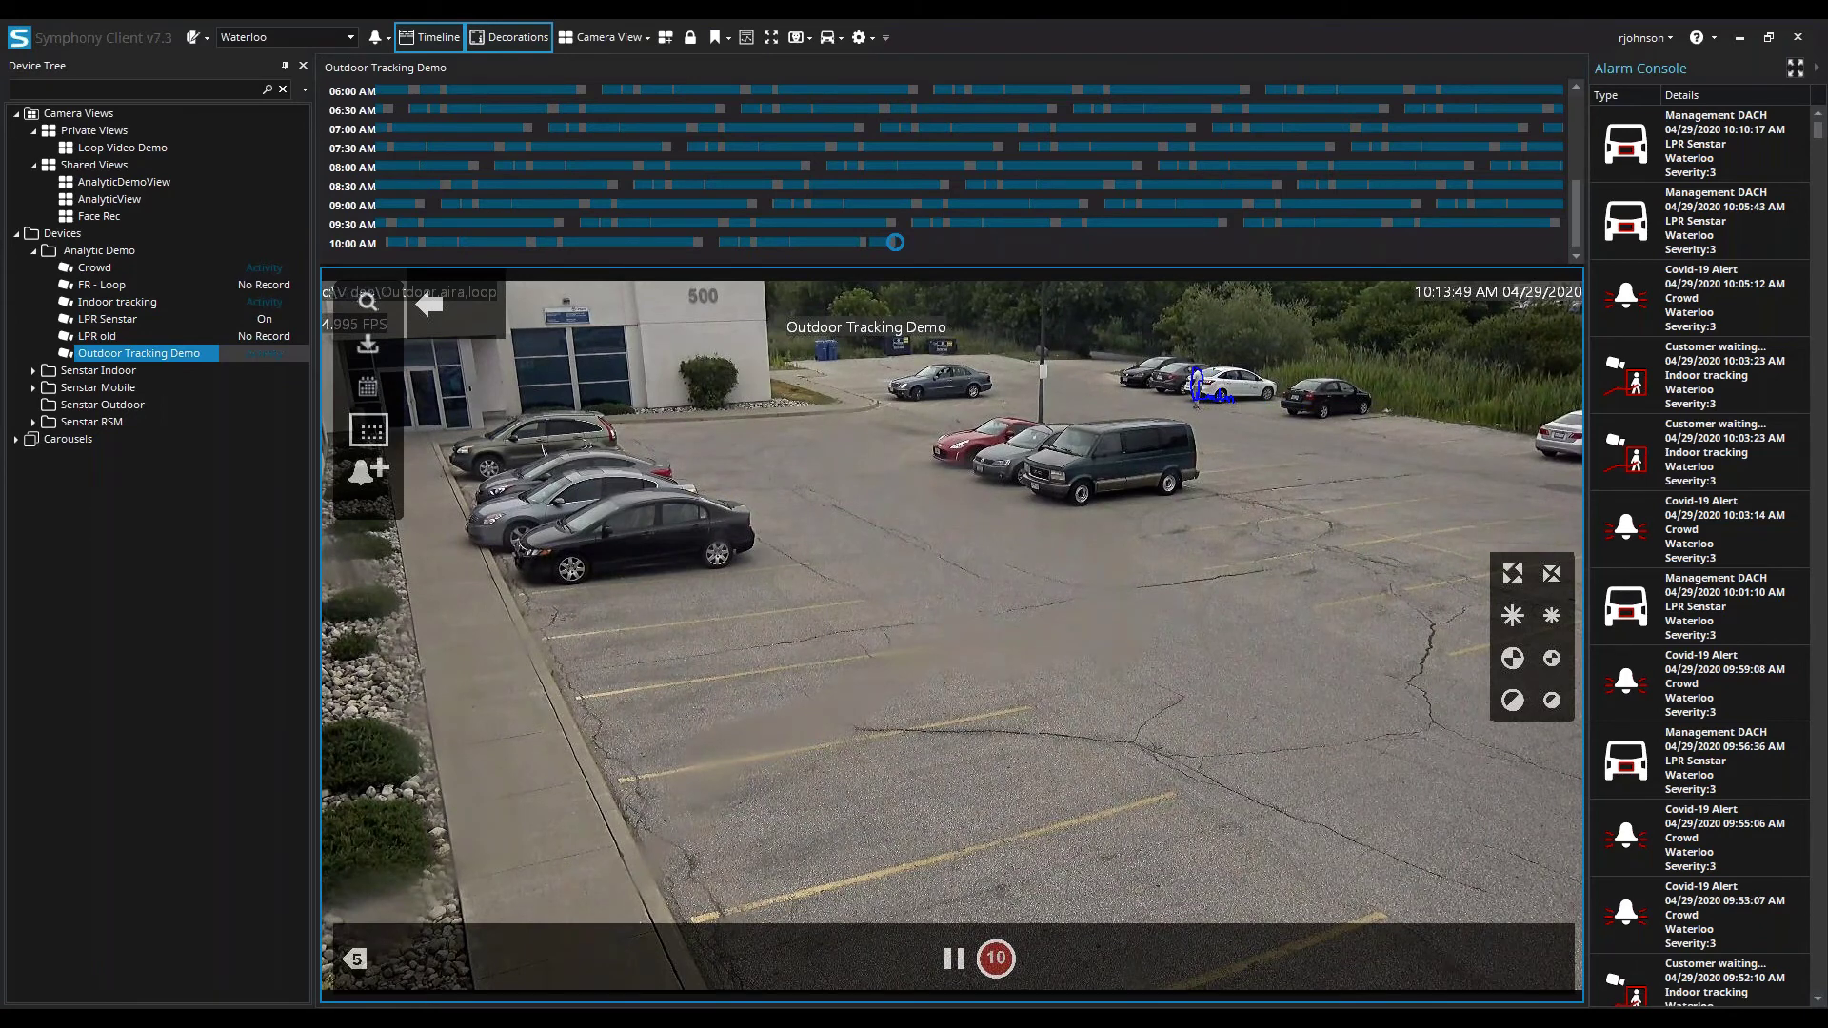
{"action": "left_click_drag", "start_coordinate": [2, 504], "coordinate": [546, 358]}
Step: Select the search result with ID 30 and compare its hits with the Outdoor Tracking Demo view behind the window
{"action": "scroll", "coordinate": [626, 630], "scroll_direction": "down", "scroll_amount": 3}
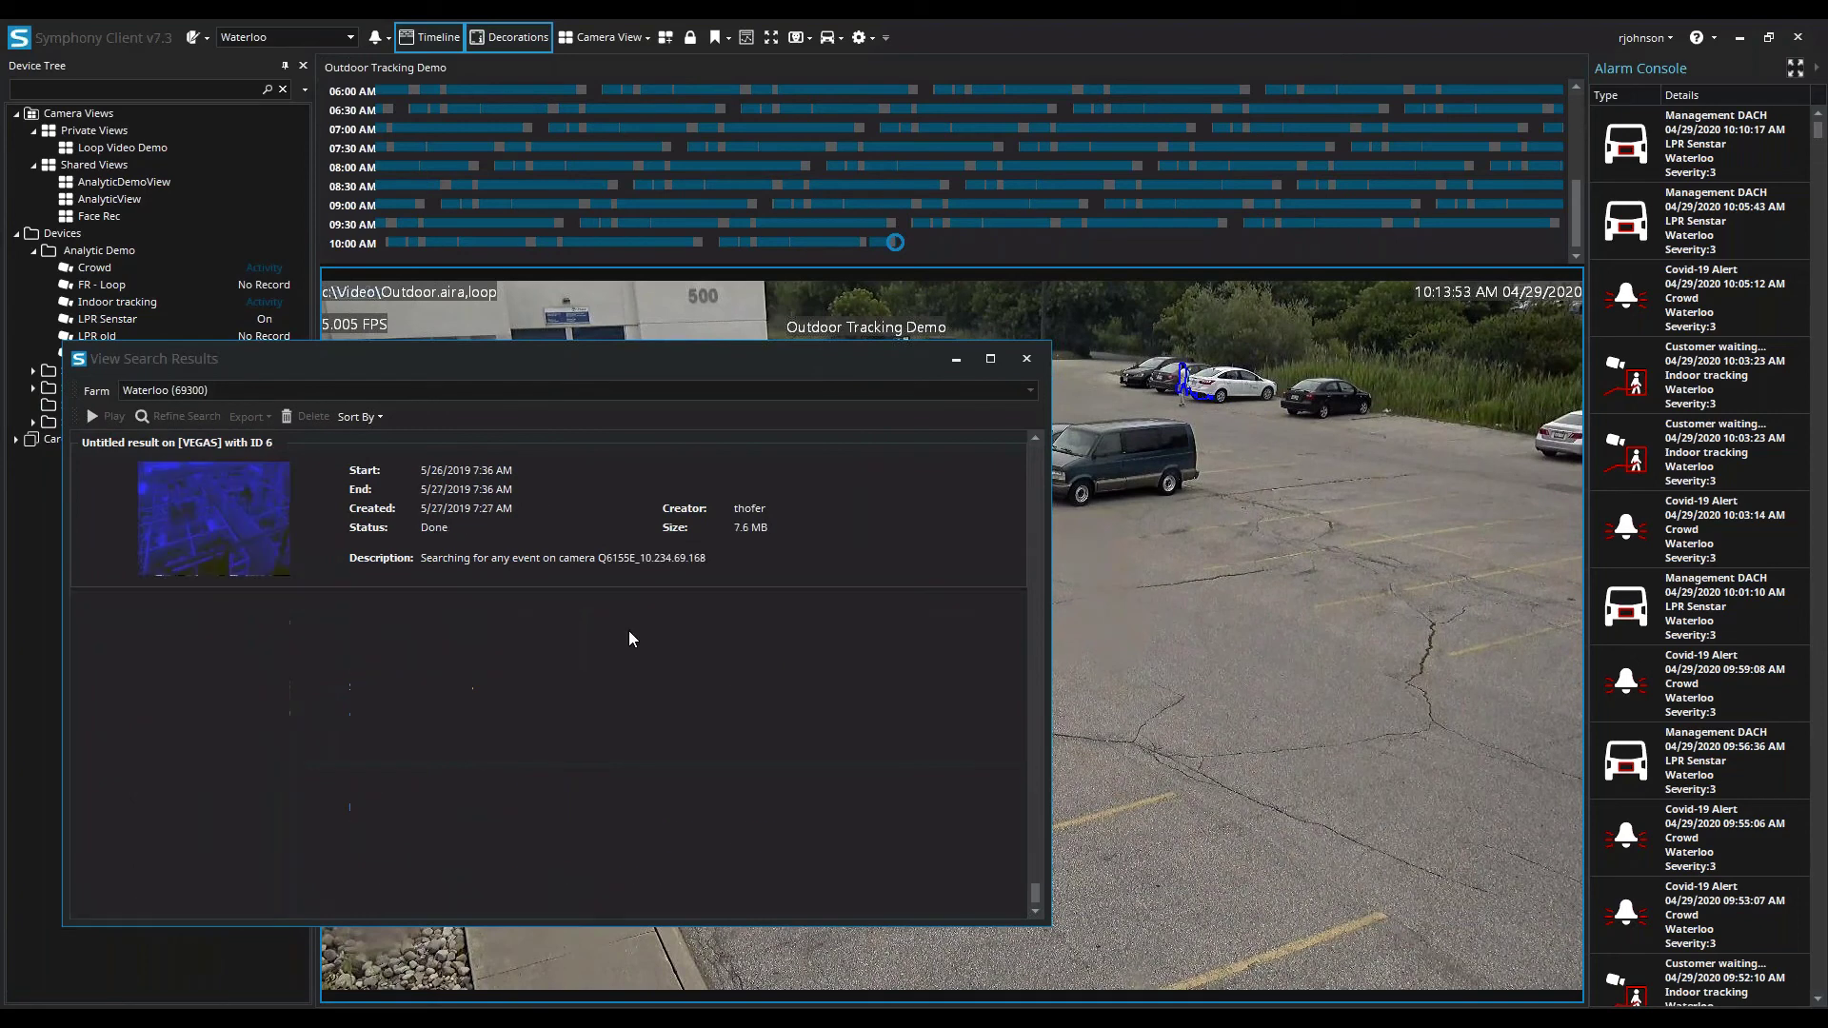
{"action": "left_click_drag", "start_coordinate": [1036, 894], "coordinate": [1044, 415]}
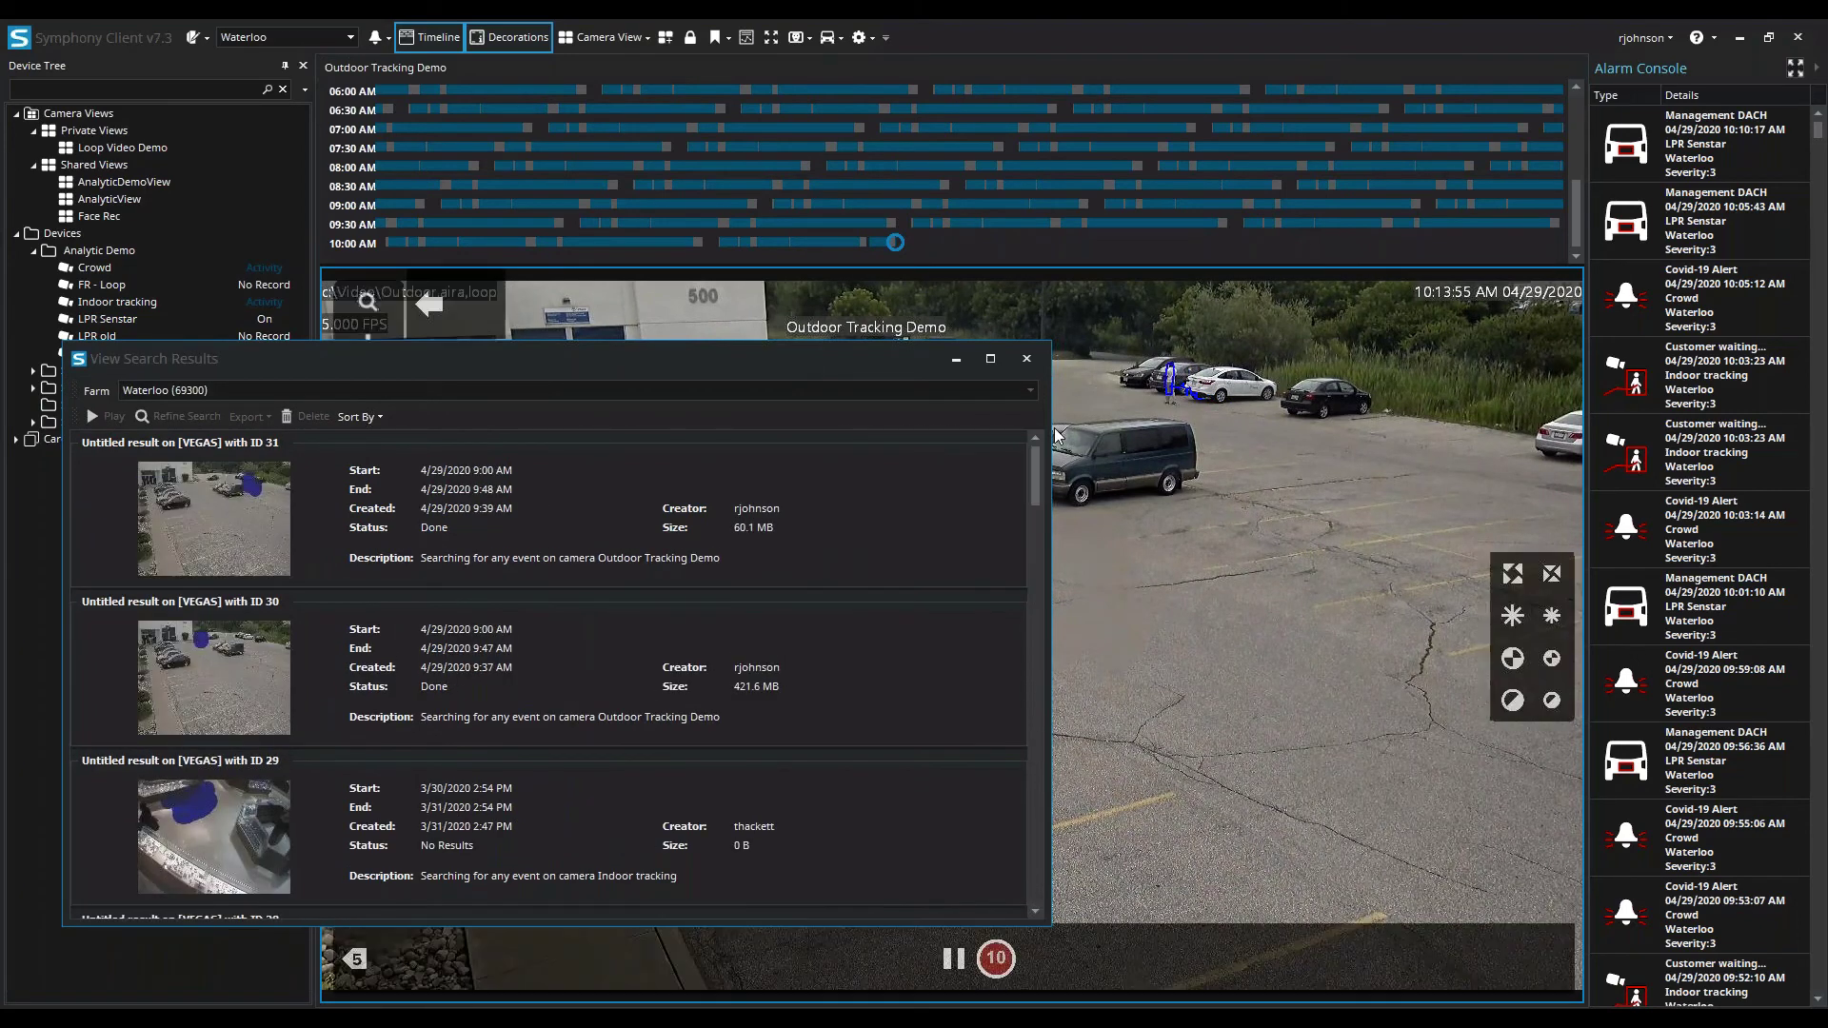
{"action": "left_click", "coordinate": [226, 684]}
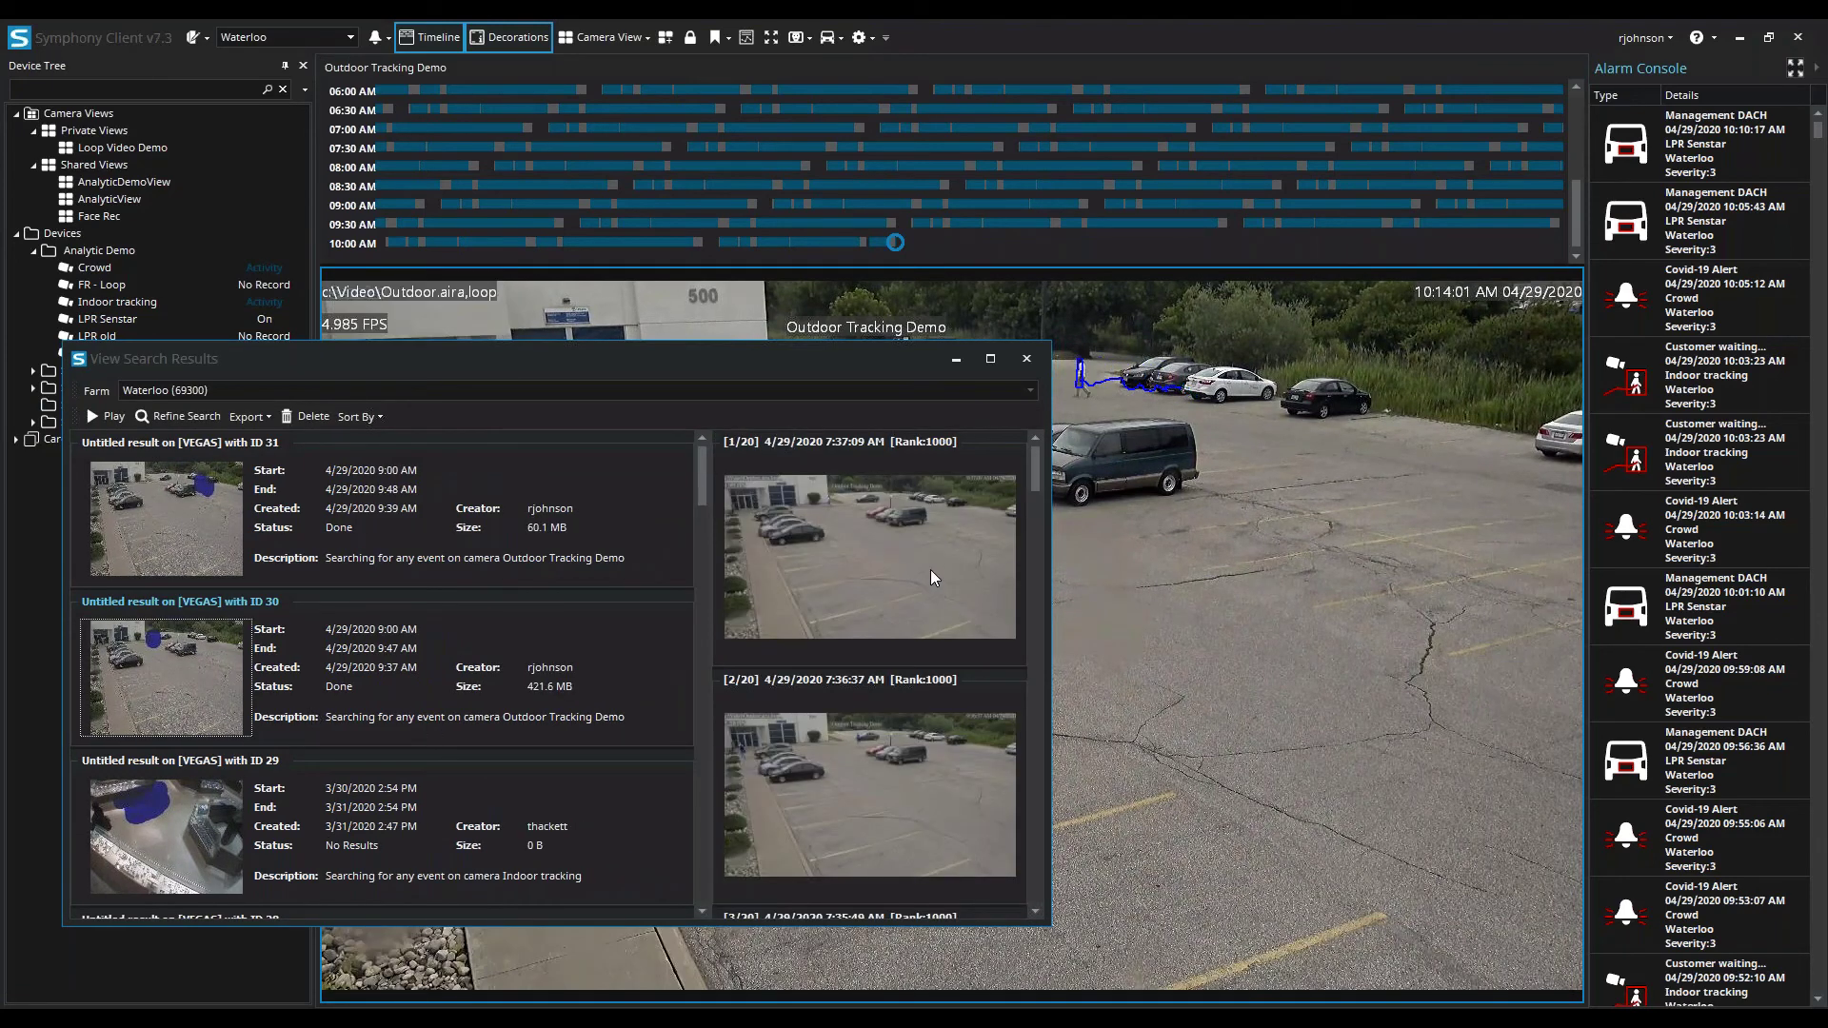
{"action": "left_click_drag", "start_coordinate": [833, 344], "coordinate": [833, 489]}
{"action": "mouse_move", "coordinate": [869, 414]}
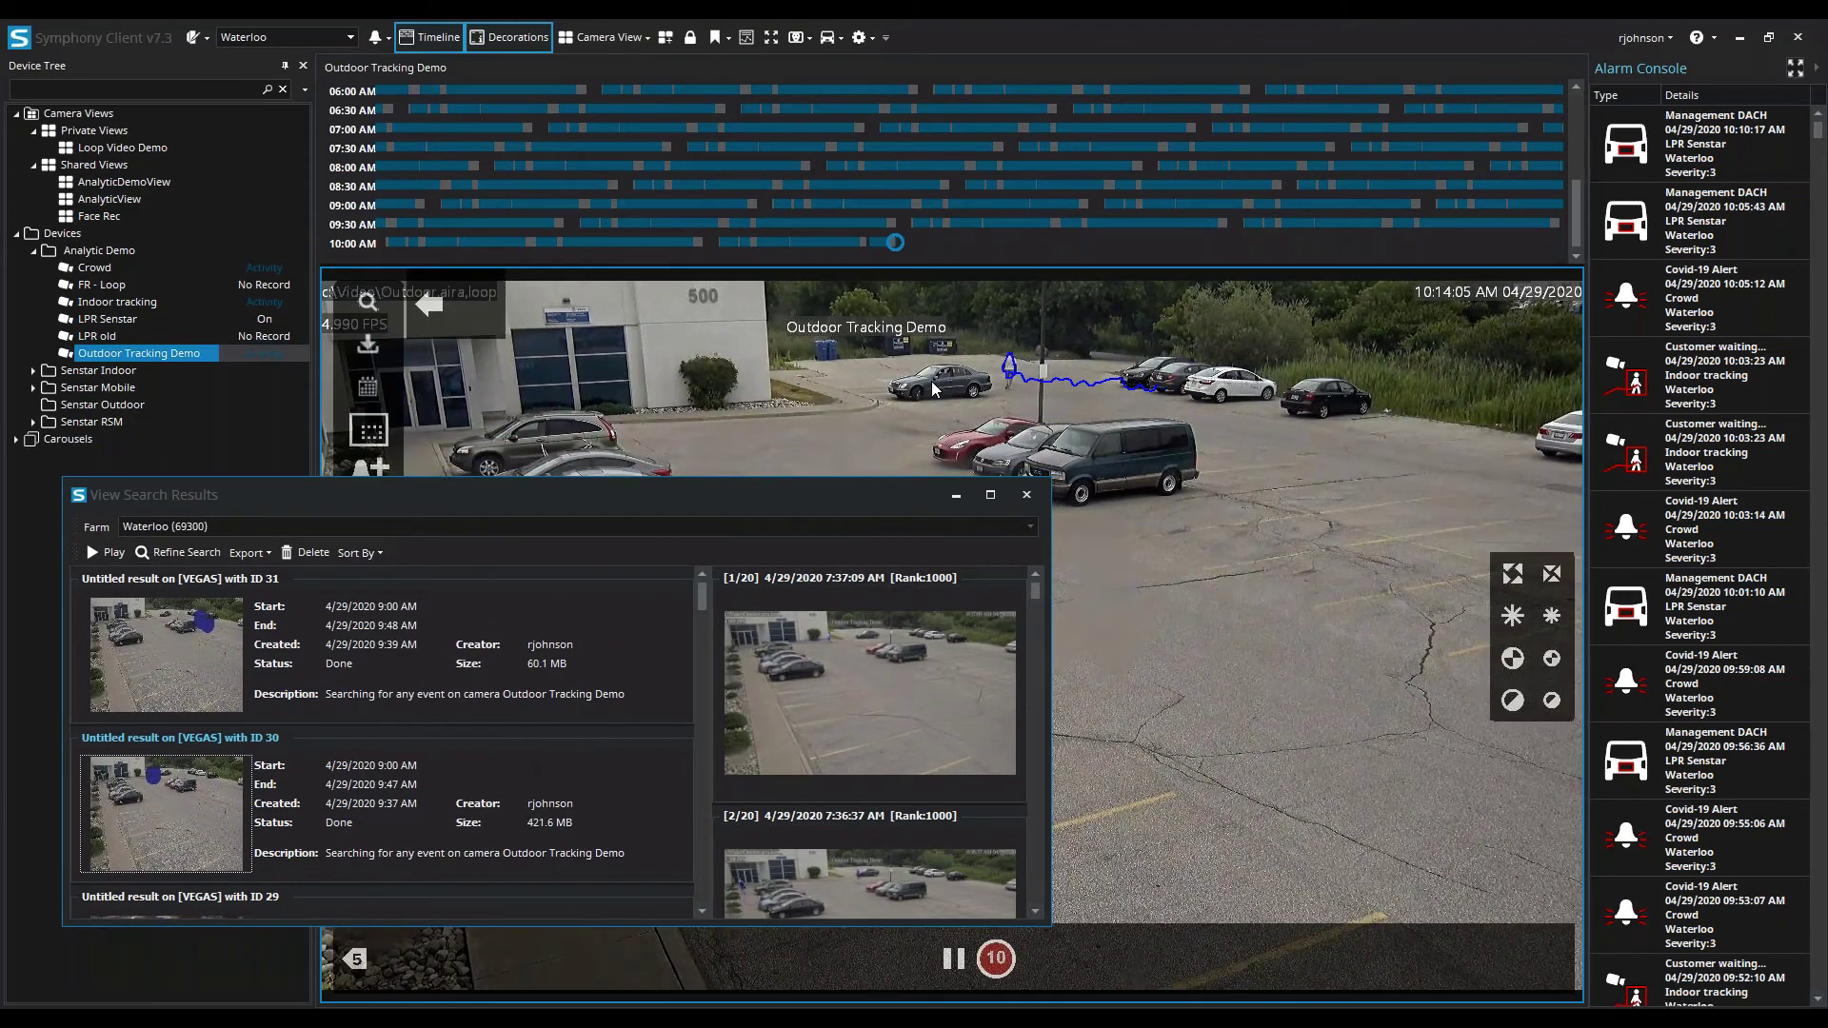
{"action": "left_click_drag", "start_coordinate": [851, 479], "coordinate": [851, 352]}
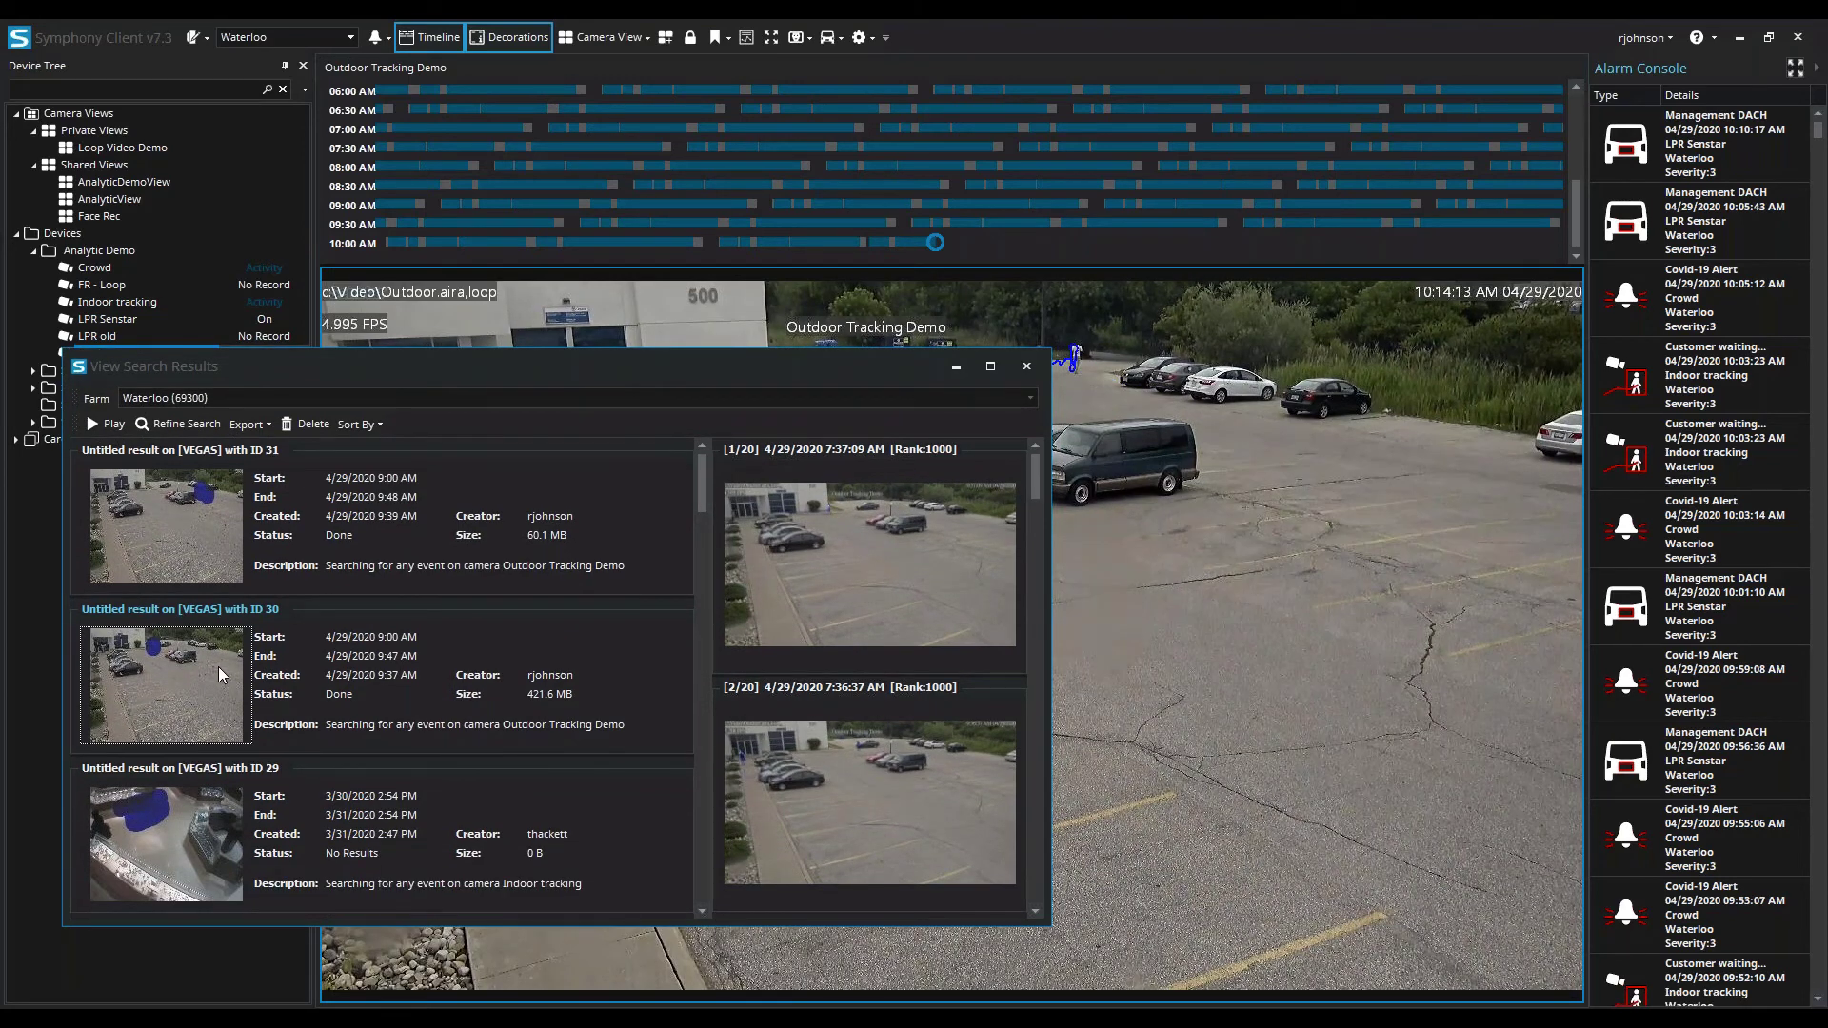
Step: Open the result's second hit, 4/29/2020 7:36:37 AM, uncover the camera view and play the footage of the tracked people
{"action": "left_click", "coordinate": [912, 776]}
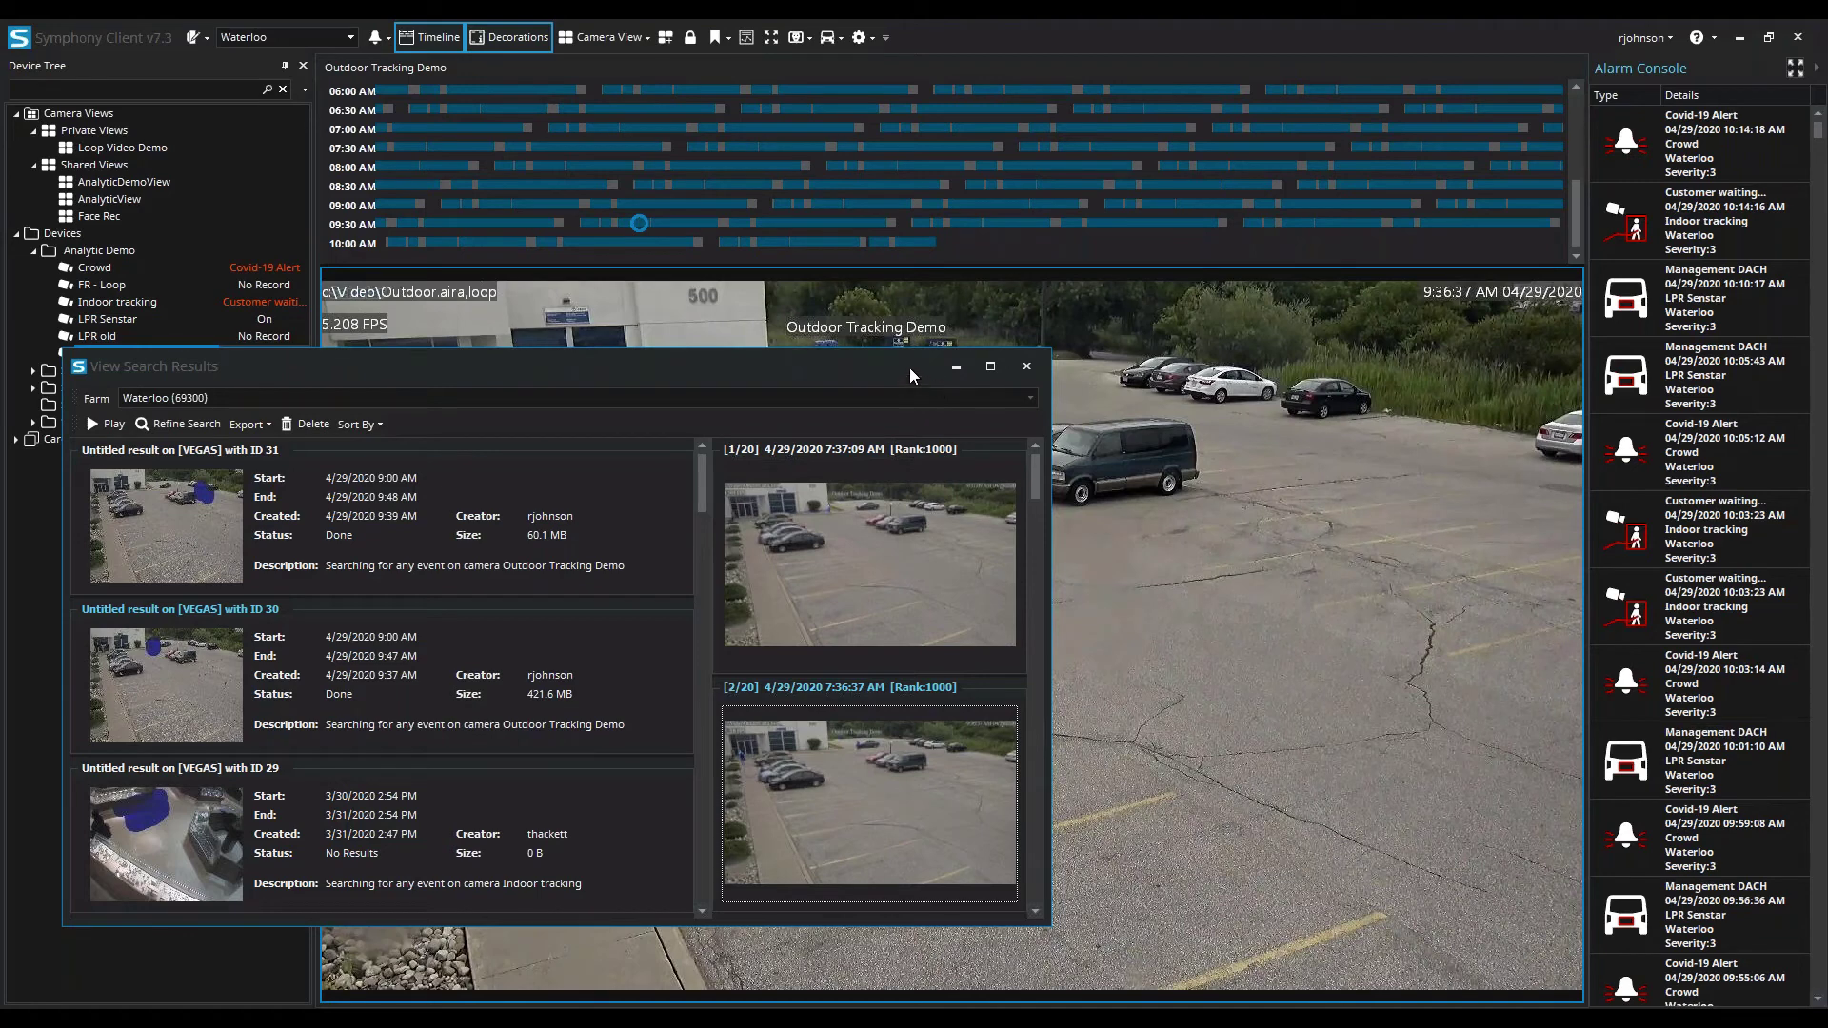
{"action": "left_click_drag", "start_coordinate": [894, 358], "coordinate": [713, 712]}
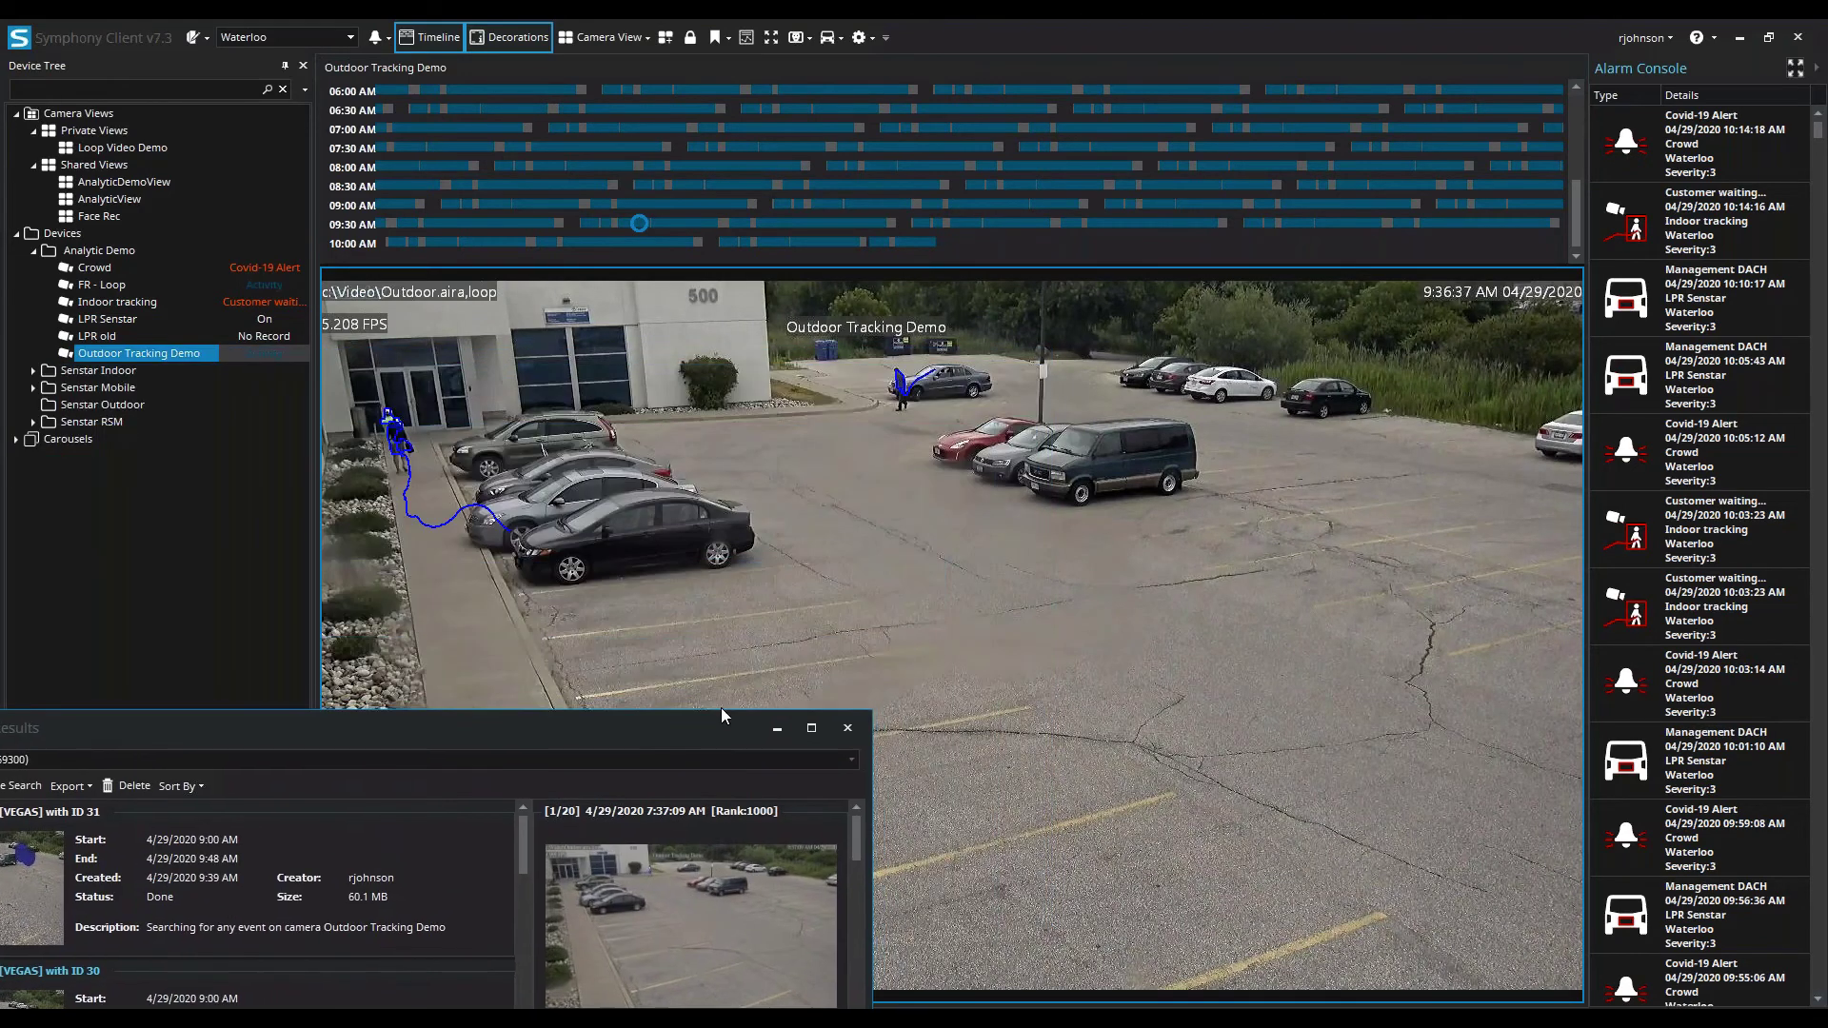
{"action": "mouse_move", "coordinate": [908, 790]}
{"action": "left_click", "coordinate": [953, 963]}
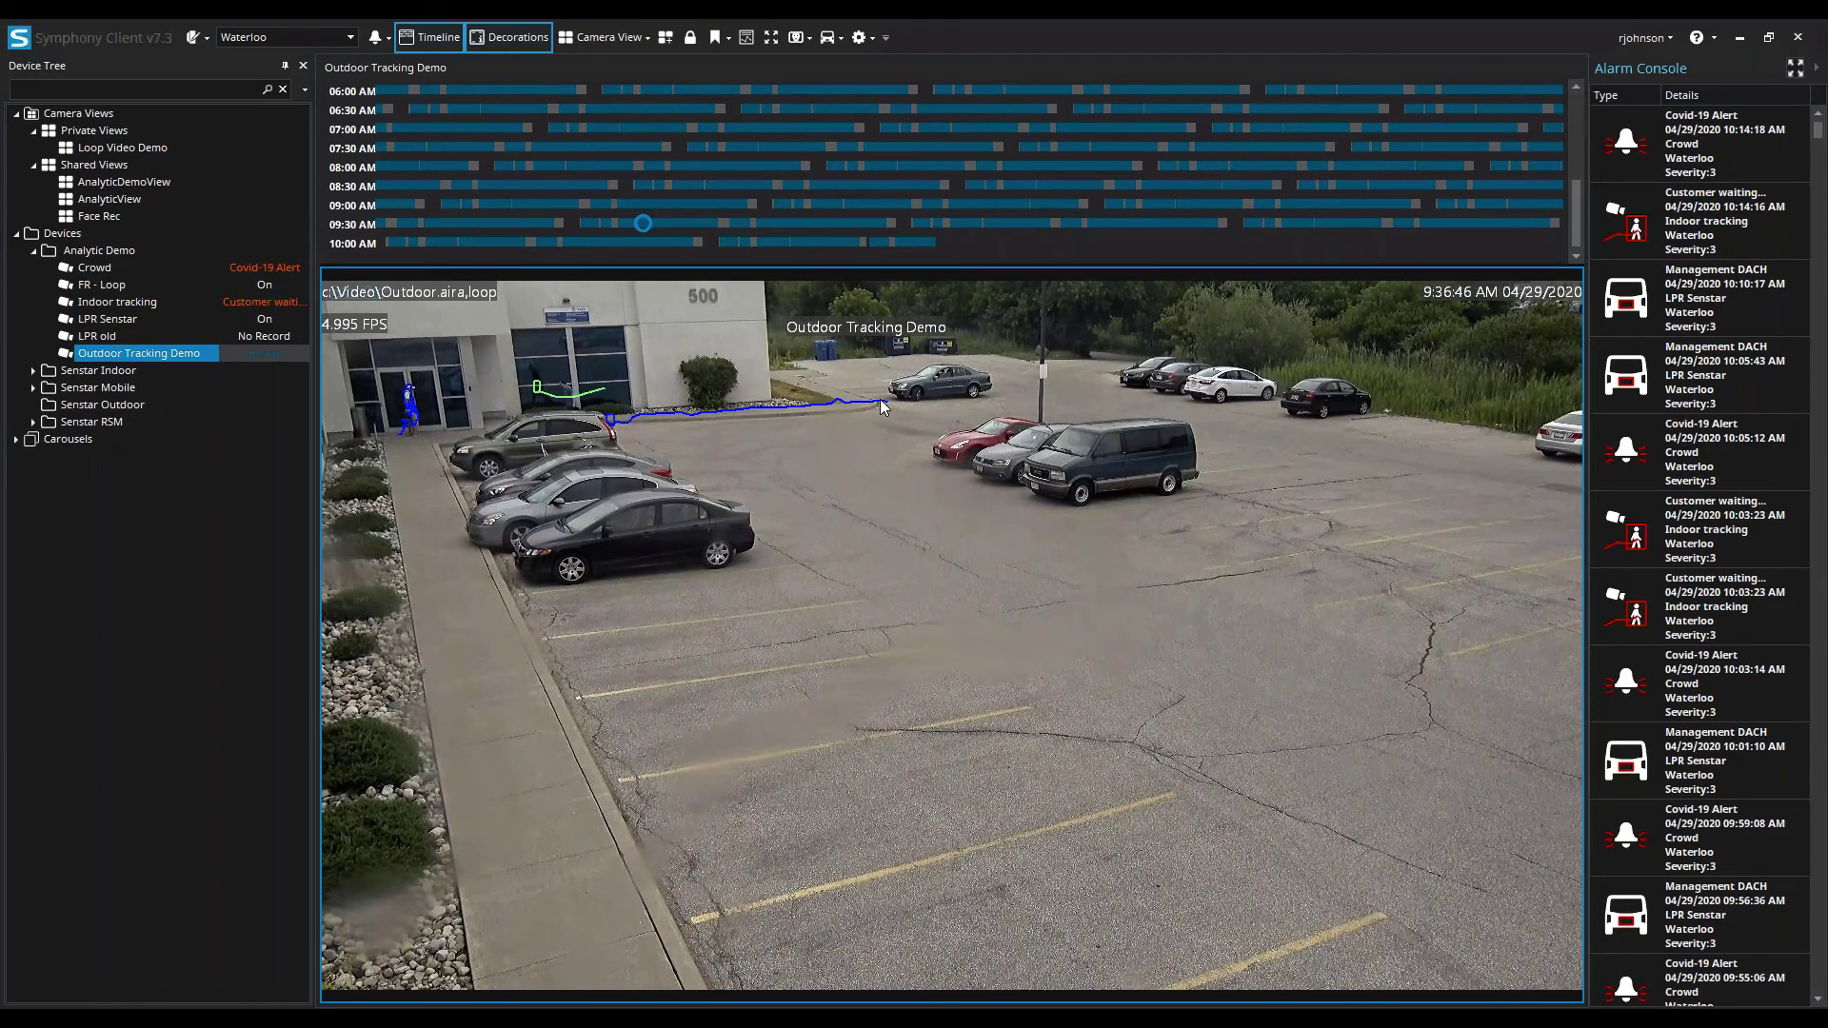
{"action": "mouse_move", "coordinate": [948, 966]}
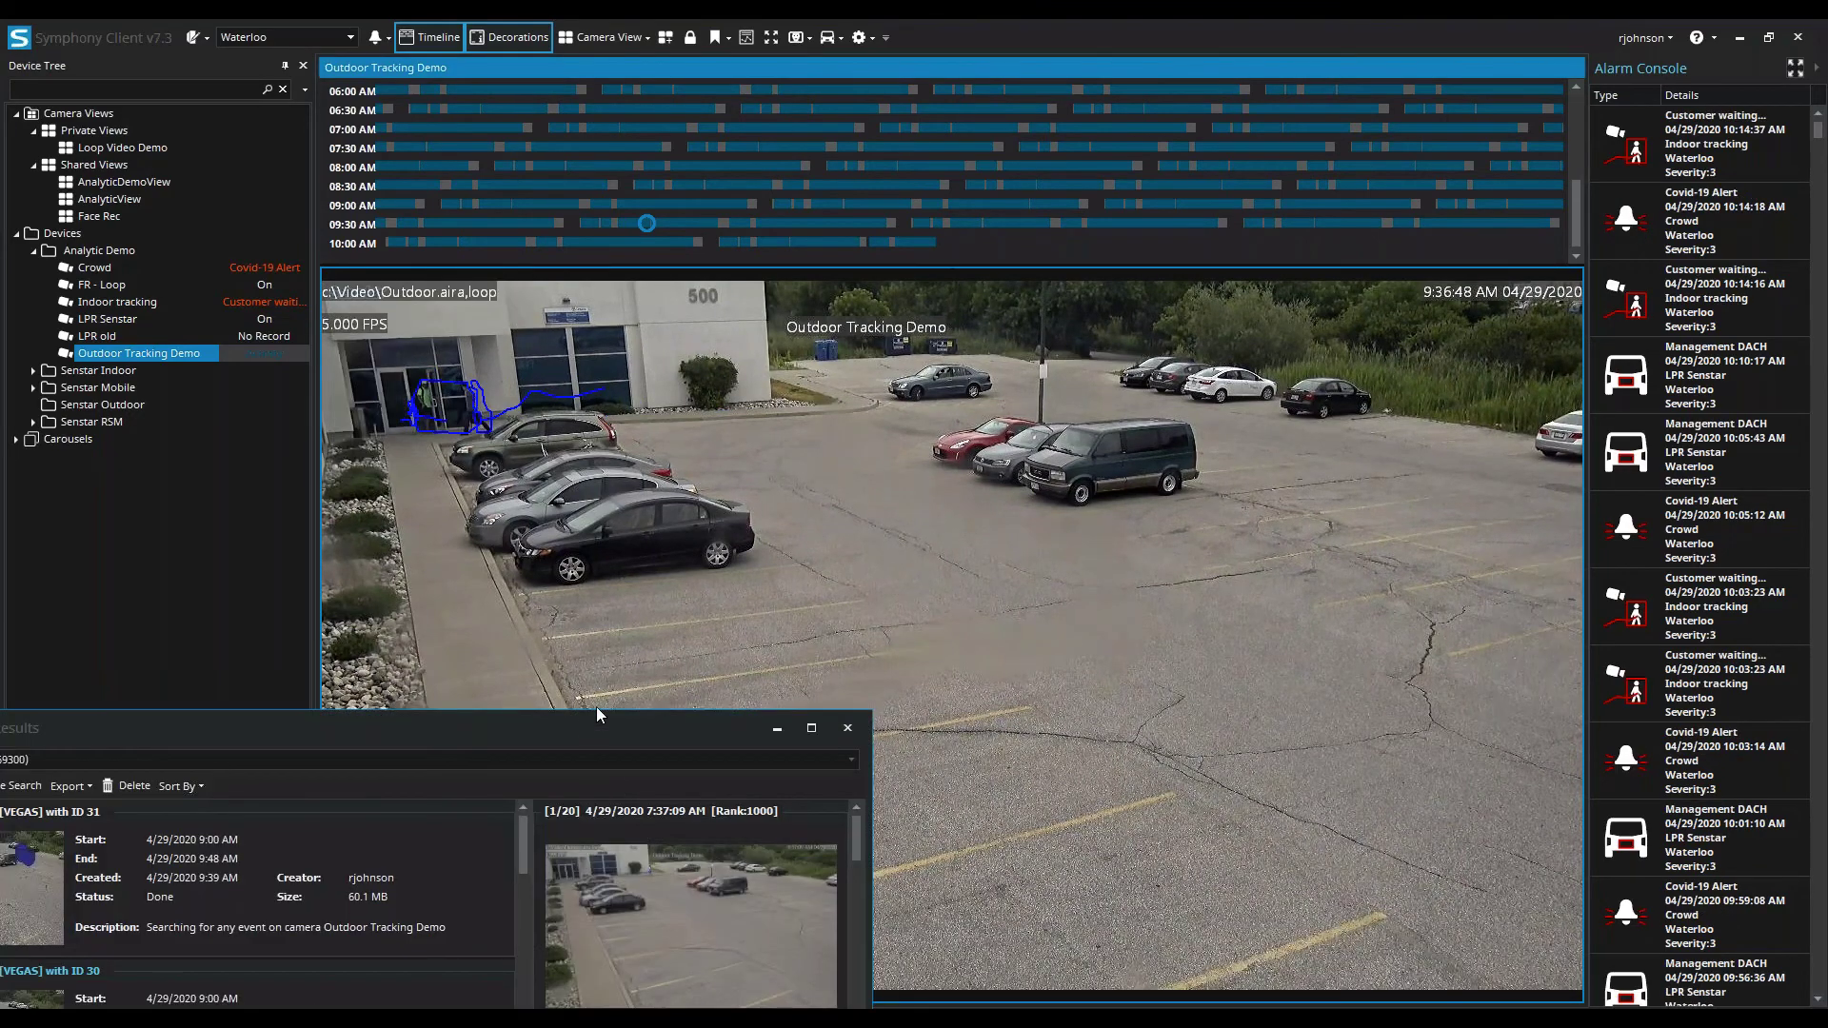
Step: Select the search result with ID 31, enlarge the results window and open its second hit, 4/29/2020 7:26:50 AM
{"action": "left_click_drag", "start_coordinate": [591, 724], "coordinate": [892, 272]}
{"action": "left_click", "coordinate": [324, 440]}
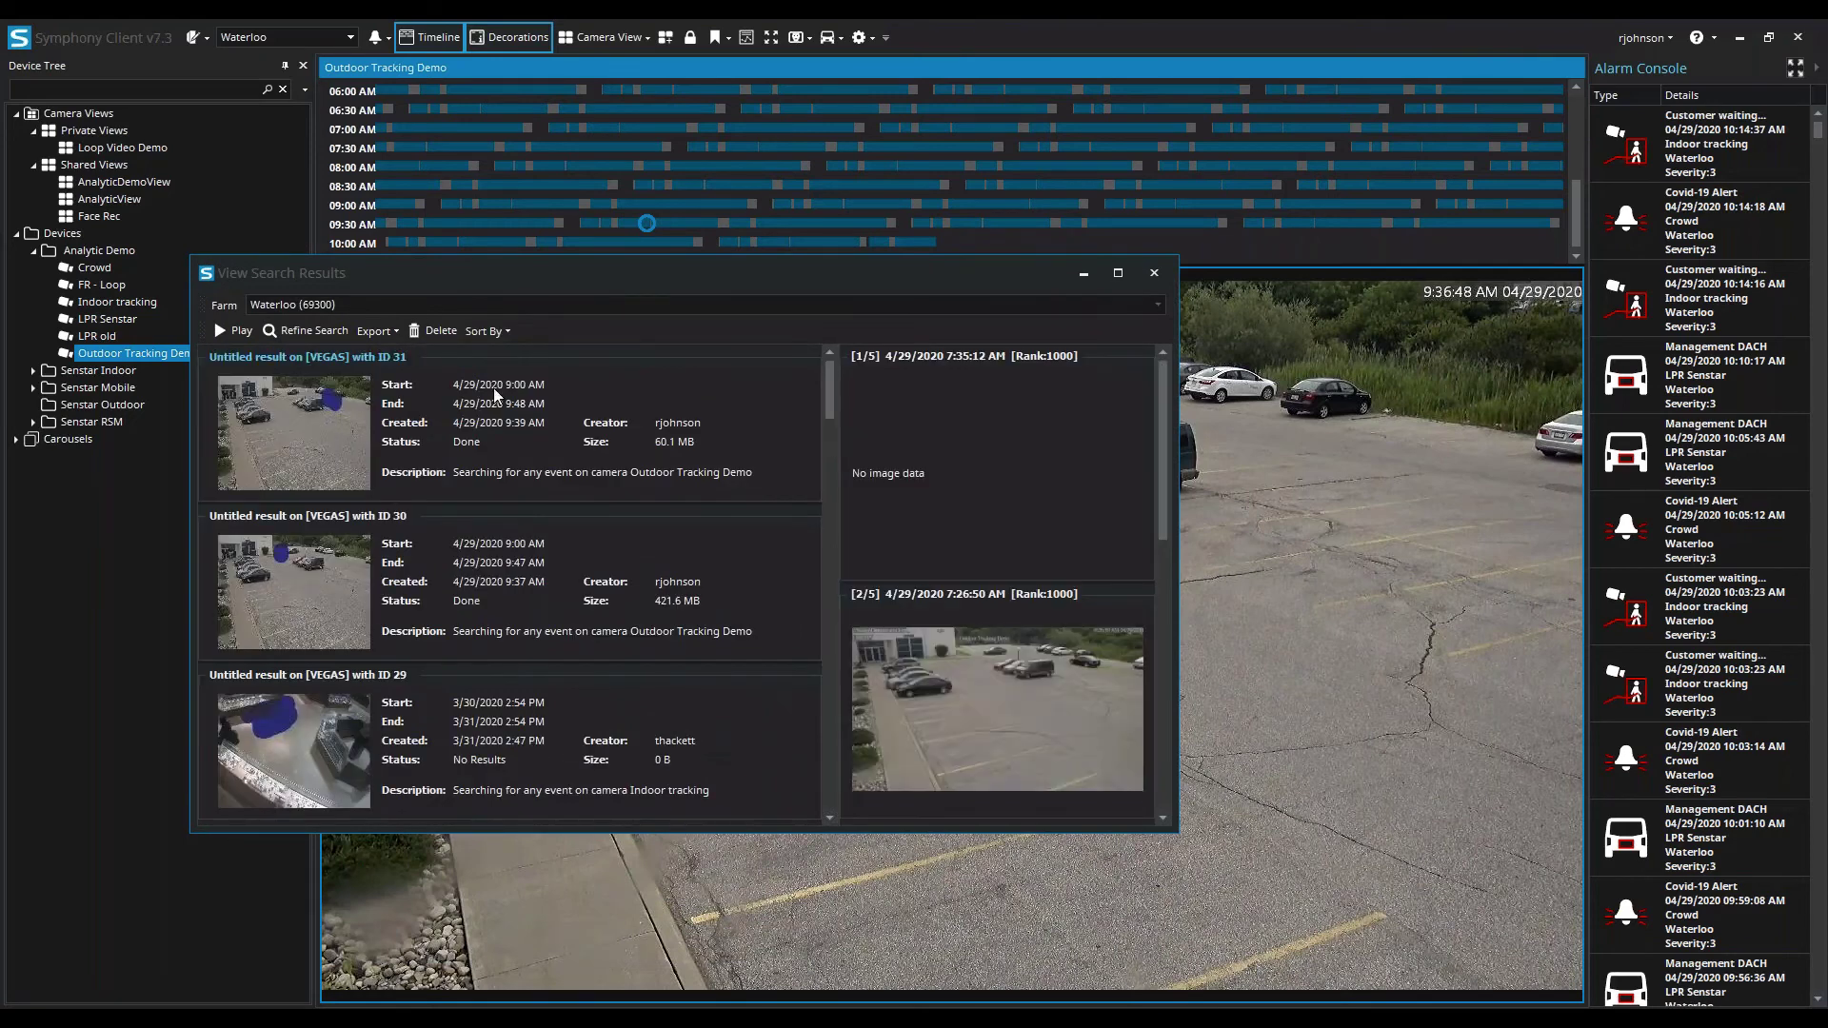
{"action": "left_click", "coordinate": [1118, 273]}
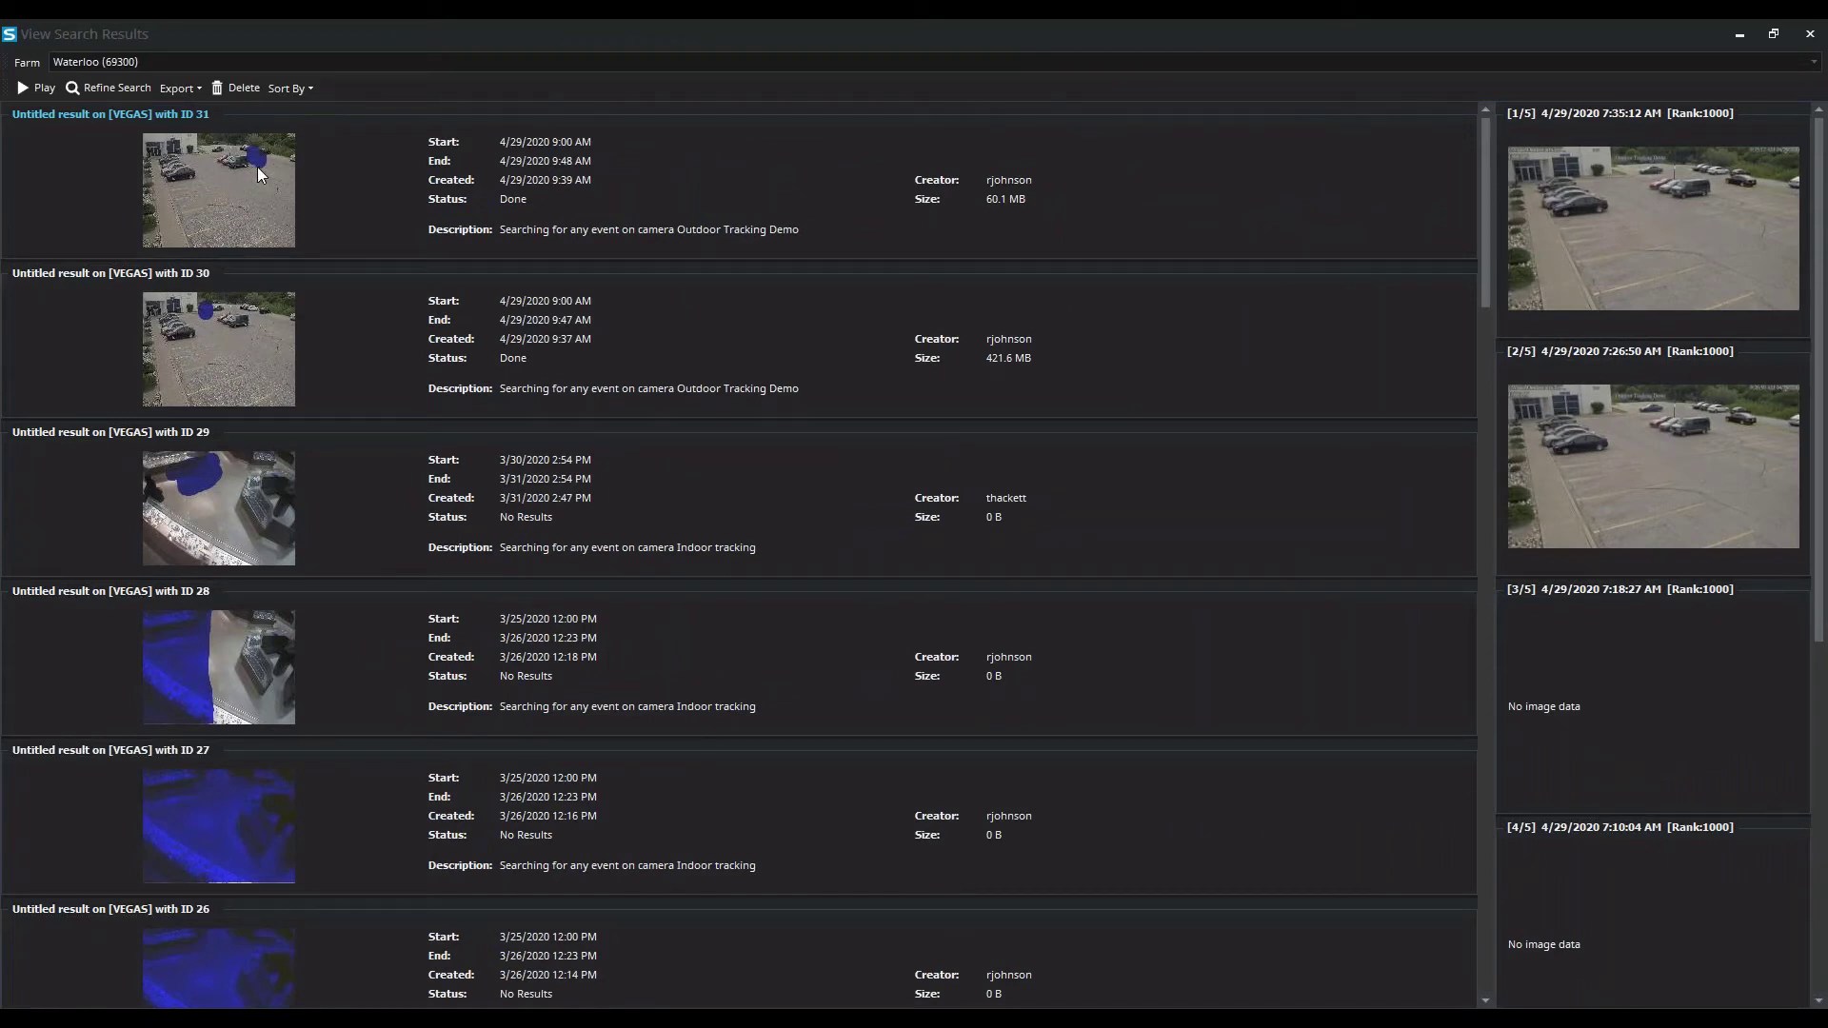
{"action": "left_click", "coordinate": [1671, 481]}
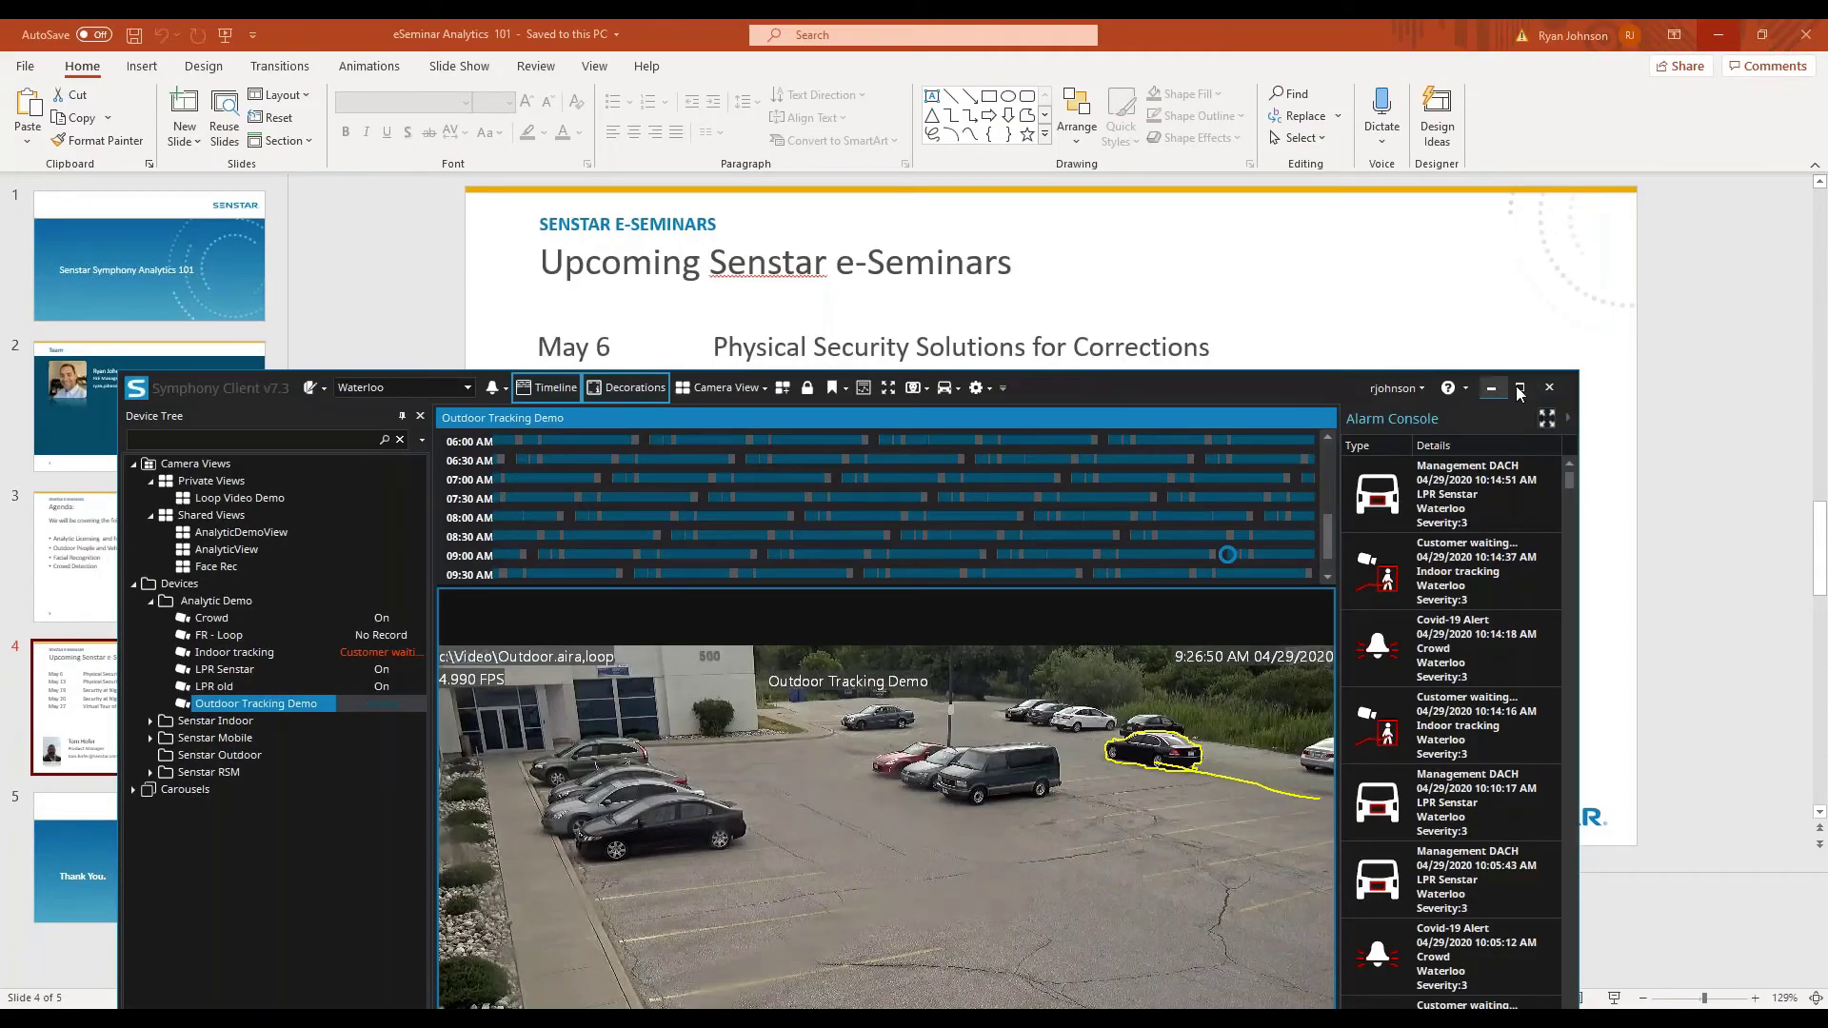
Step: Maximize Symphony Client and play the Outdoor Tracking Demo footage to follow the tracked car through the parking lot
{"action": "left_click", "coordinate": [1520, 388]}
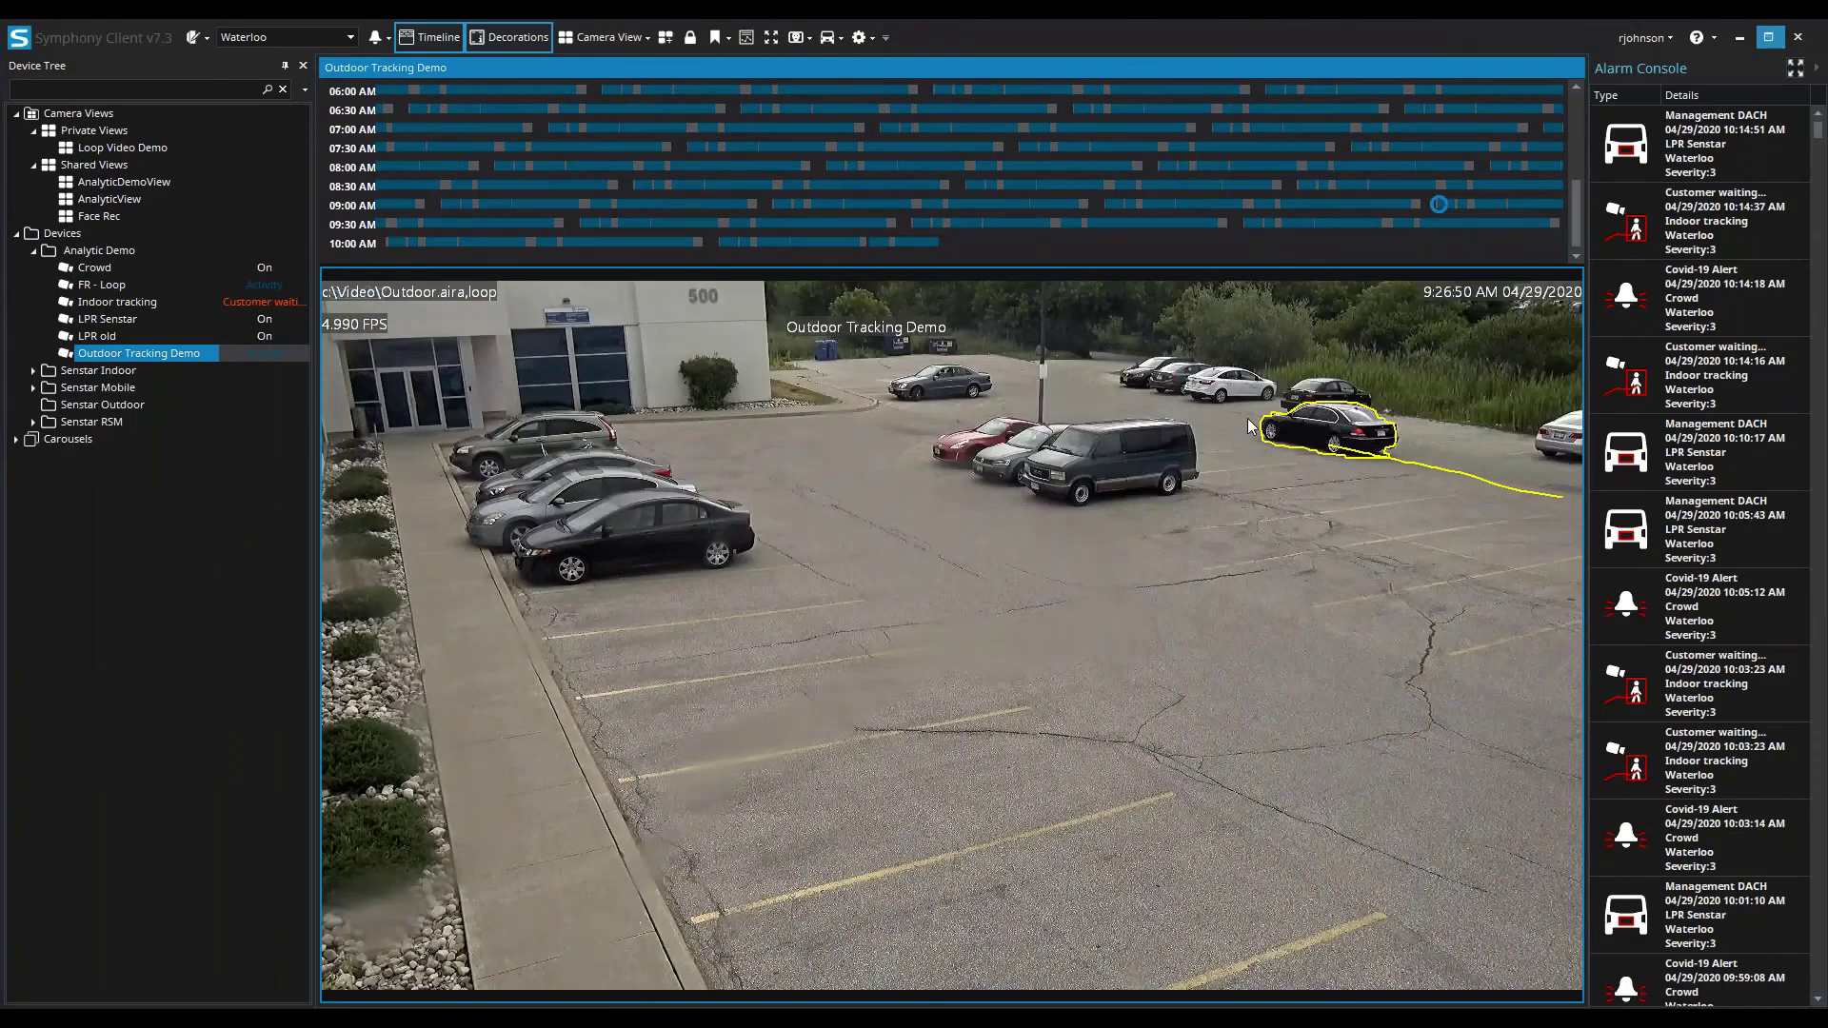
{"action": "mouse_move", "coordinate": [1257, 433]}
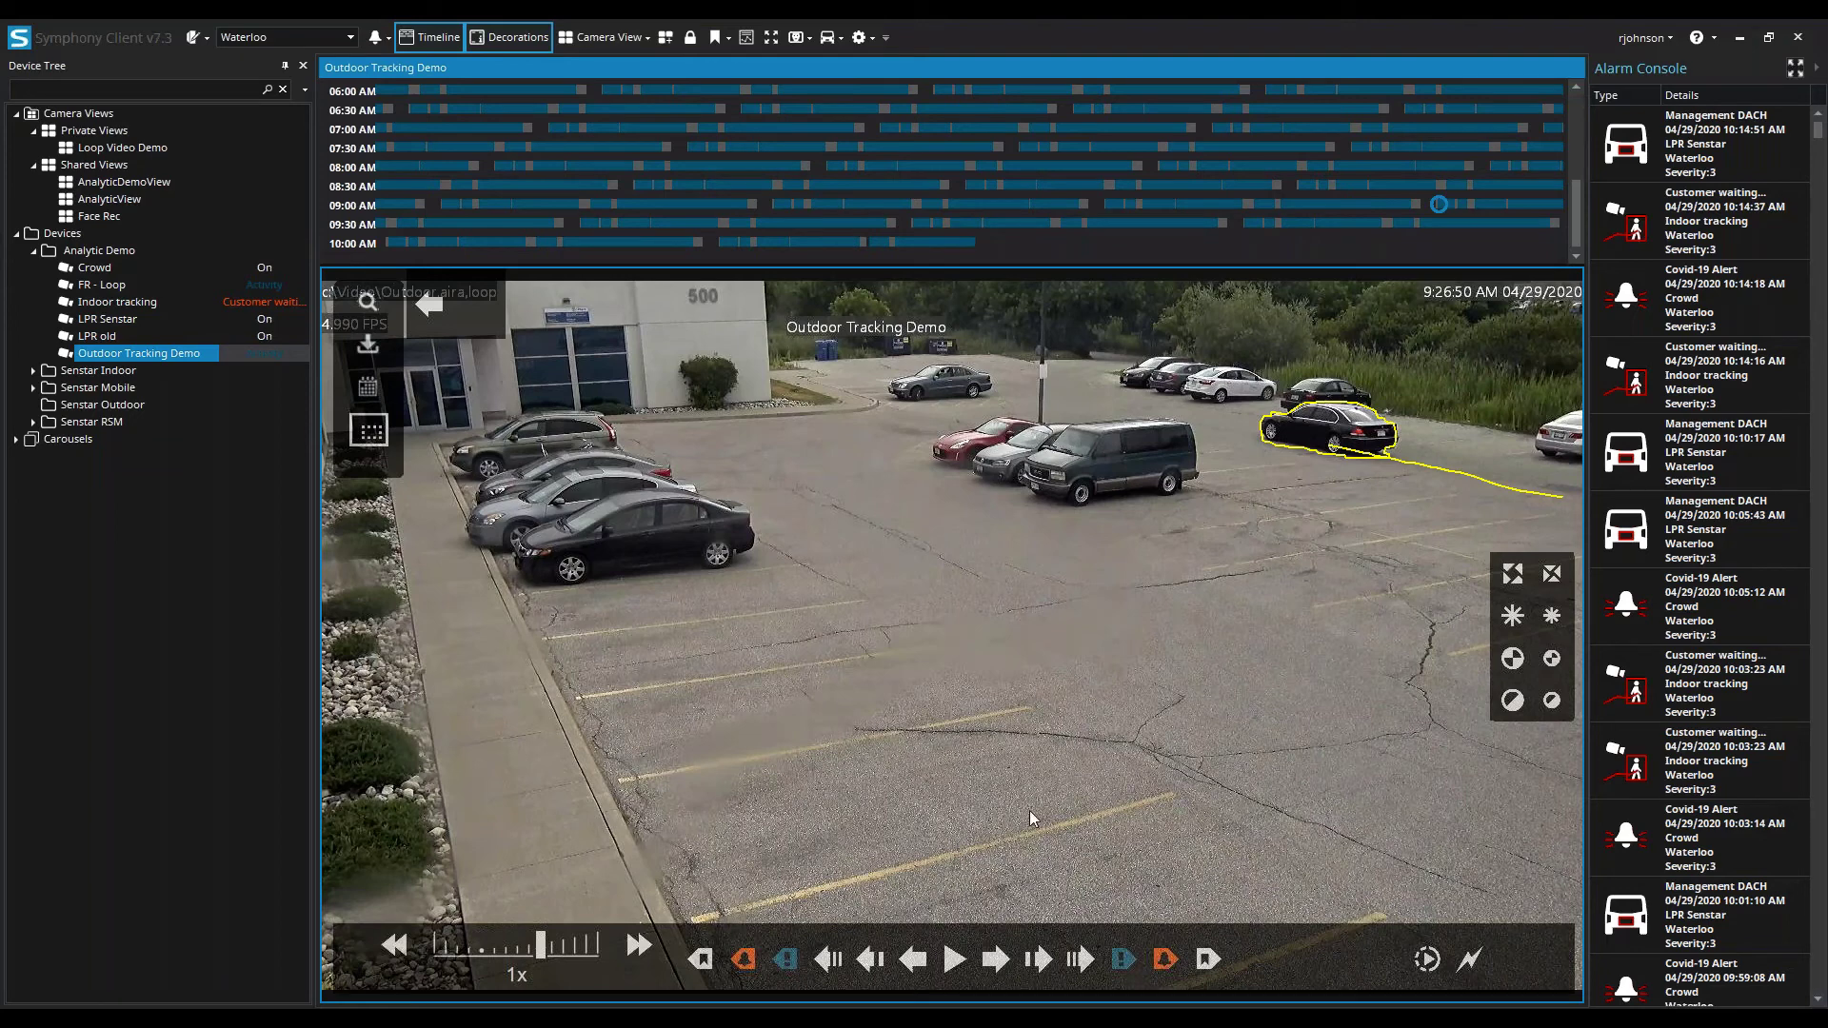
{"action": "key", "text": "space"}
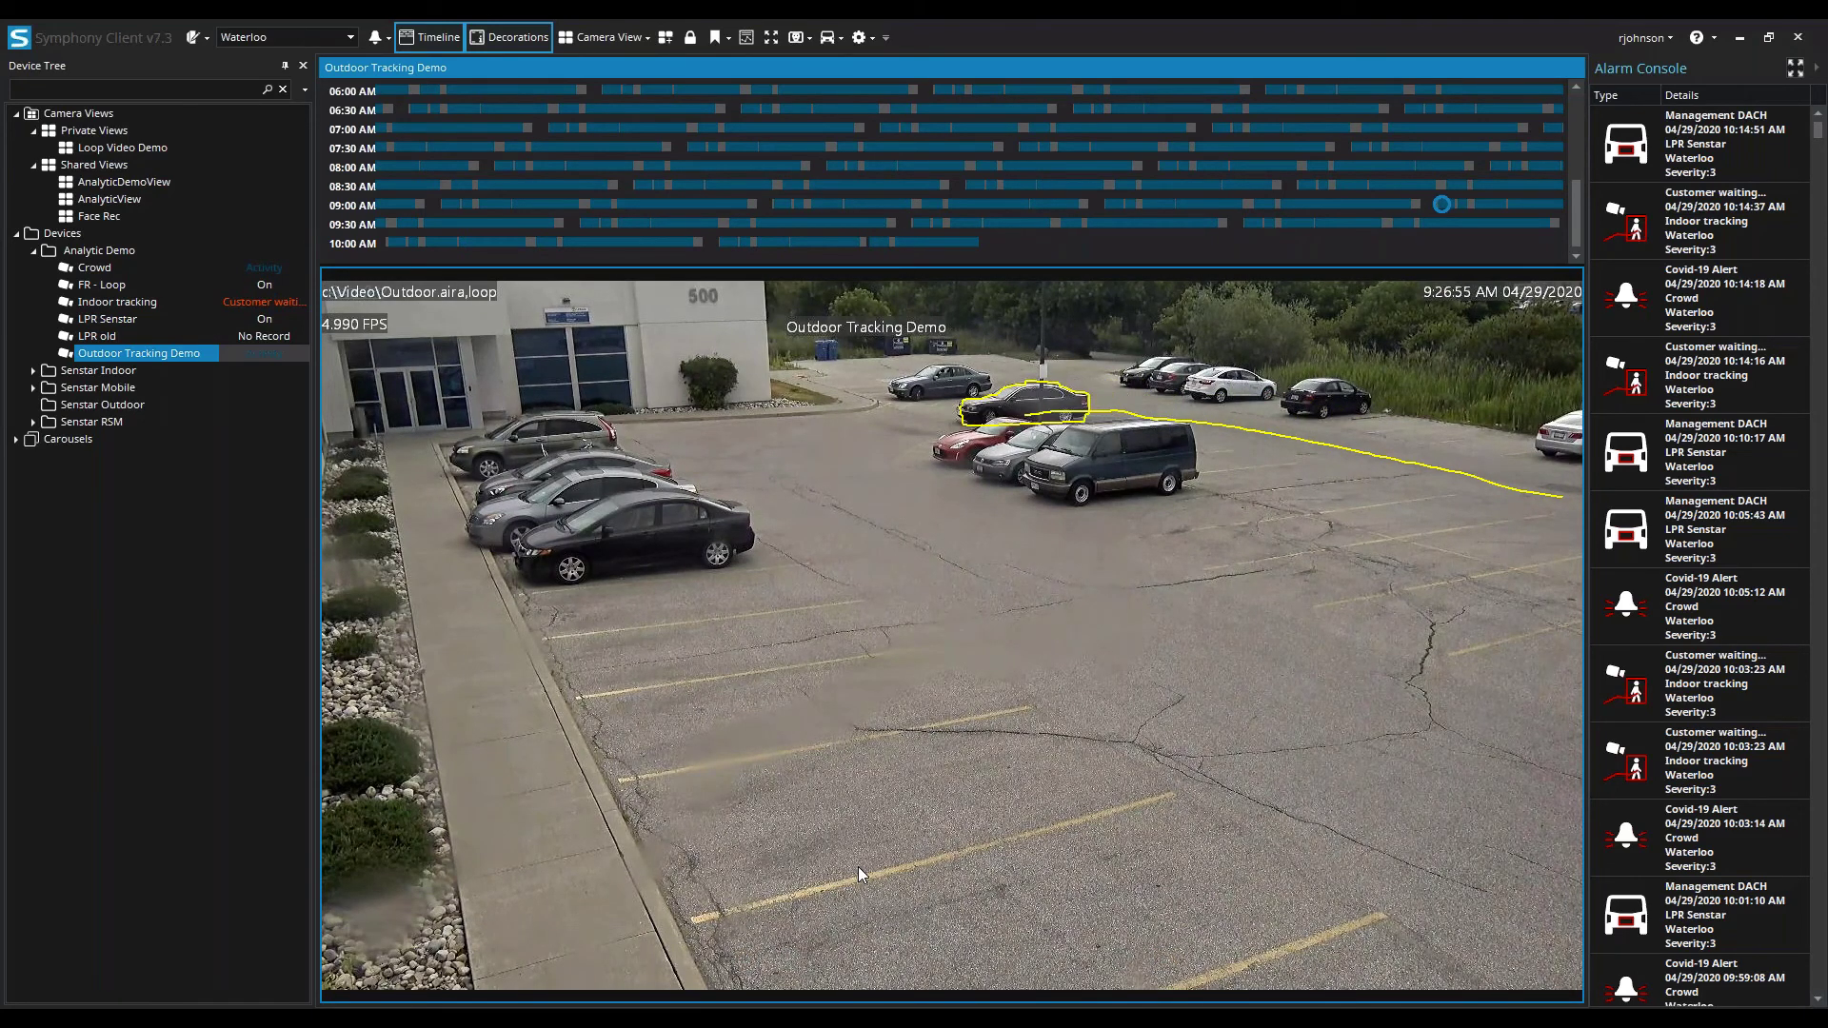
{"action": "mouse_move", "coordinate": [911, 948]}
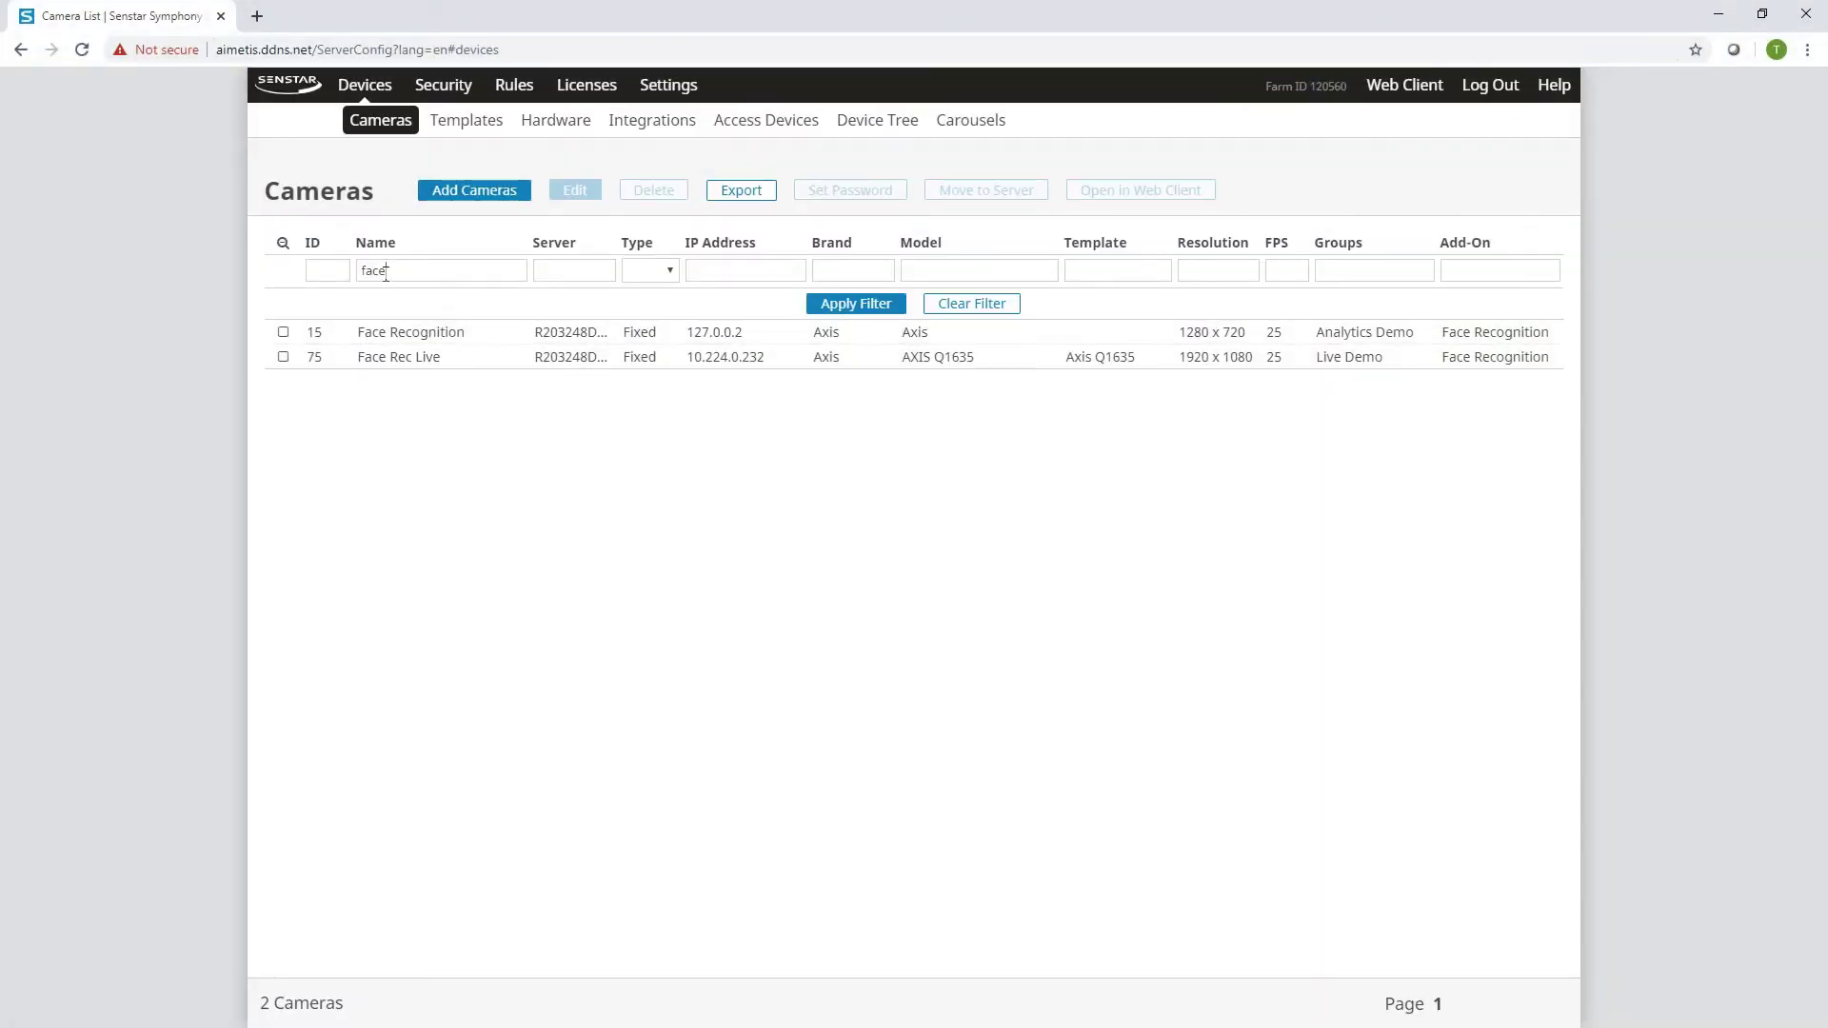
Step: Filter the server's camera list by the name "crowd" and open the matching camera's settings
{"action": "left_click_drag", "start_coordinate": [386, 271], "coordinate": [354, 276]}
{"action": "type", "text": "crowd"}
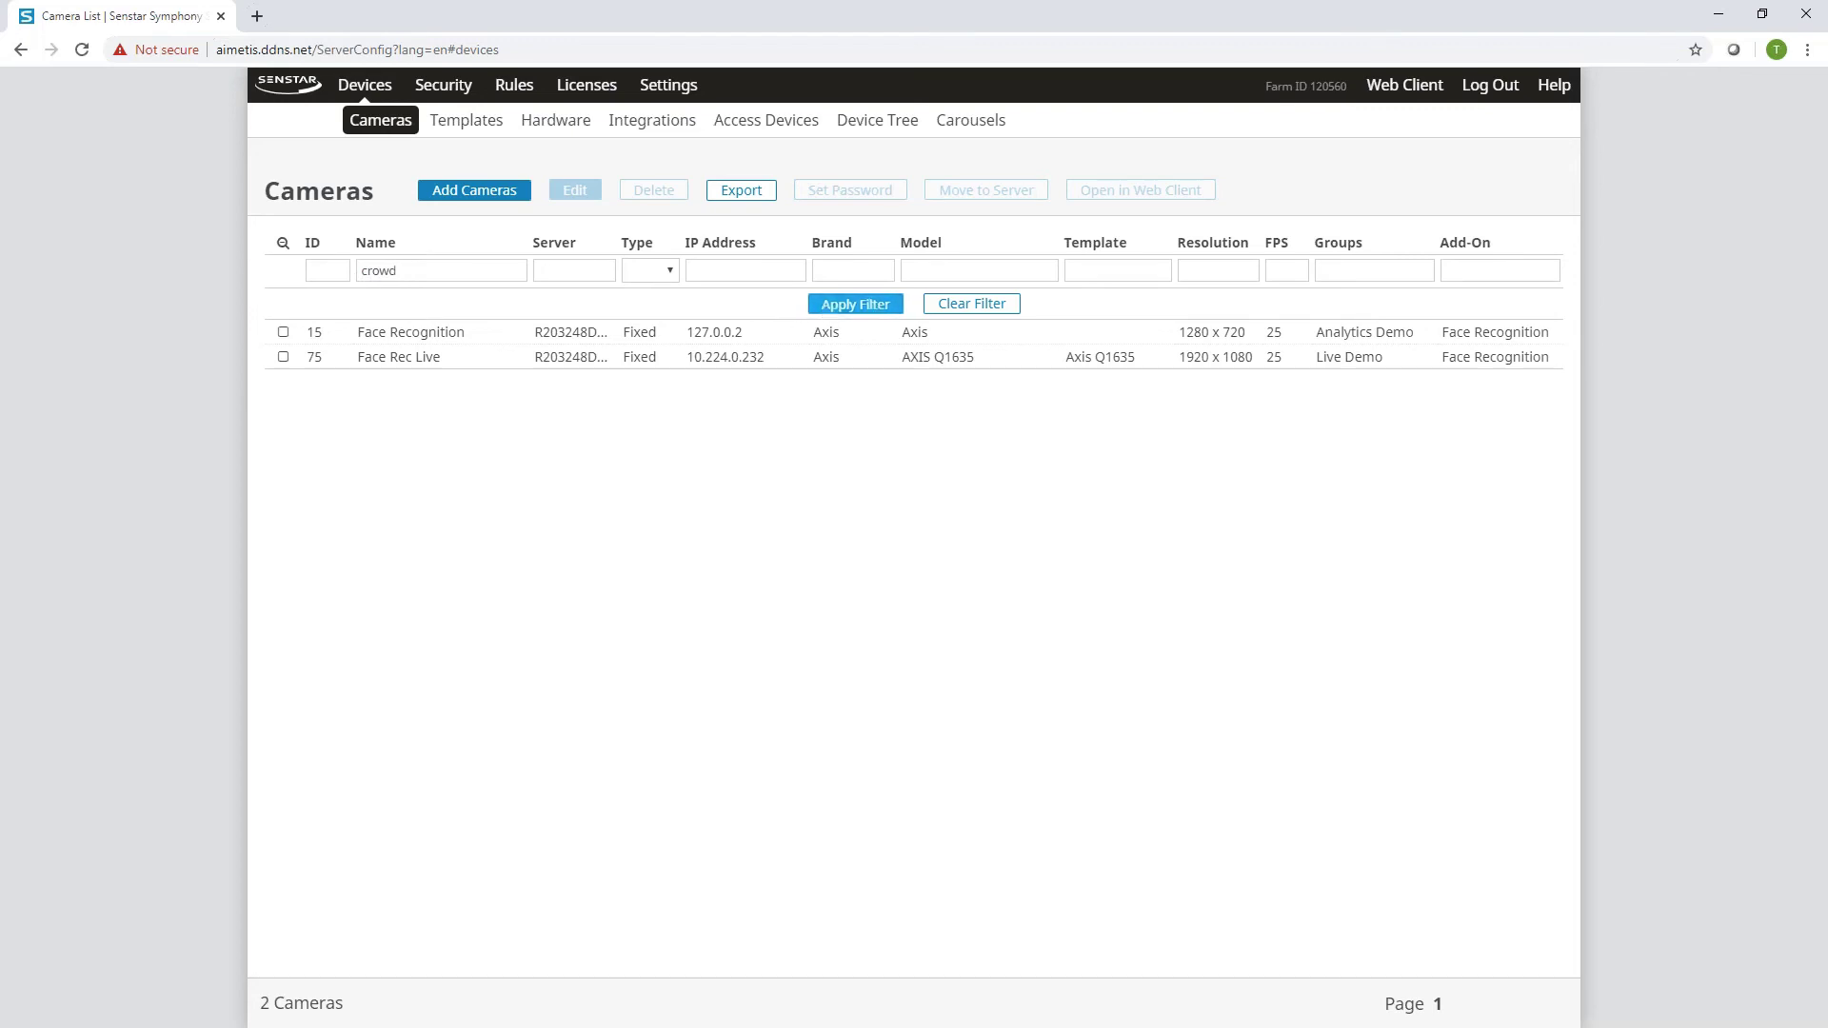
{"action": "left_click", "coordinate": [826, 304]}
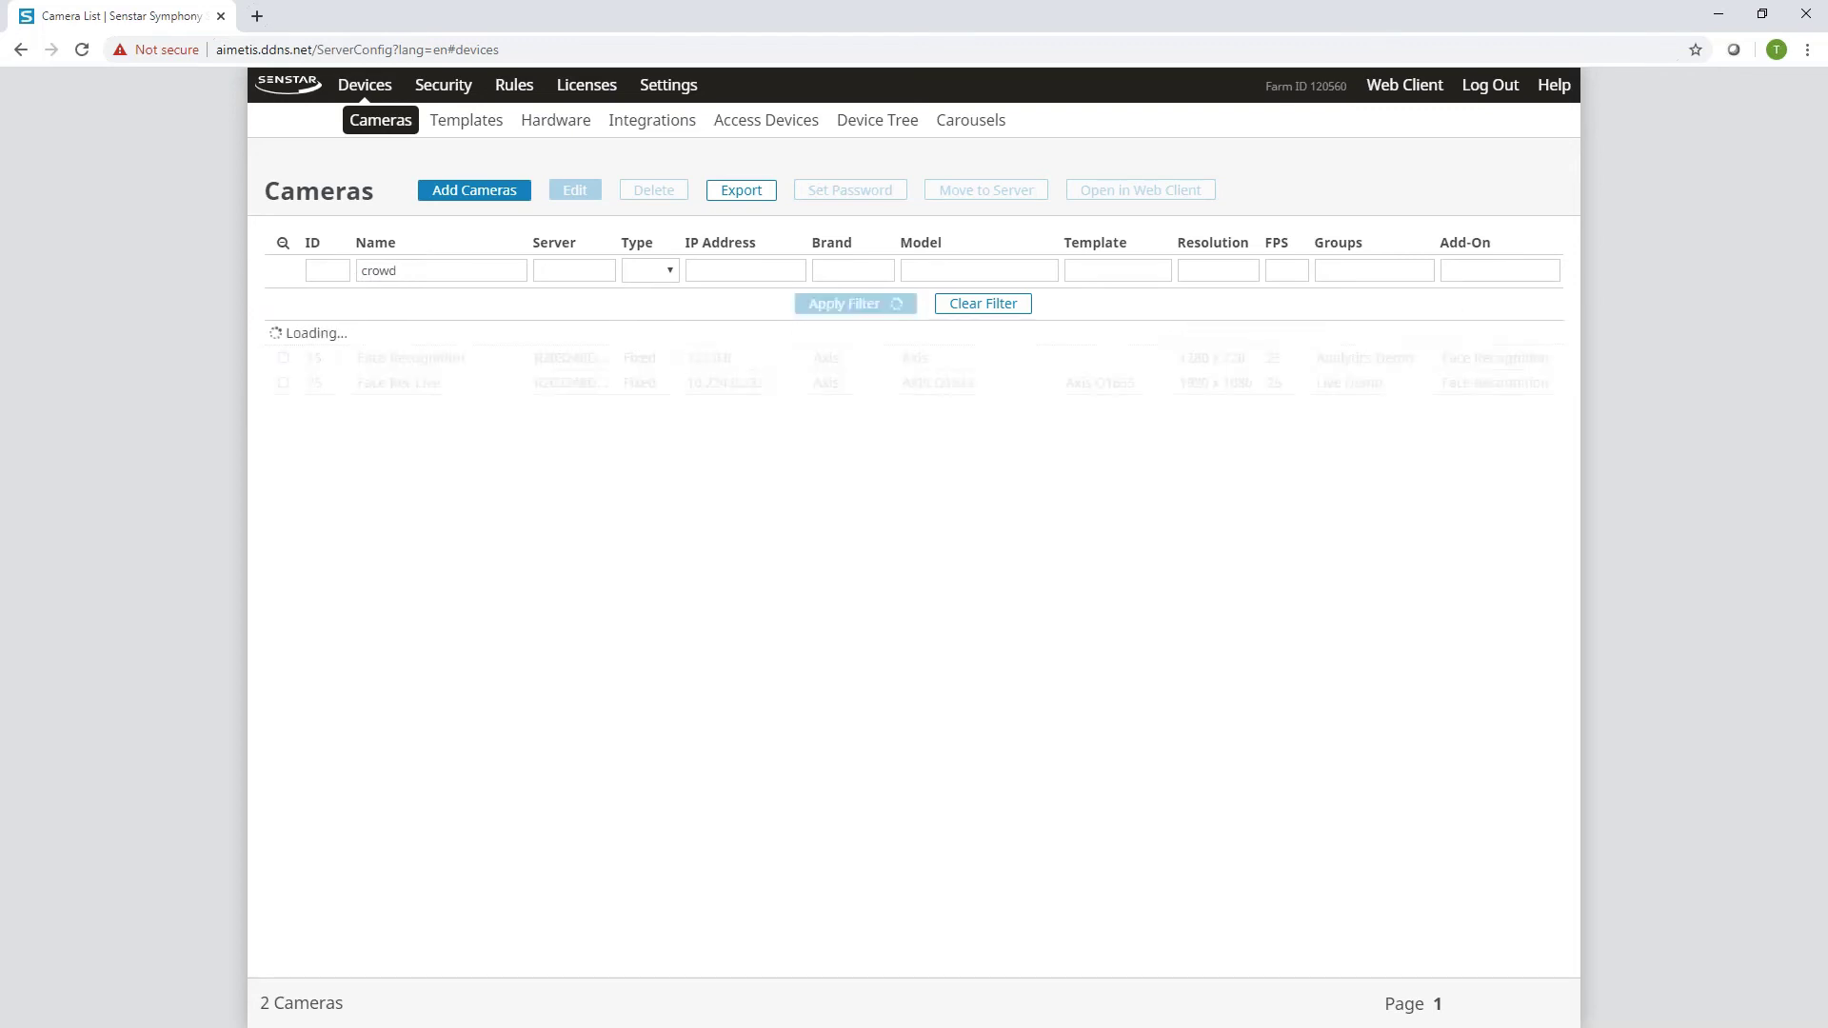
{"action": "double_click", "coordinate": [404, 333]}
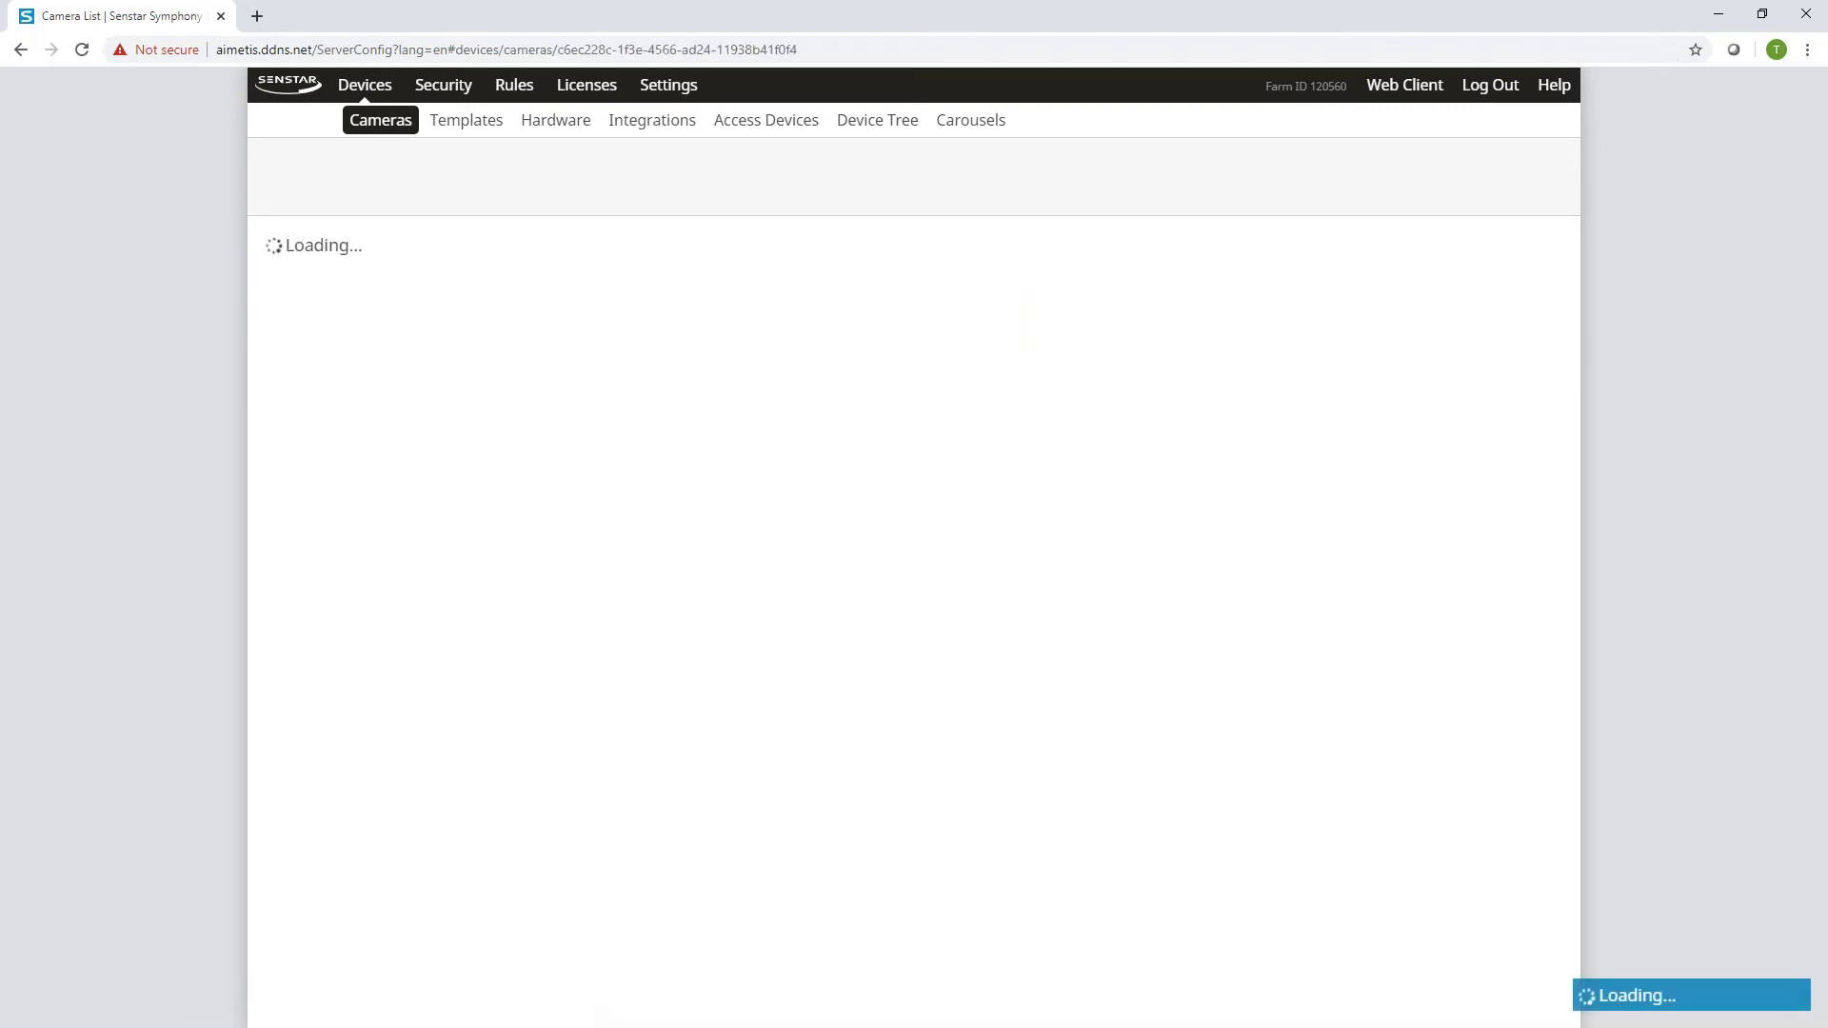
Step: Open the Crowd Detection add-on's configuration on the camera and set its Maximum Capacity to 80 people
{"action": "left_click", "coordinate": [345, 361]}
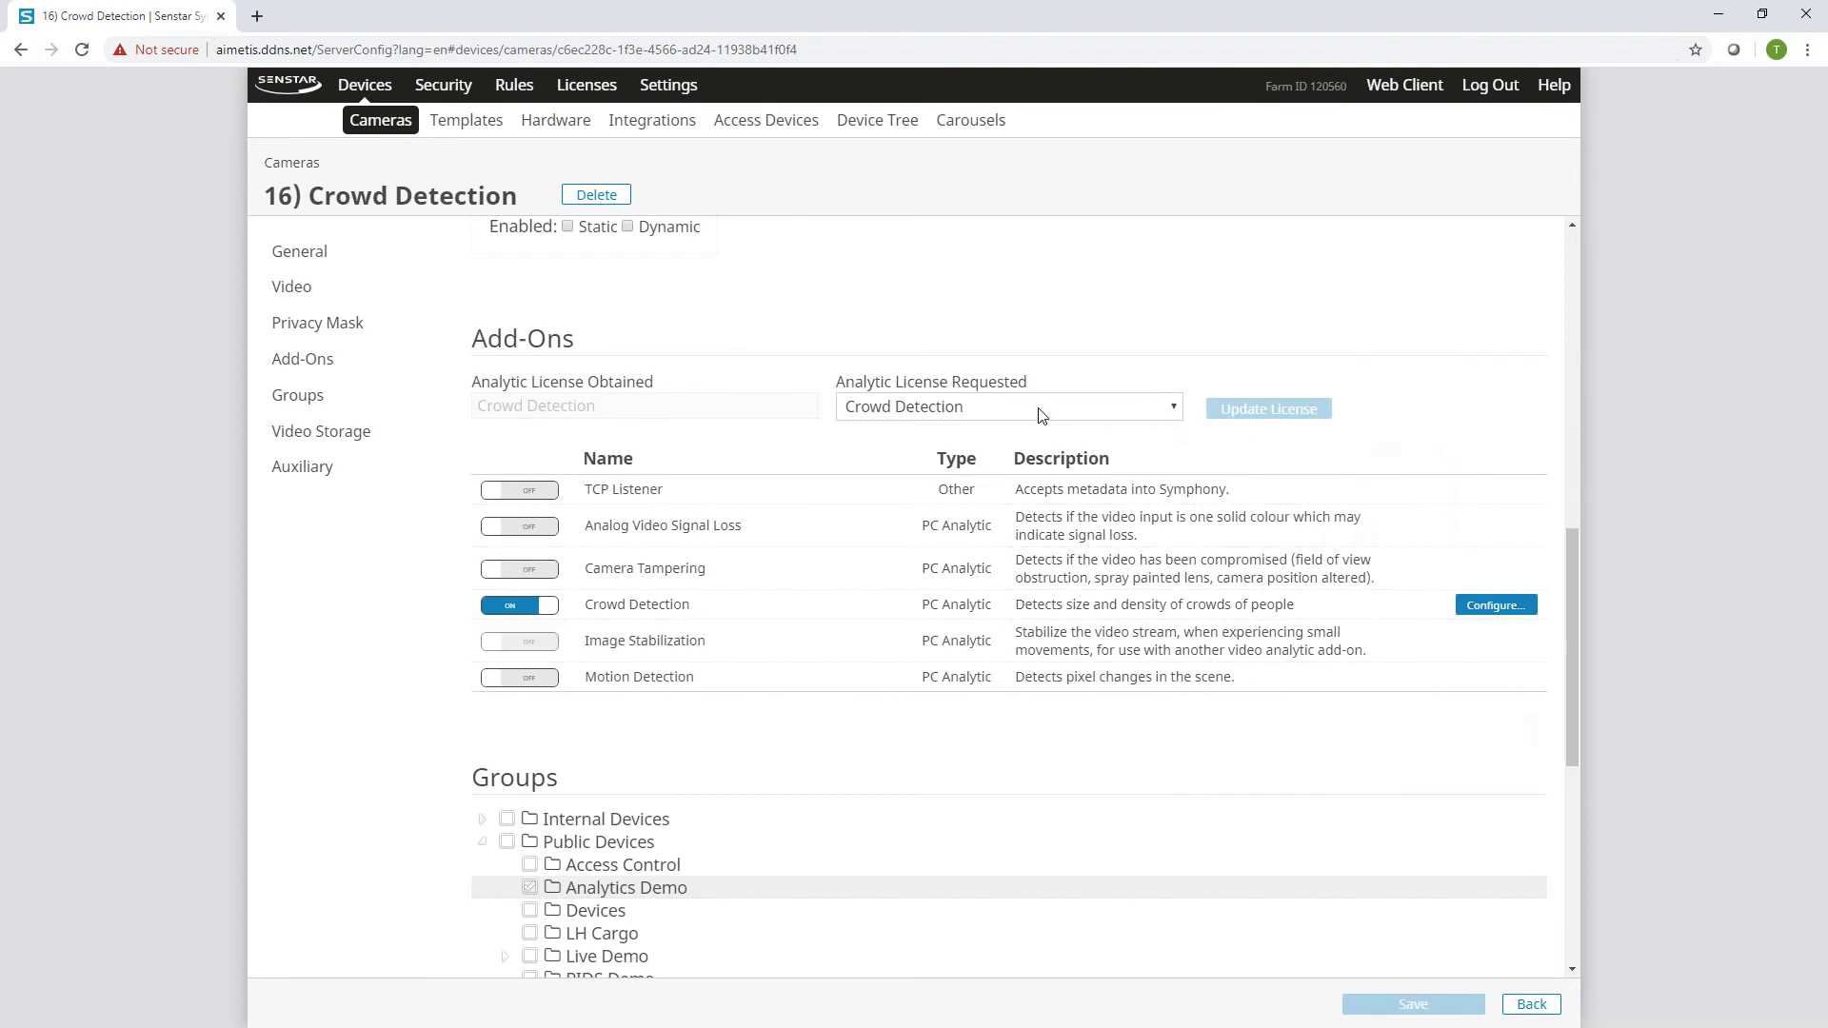
{"action": "left_click", "coordinate": [1496, 605]}
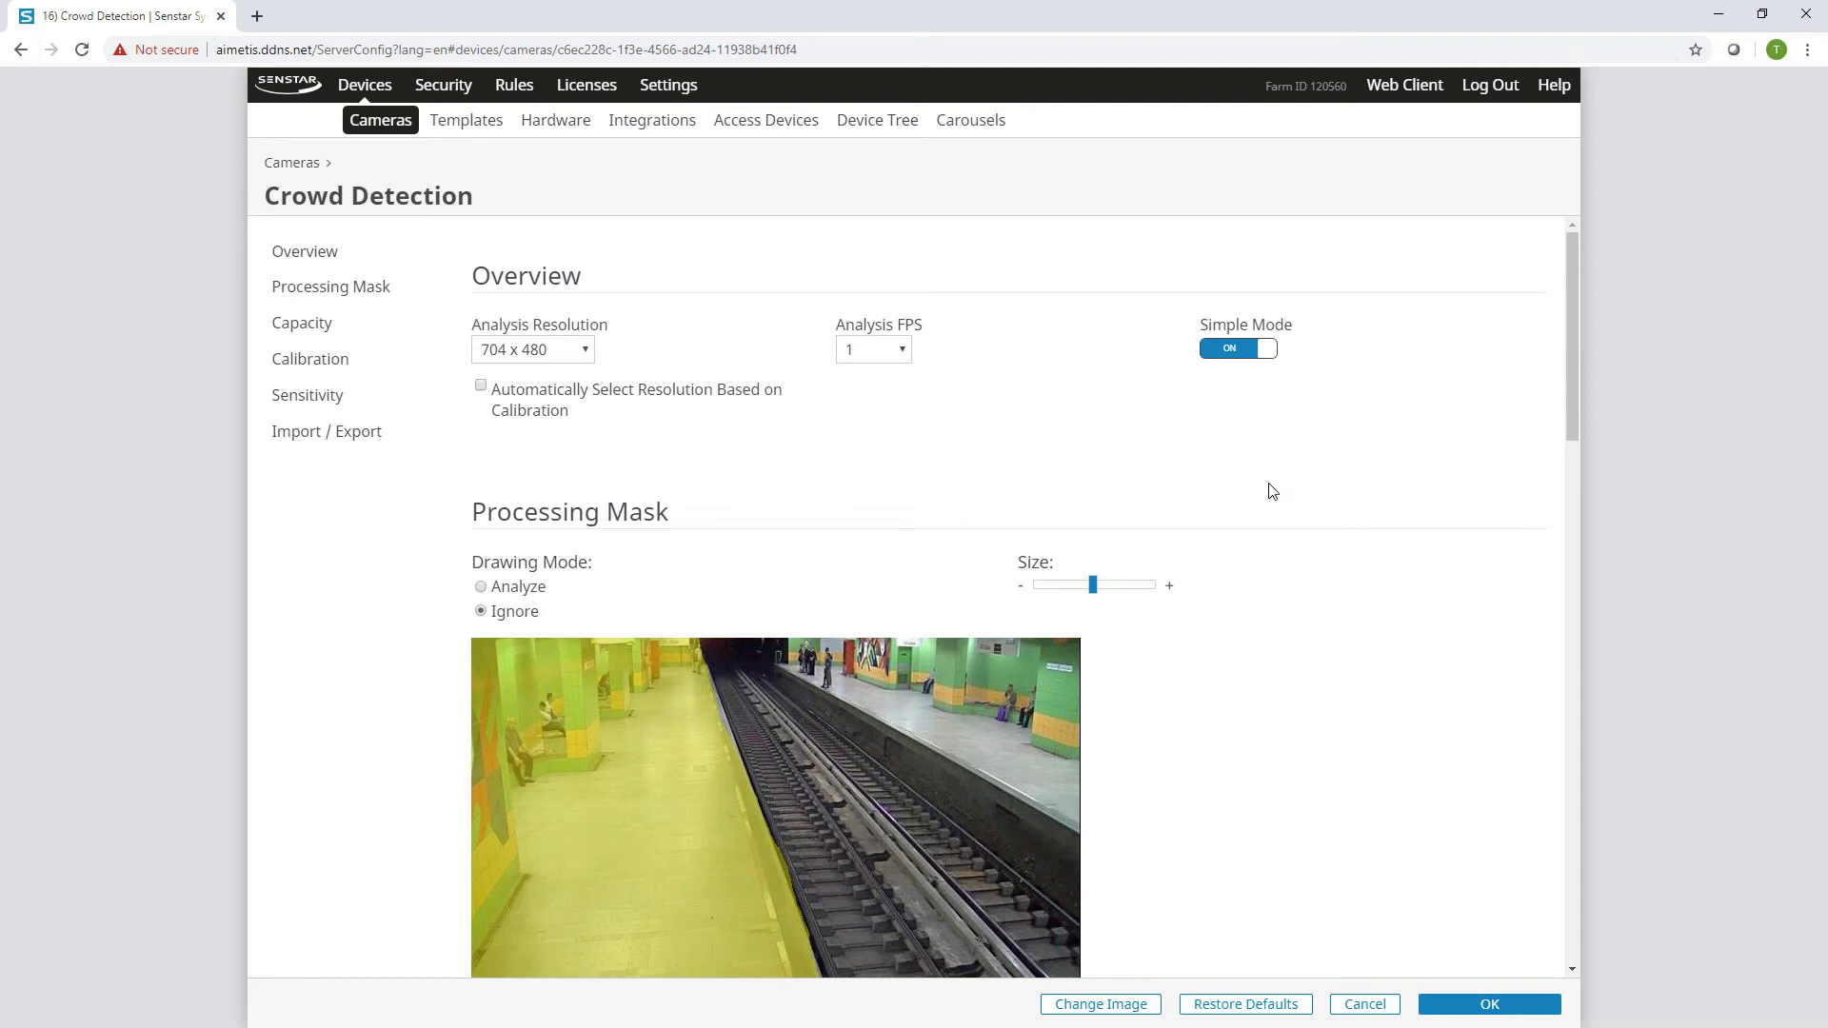
{"action": "scroll", "coordinate": [1278, 494], "scroll_direction": "down", "scroll_amount": 3}
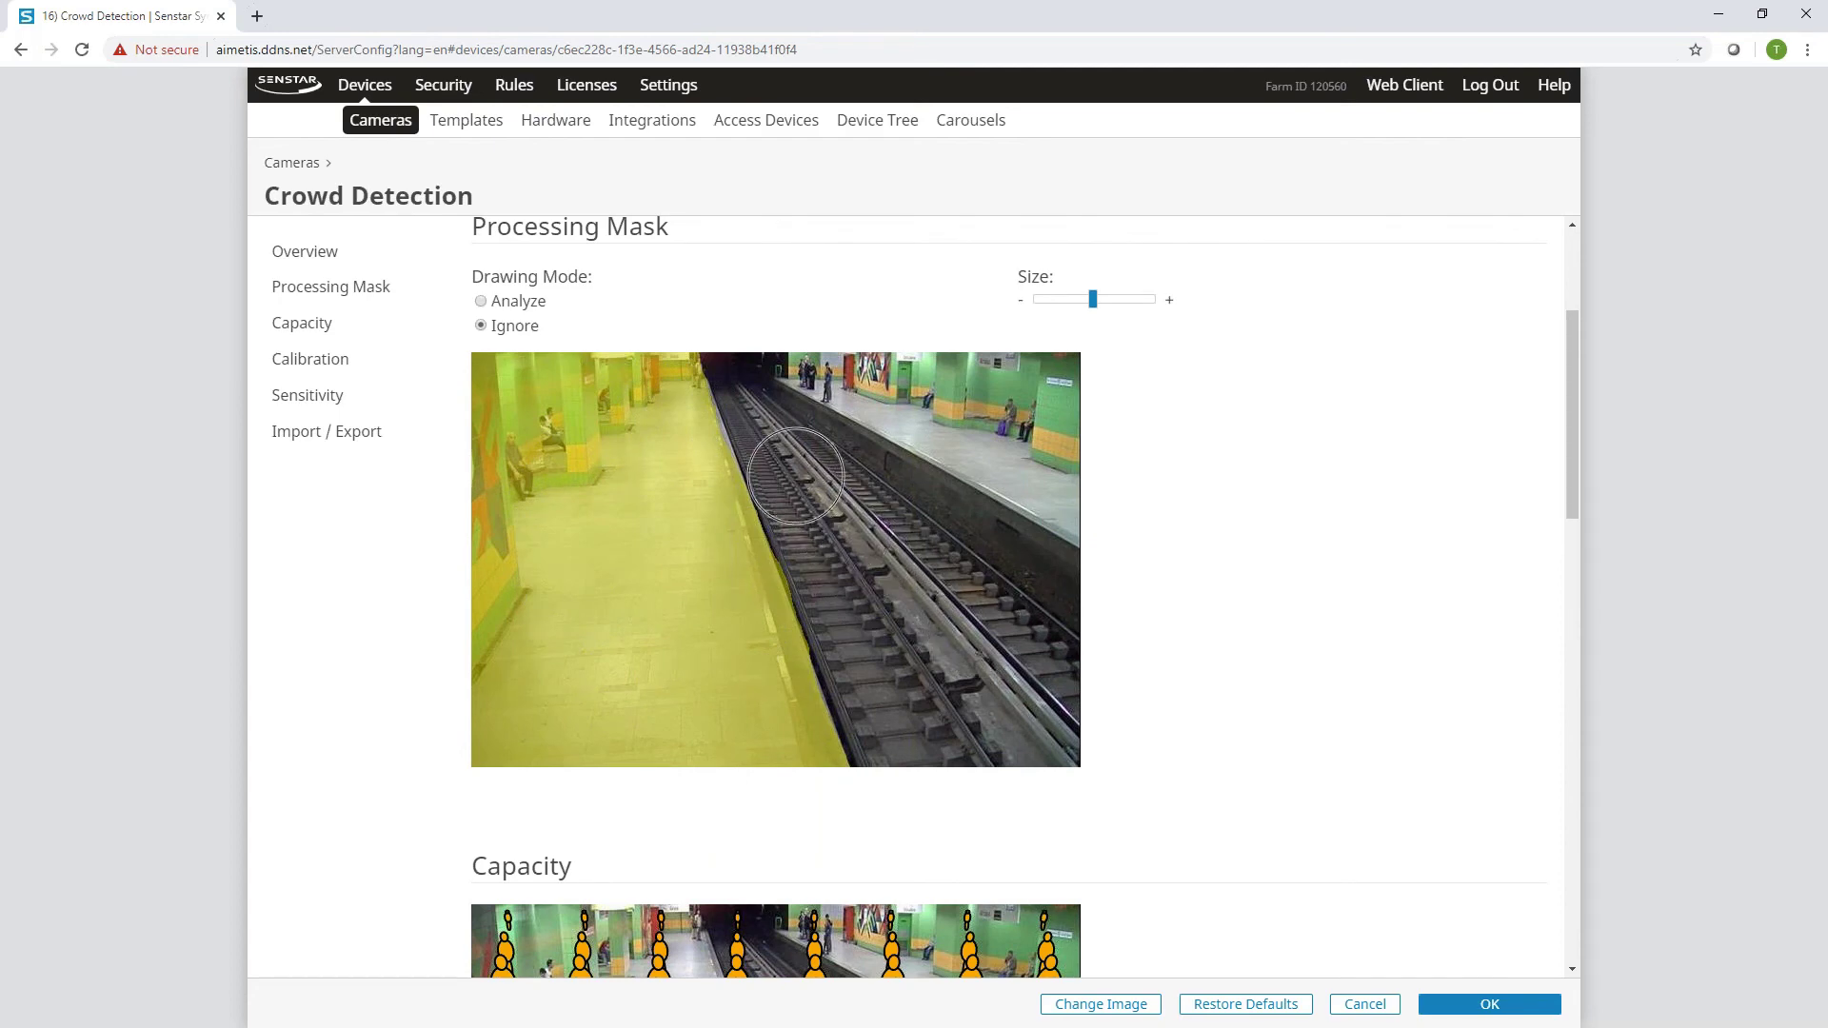
{"action": "scroll", "coordinate": [1261, 588], "scroll_direction": "down", "scroll_amount": 6}
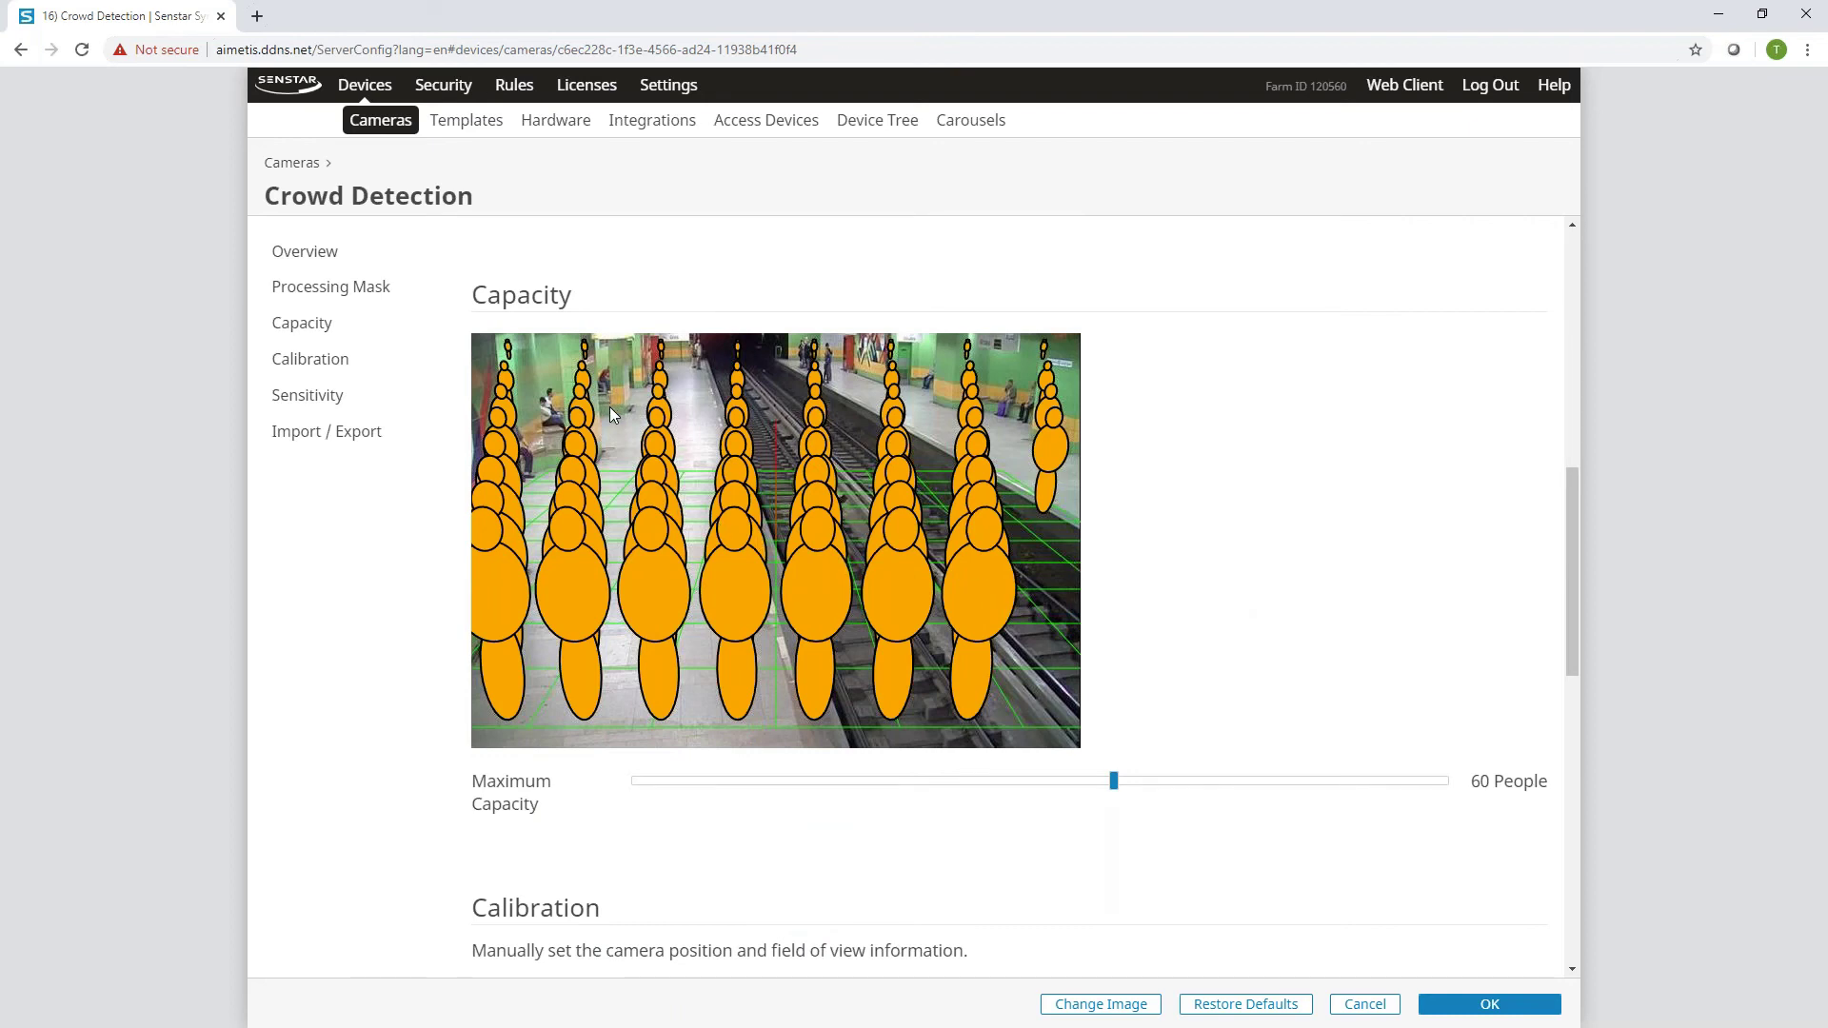
{"action": "left_click_drag", "start_coordinate": [1114, 782], "coordinate": [1278, 781]}
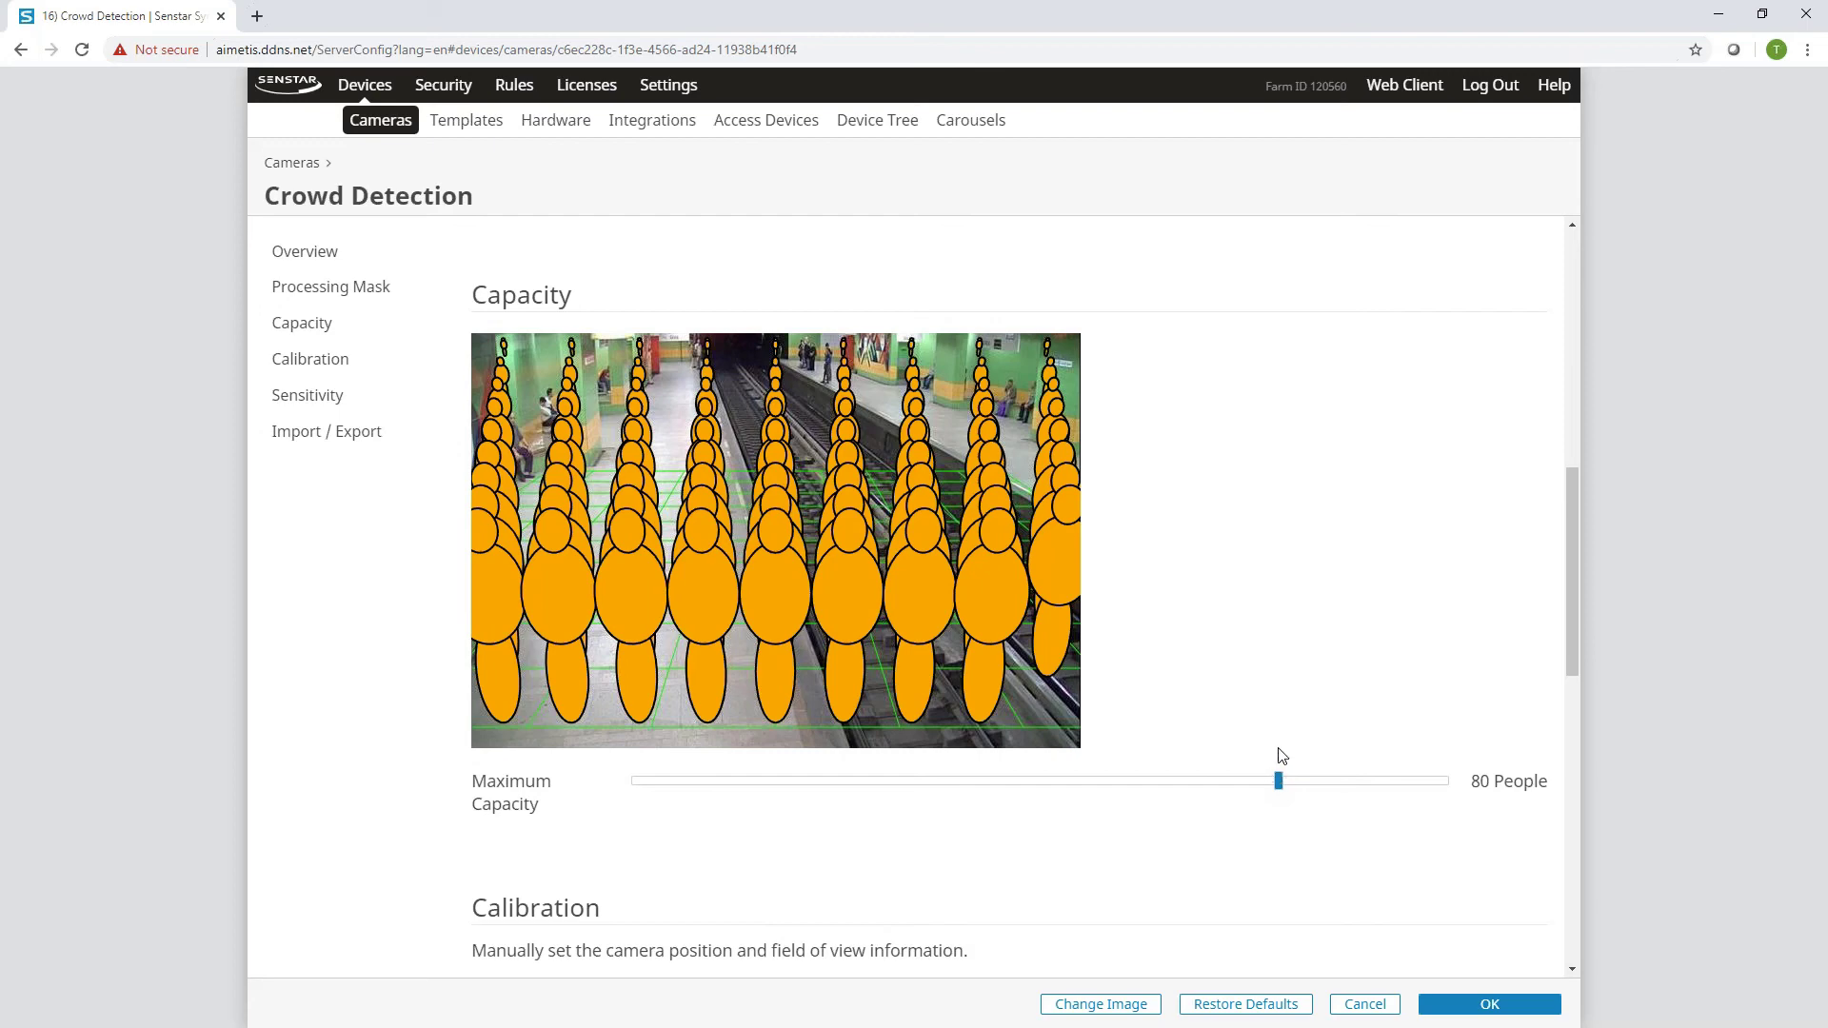
Step: Calibrate the platform view with a second reference person farther back, a camera height of 4.9 m and a distance of 12.4 m
{"action": "scroll", "coordinate": [1414, 903], "scroll_direction": "down", "scroll_amount": 6}
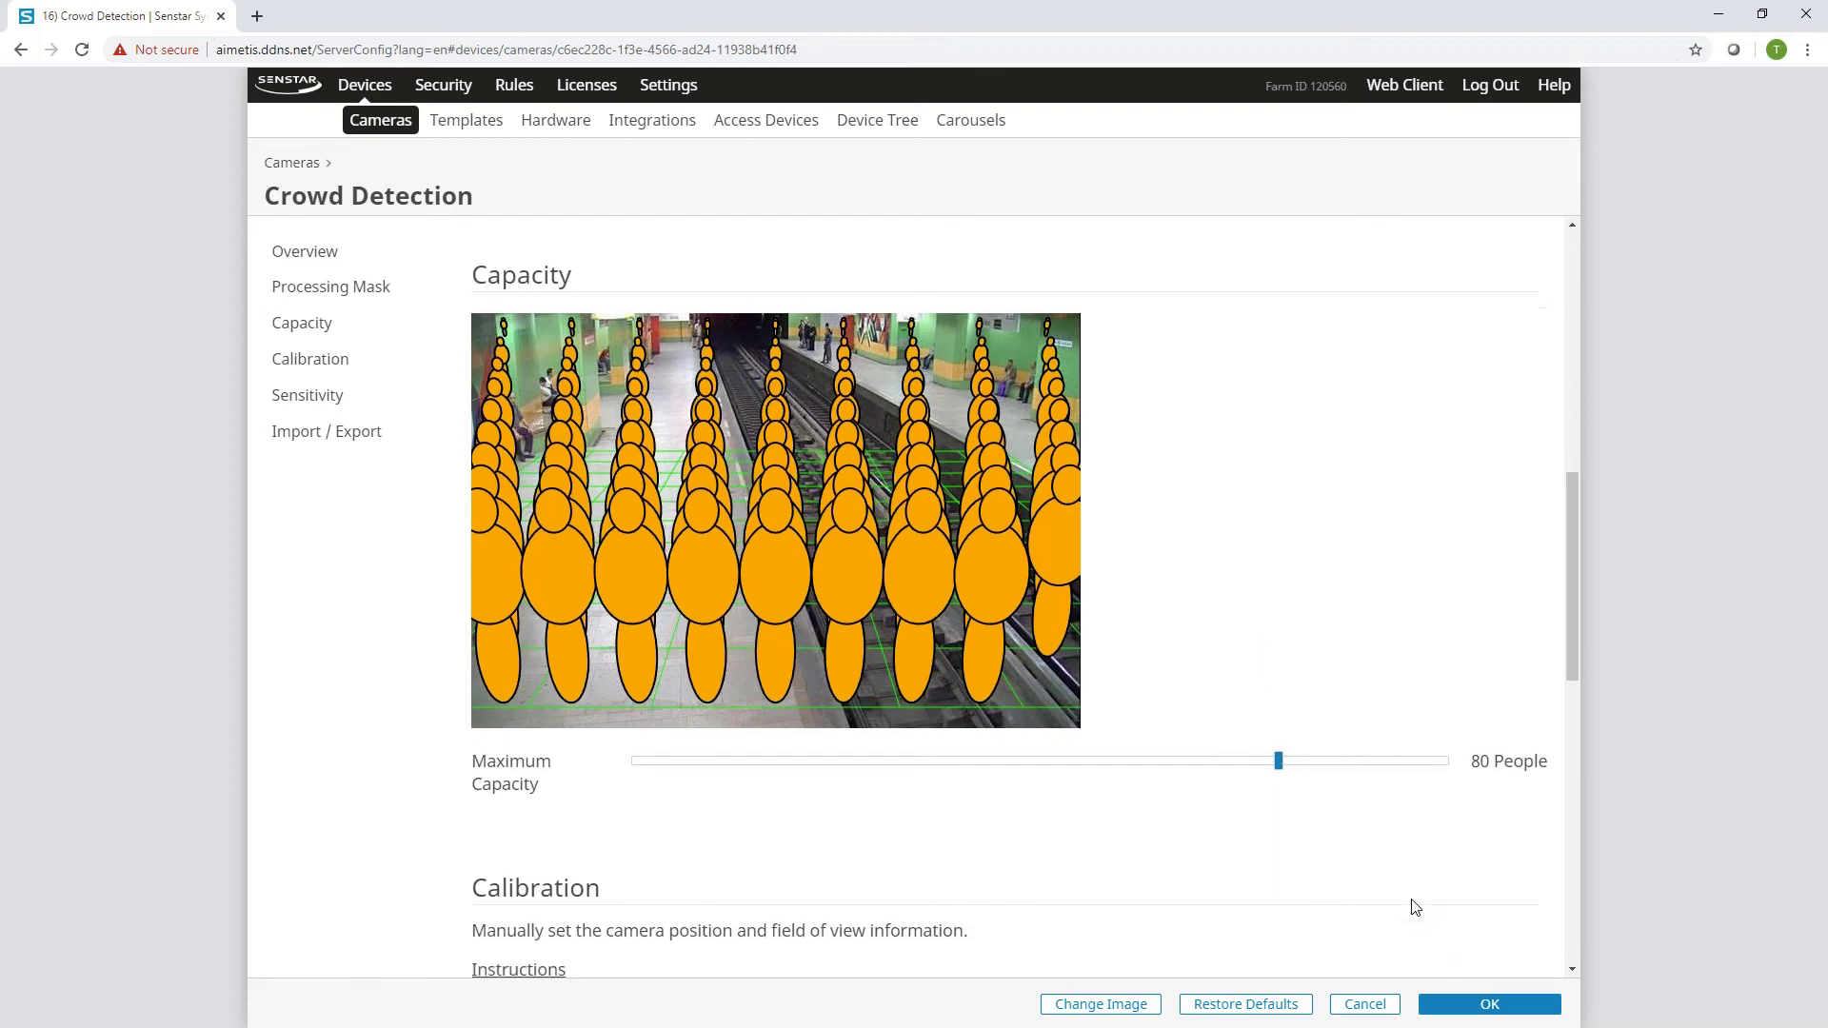
{"action": "scroll", "coordinate": [1410, 906], "scroll_direction": "down", "scroll_amount": 1}
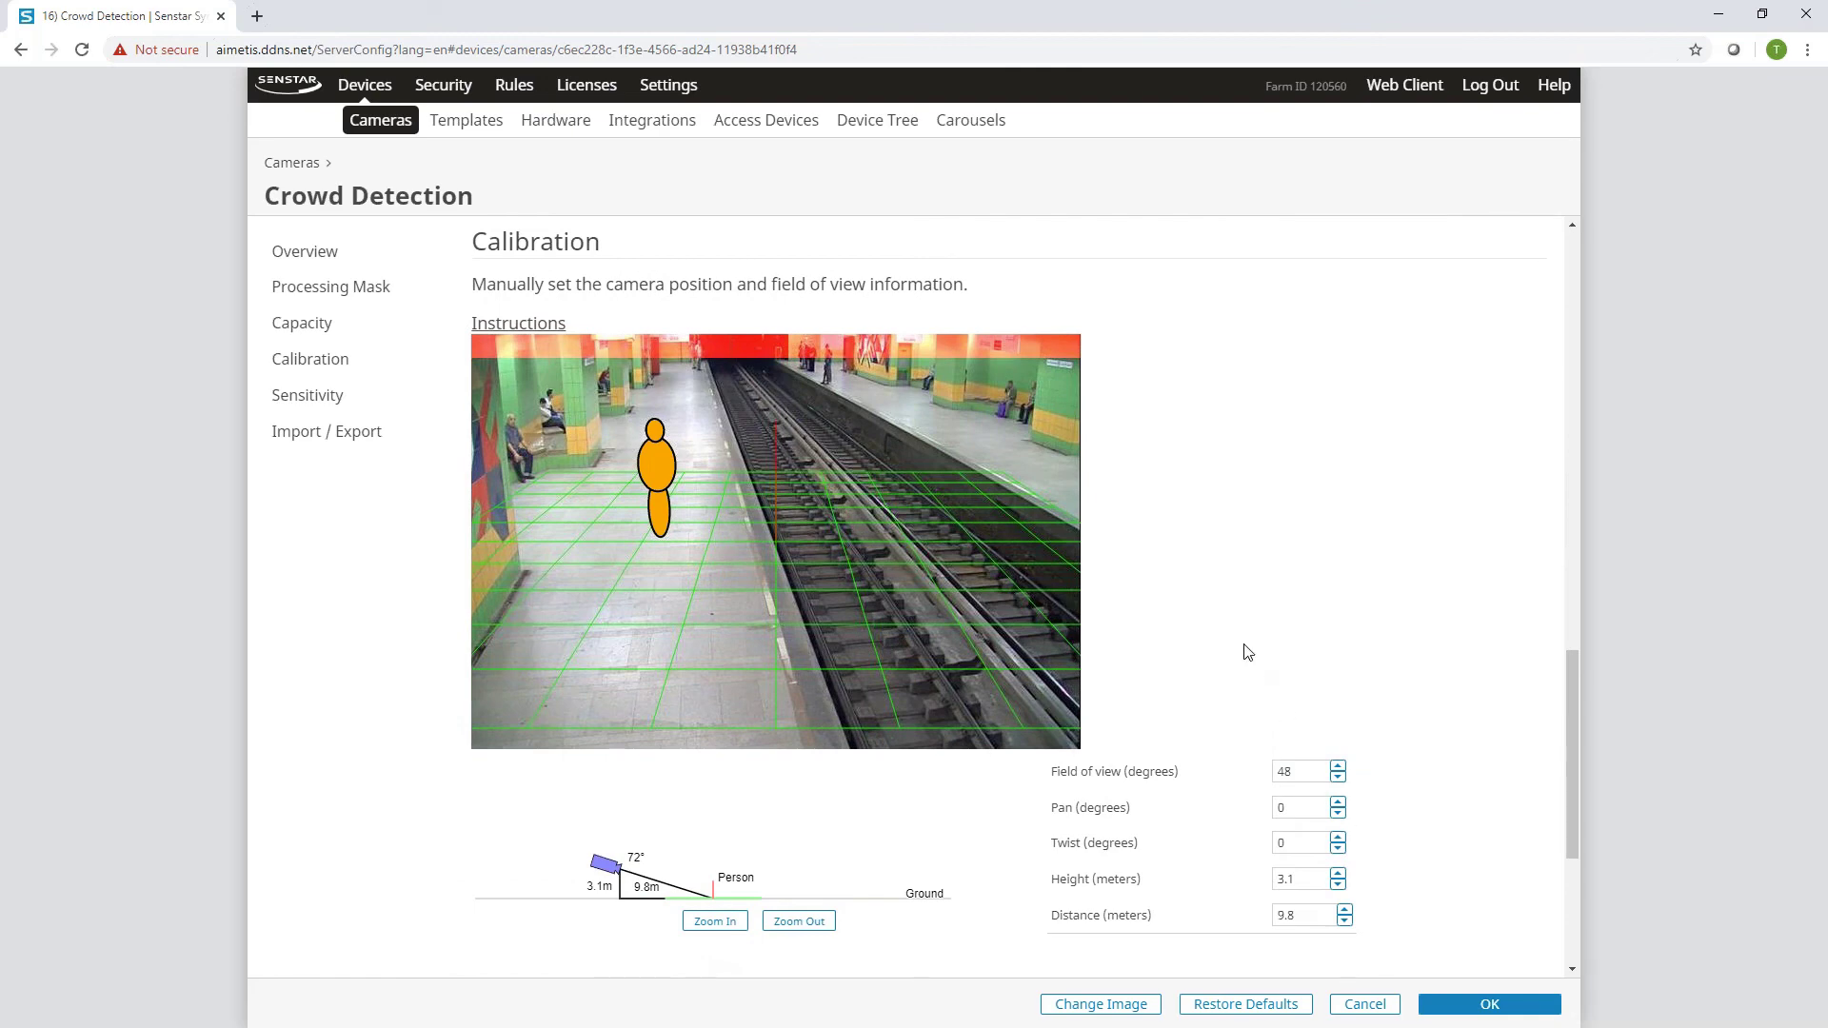
{"action": "mouse_move", "coordinate": [619, 871]}
{"action": "left_mouse_down"}
{"action": "mouse_move", "coordinate": [612, 843]}
{"action": "mouse_move", "coordinate": [638, 852]}
{"action": "mouse_move", "coordinate": [635, 876]}
{"action": "left_mouse_up"}
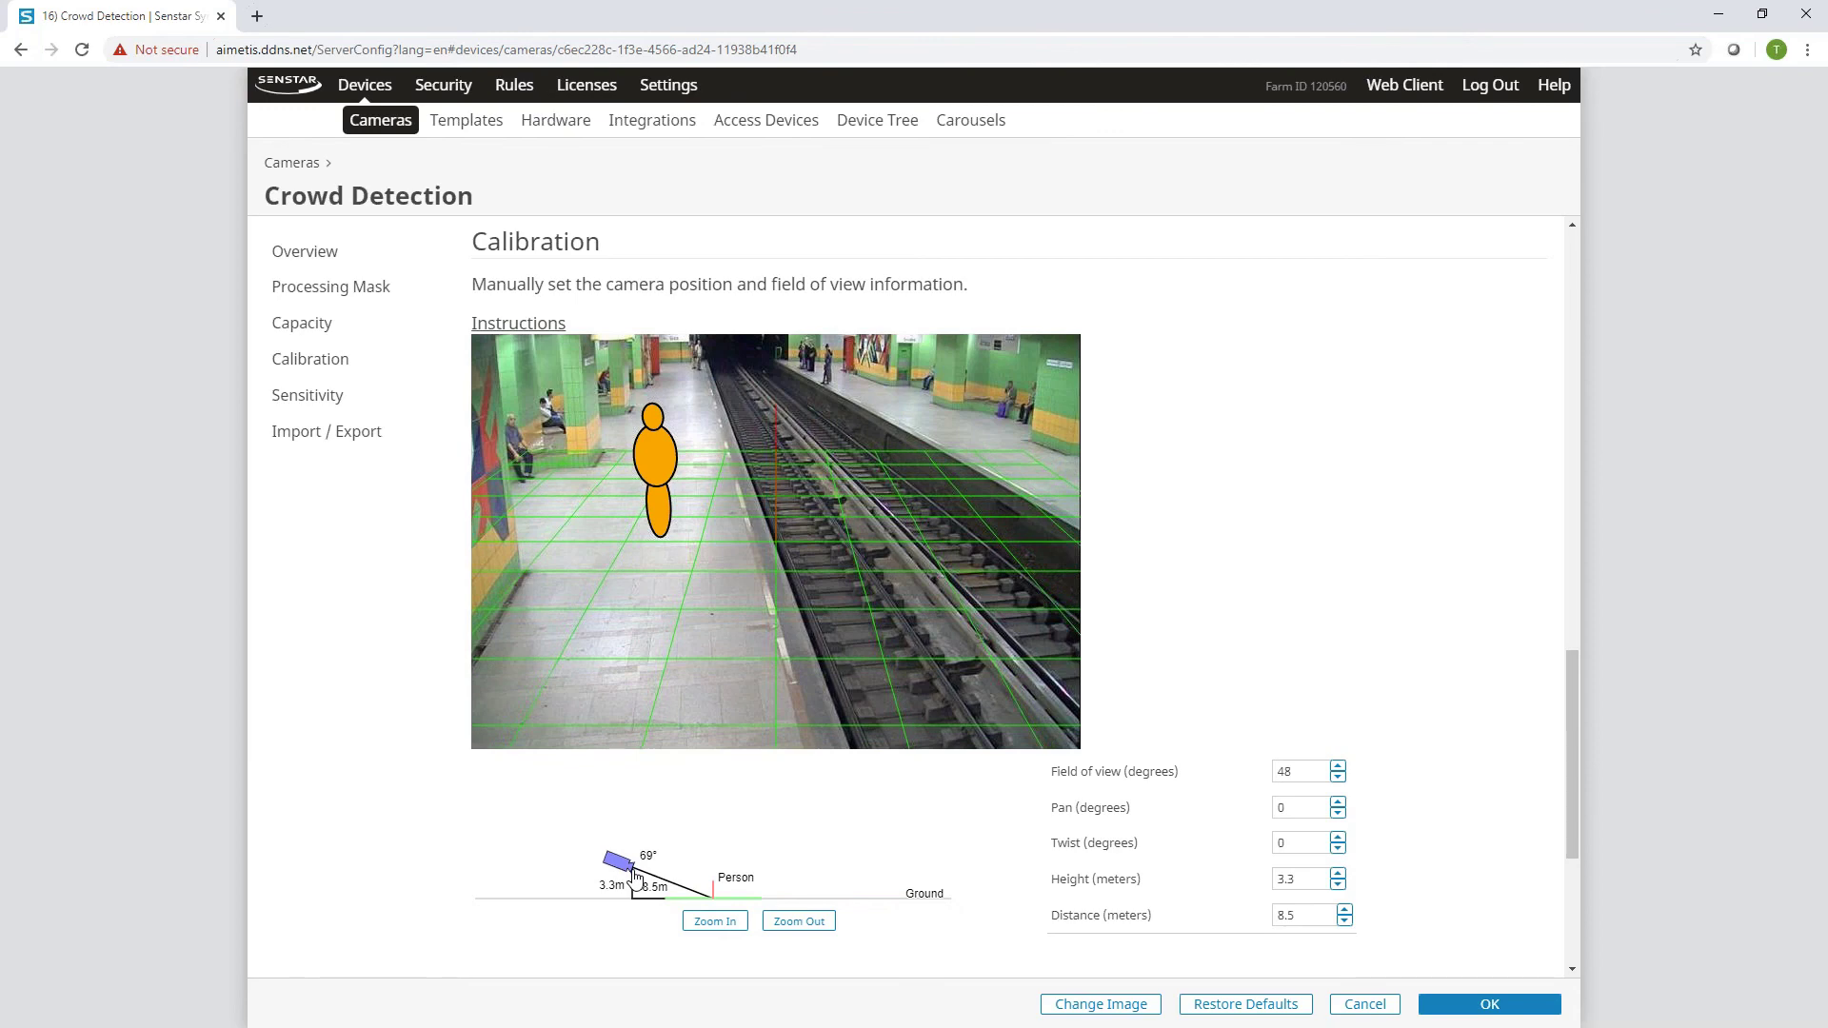
{"action": "left_click_drag", "start_coordinate": [629, 874], "coordinate": [644, 877]}
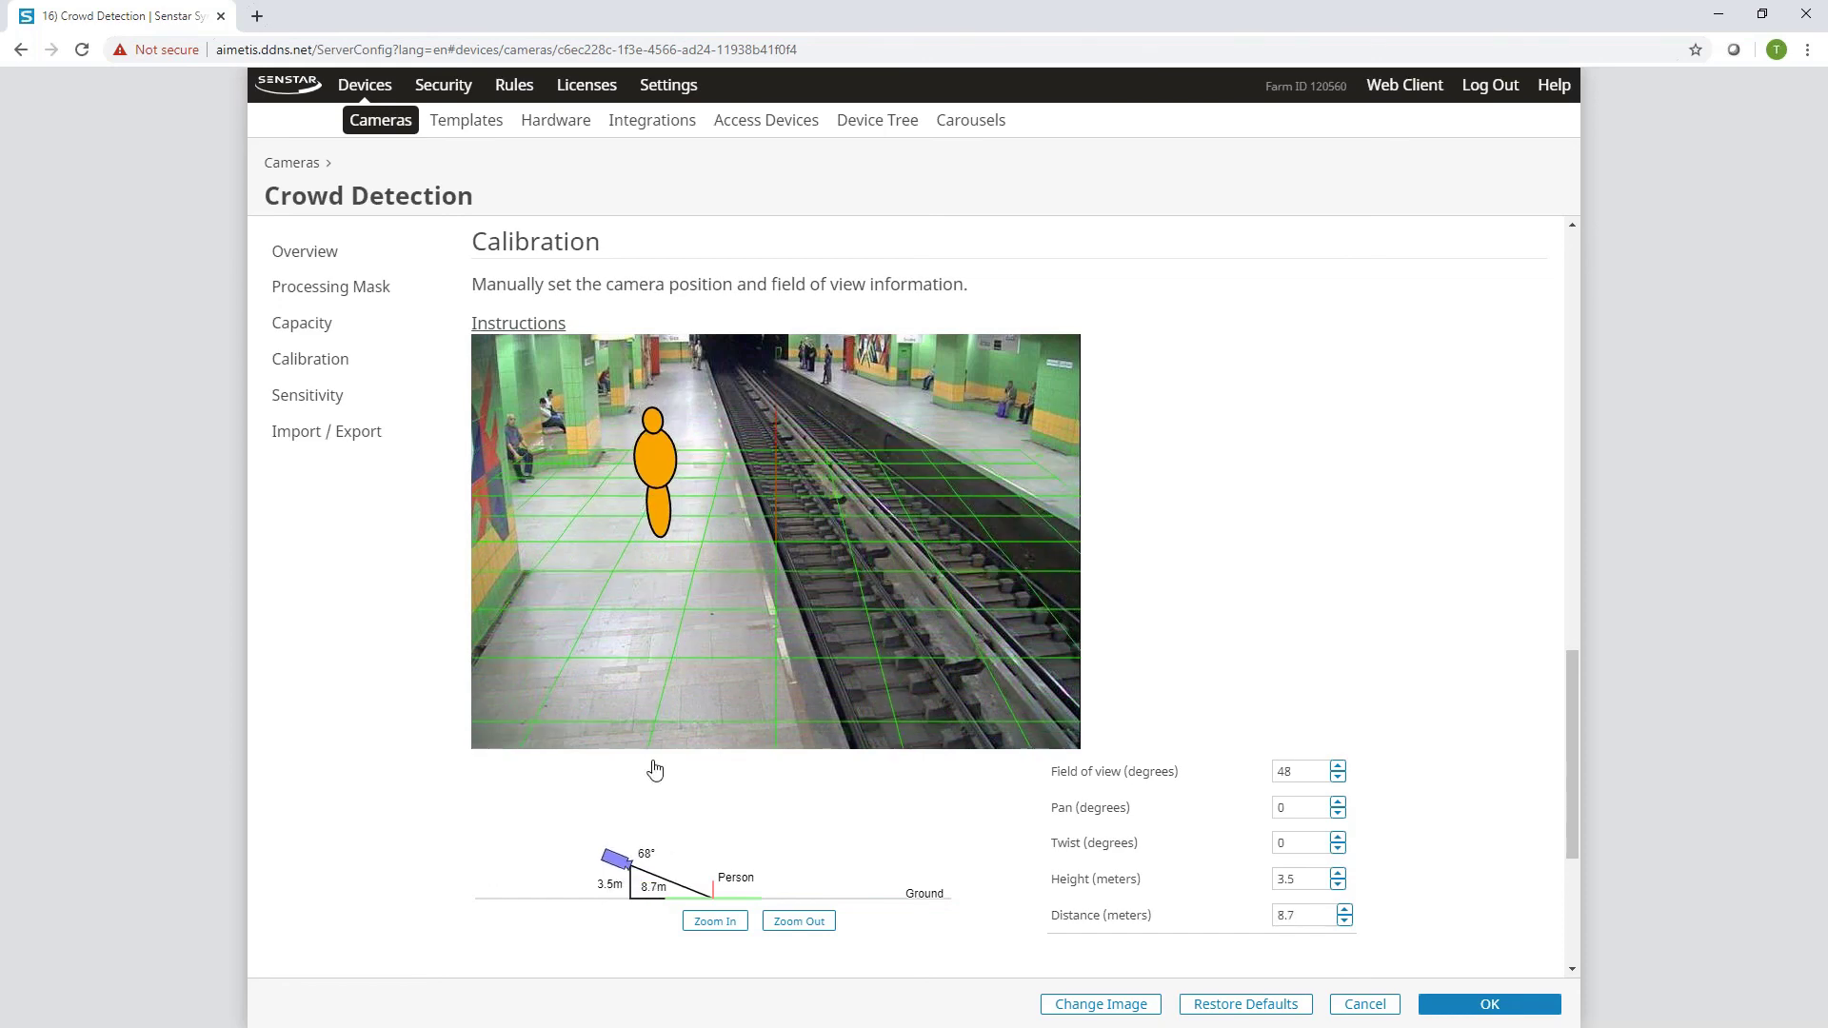
{"action": "right_click", "coordinate": [699, 382]}
{"action": "left_click", "coordinate": [620, 862]}
{"action": "mouse_move", "coordinate": [619, 863]}
{"action": "left_mouse_down"}
{"action": "mouse_move", "coordinate": [600, 839]}
{"action": "mouse_move", "coordinate": [597, 862]}
{"action": "left_mouse_up"}
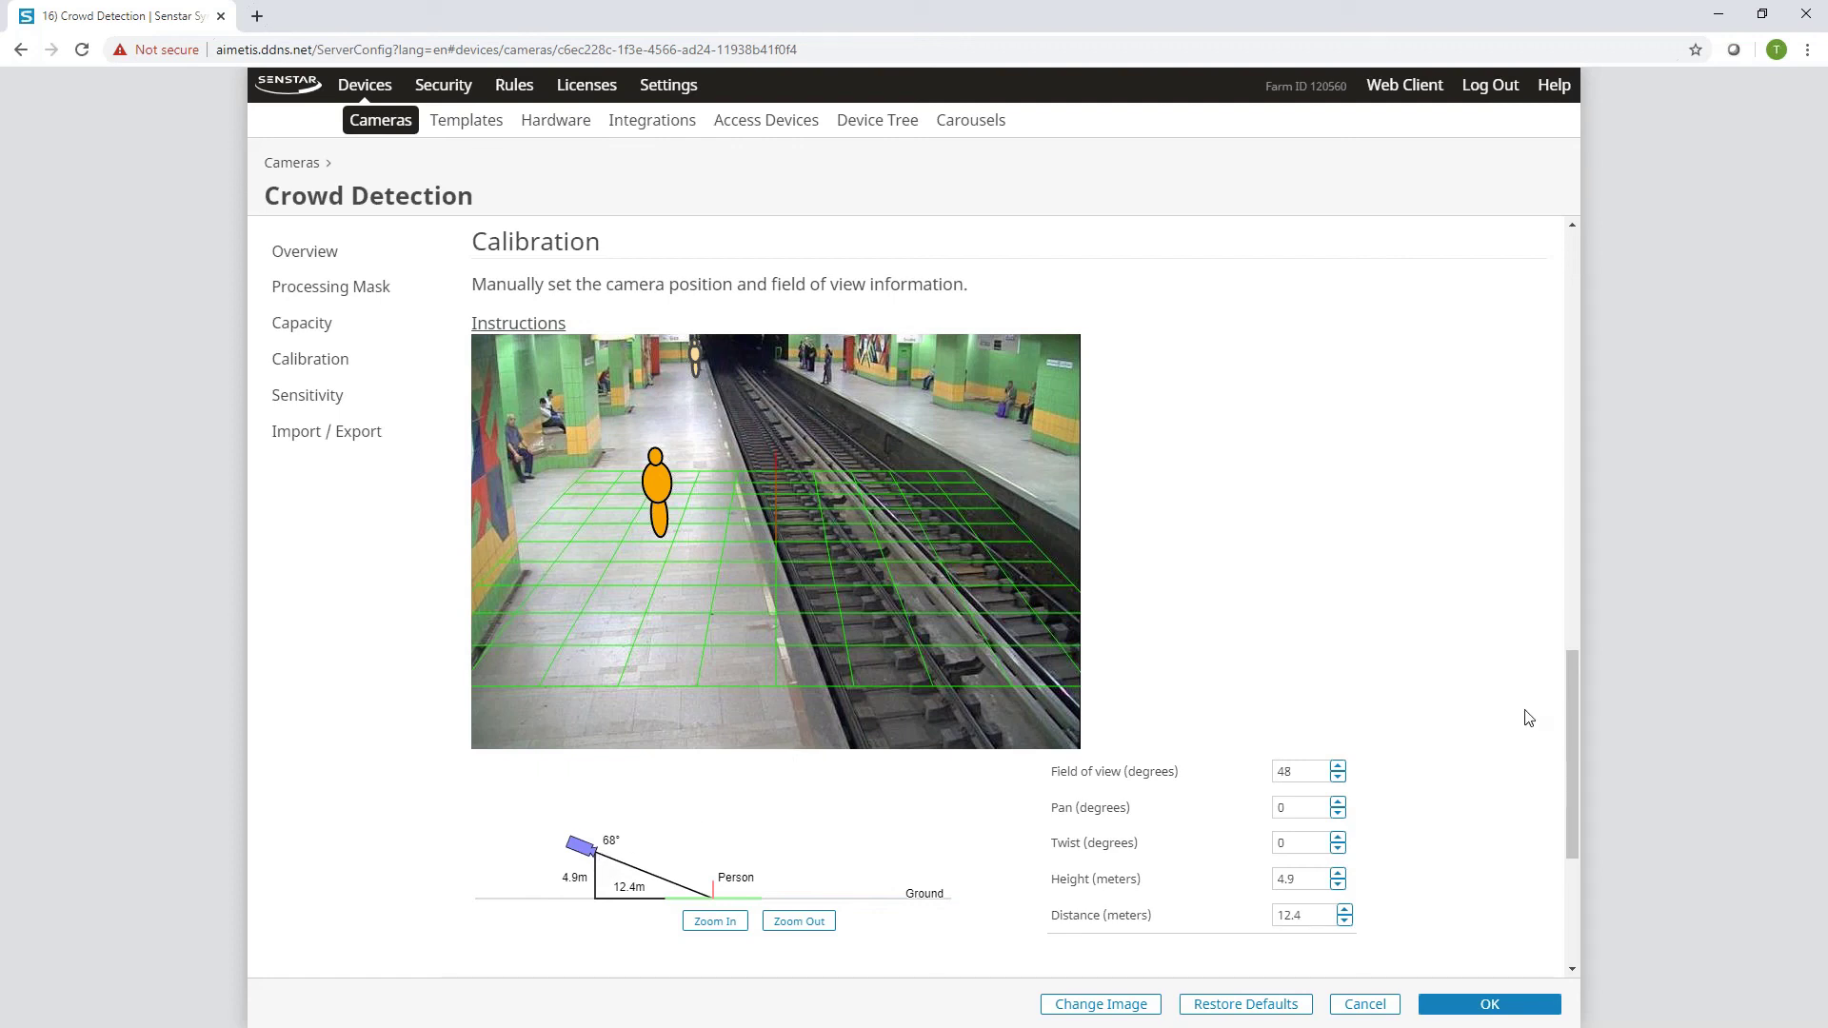
Step: Leave the Crowd Detection configuration without saving, add a new rule and create a new event for it
{"action": "left_click", "coordinate": [526, 95]}
{"action": "left_click", "coordinate": [949, 612]}
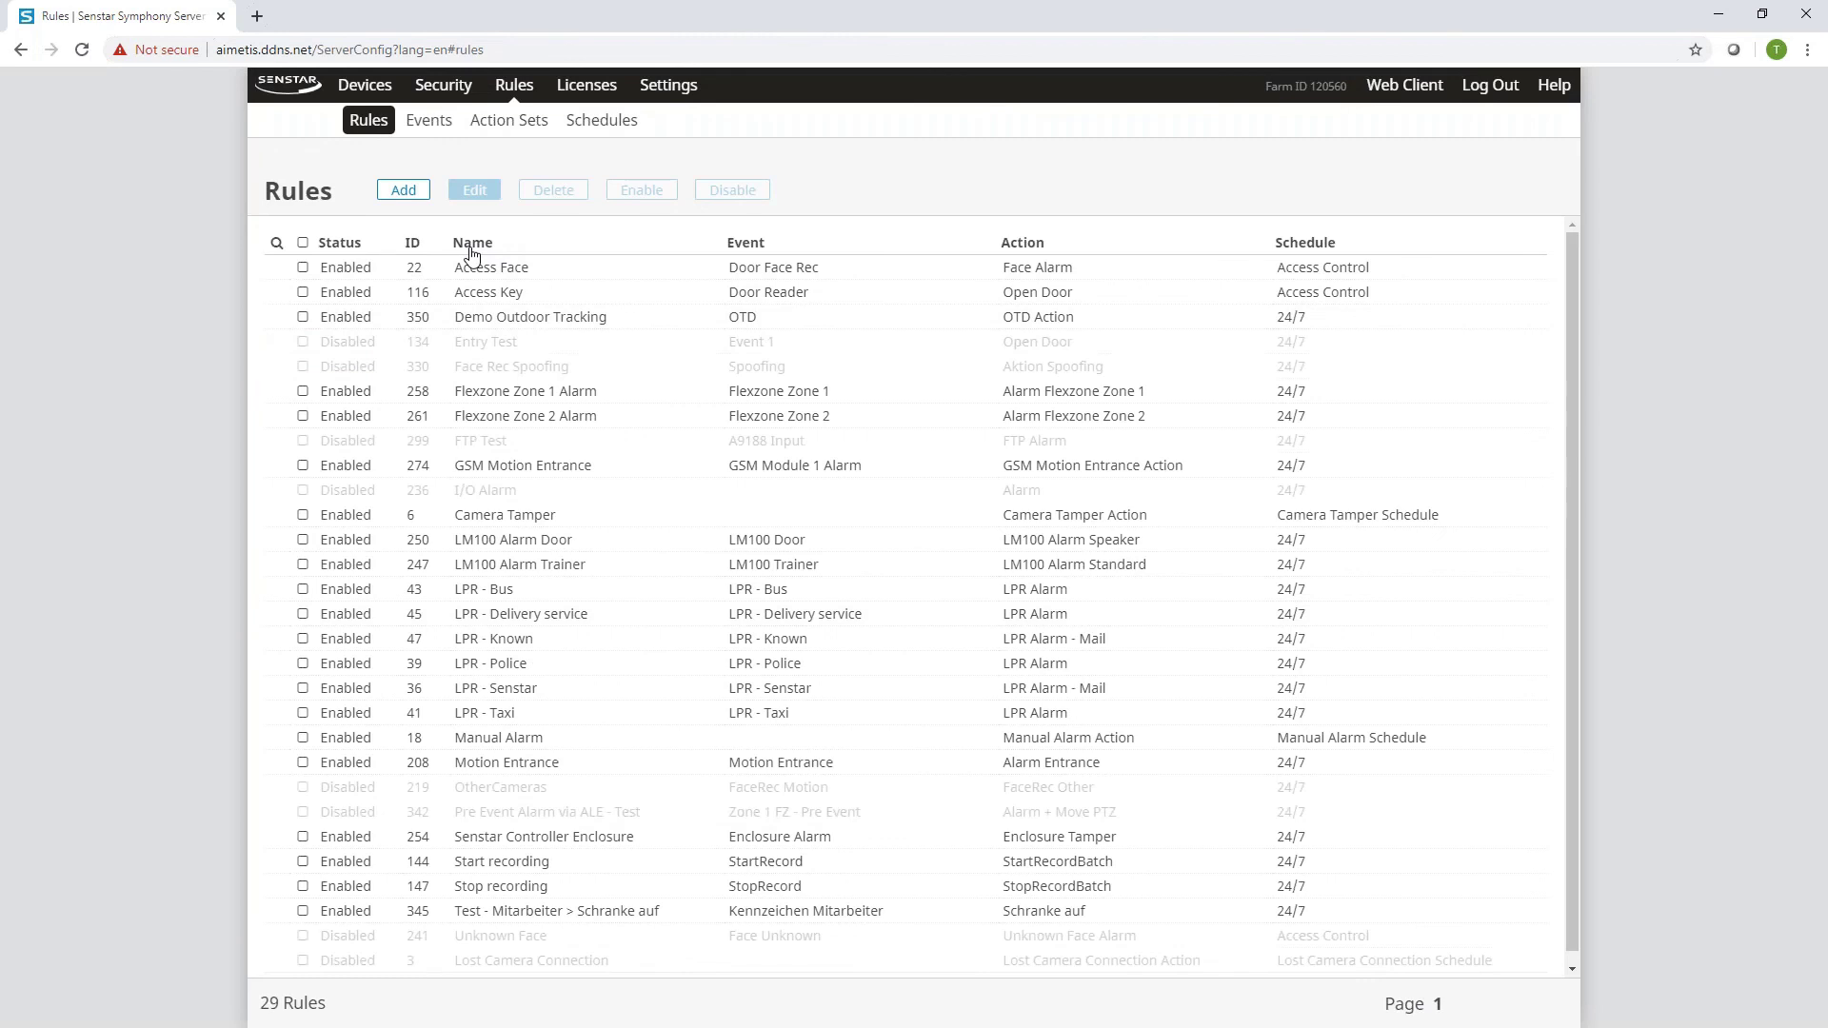
{"action": "left_click", "coordinate": [417, 194]}
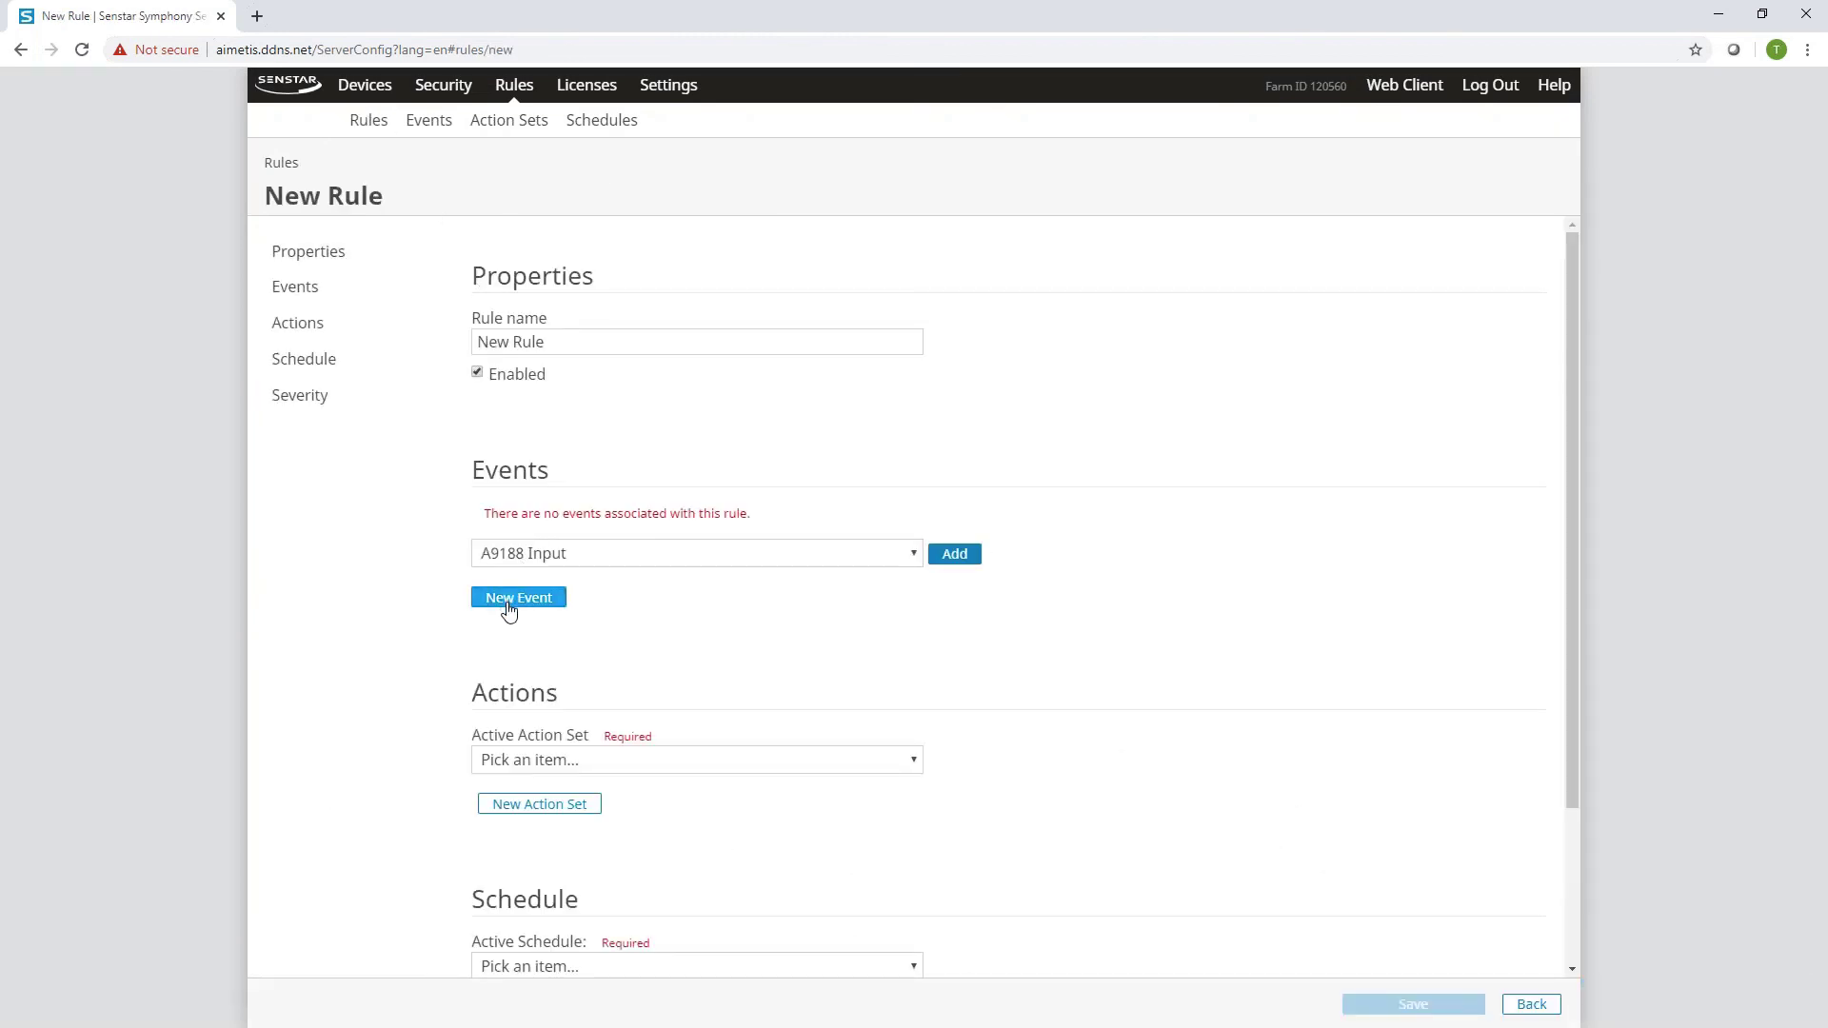
{"action": "left_click", "coordinate": [509, 609]}
Step: Add the Crowd Detection camera to the new event and select Crowd Detection as its video engine
{"action": "left_click", "coordinate": [319, 289]}
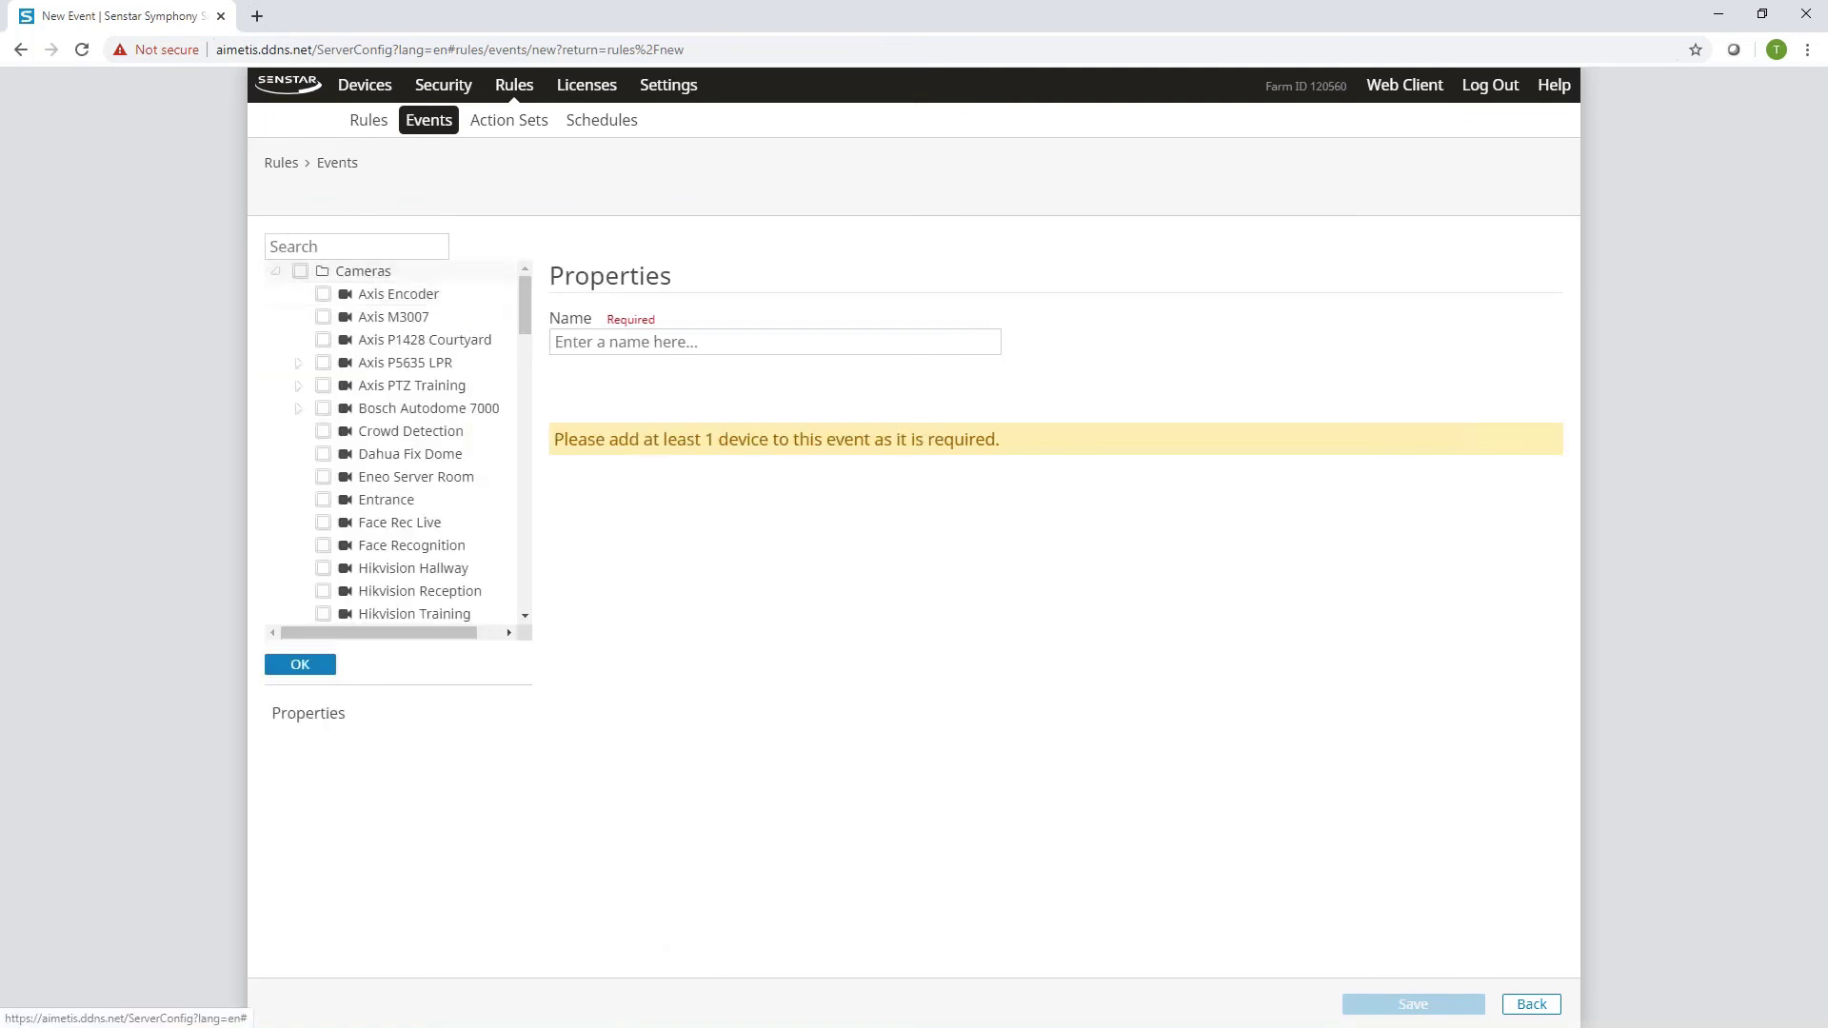
{"action": "left_click", "coordinate": [324, 433]}
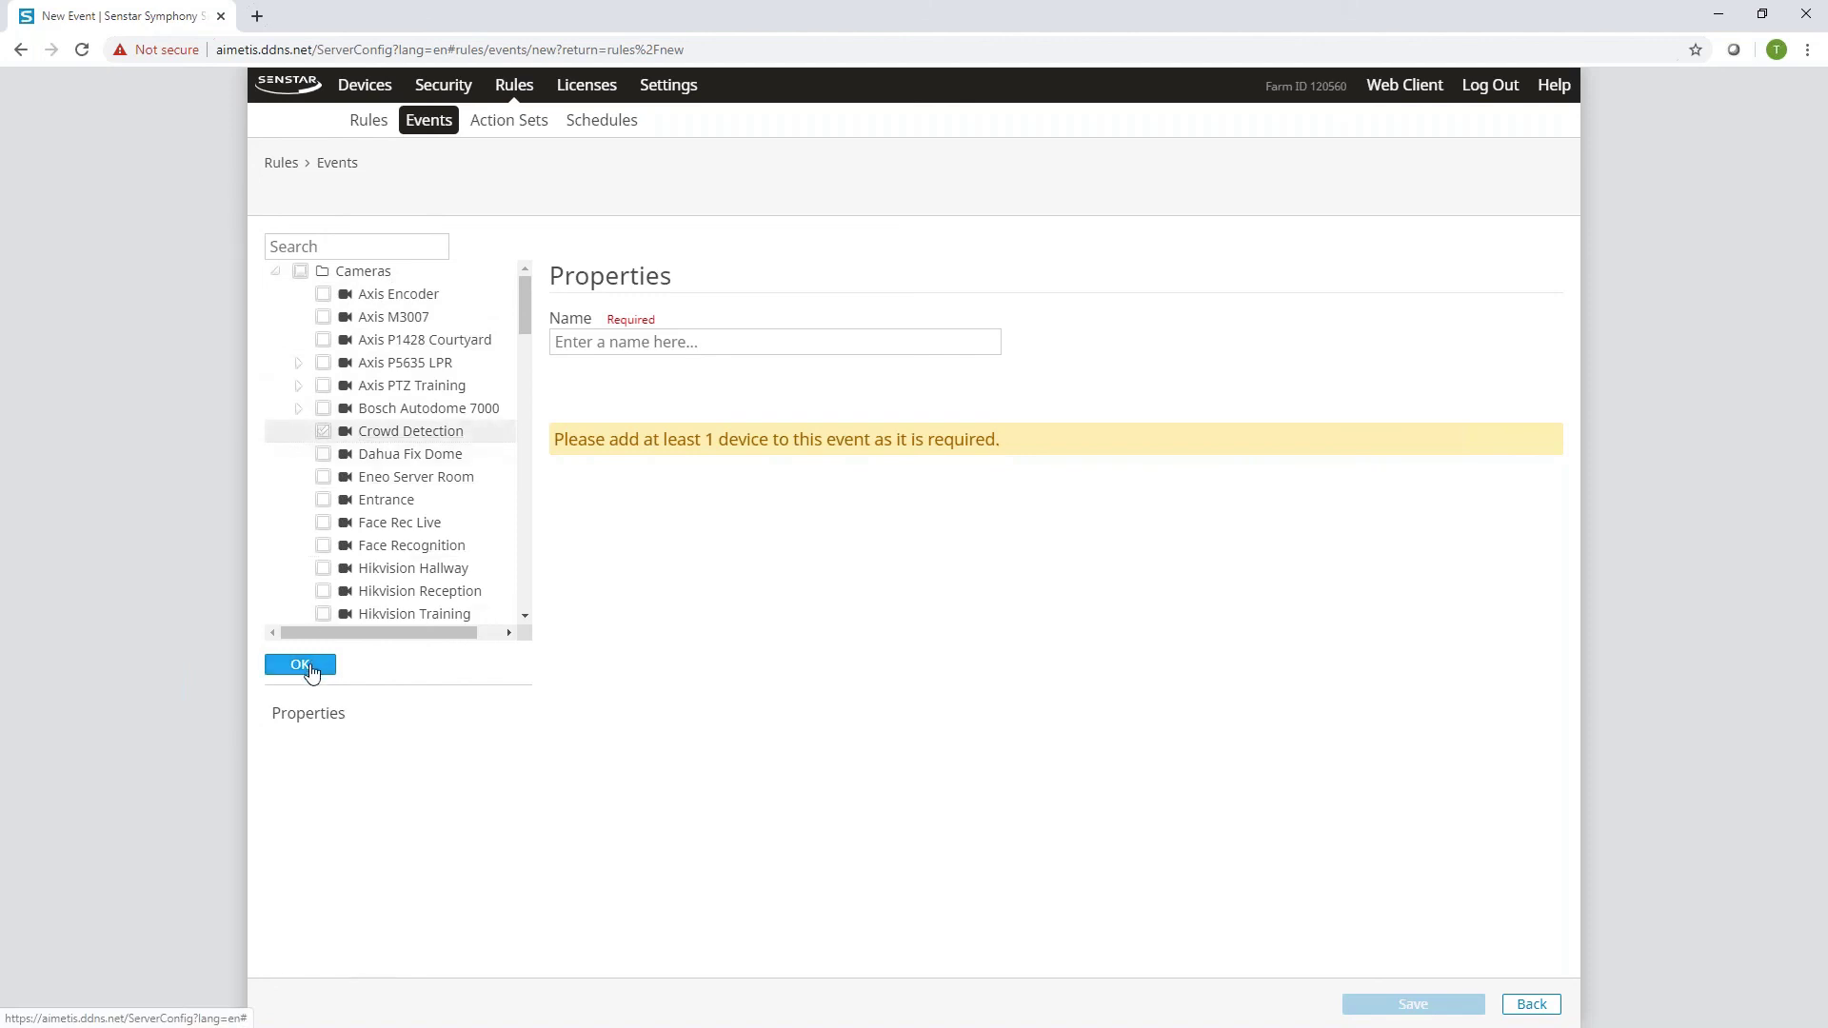
{"action": "left_click", "coordinate": [300, 665]}
{"action": "left_click", "coordinate": [506, 511]}
{"action": "left_click", "coordinate": [511, 553]}
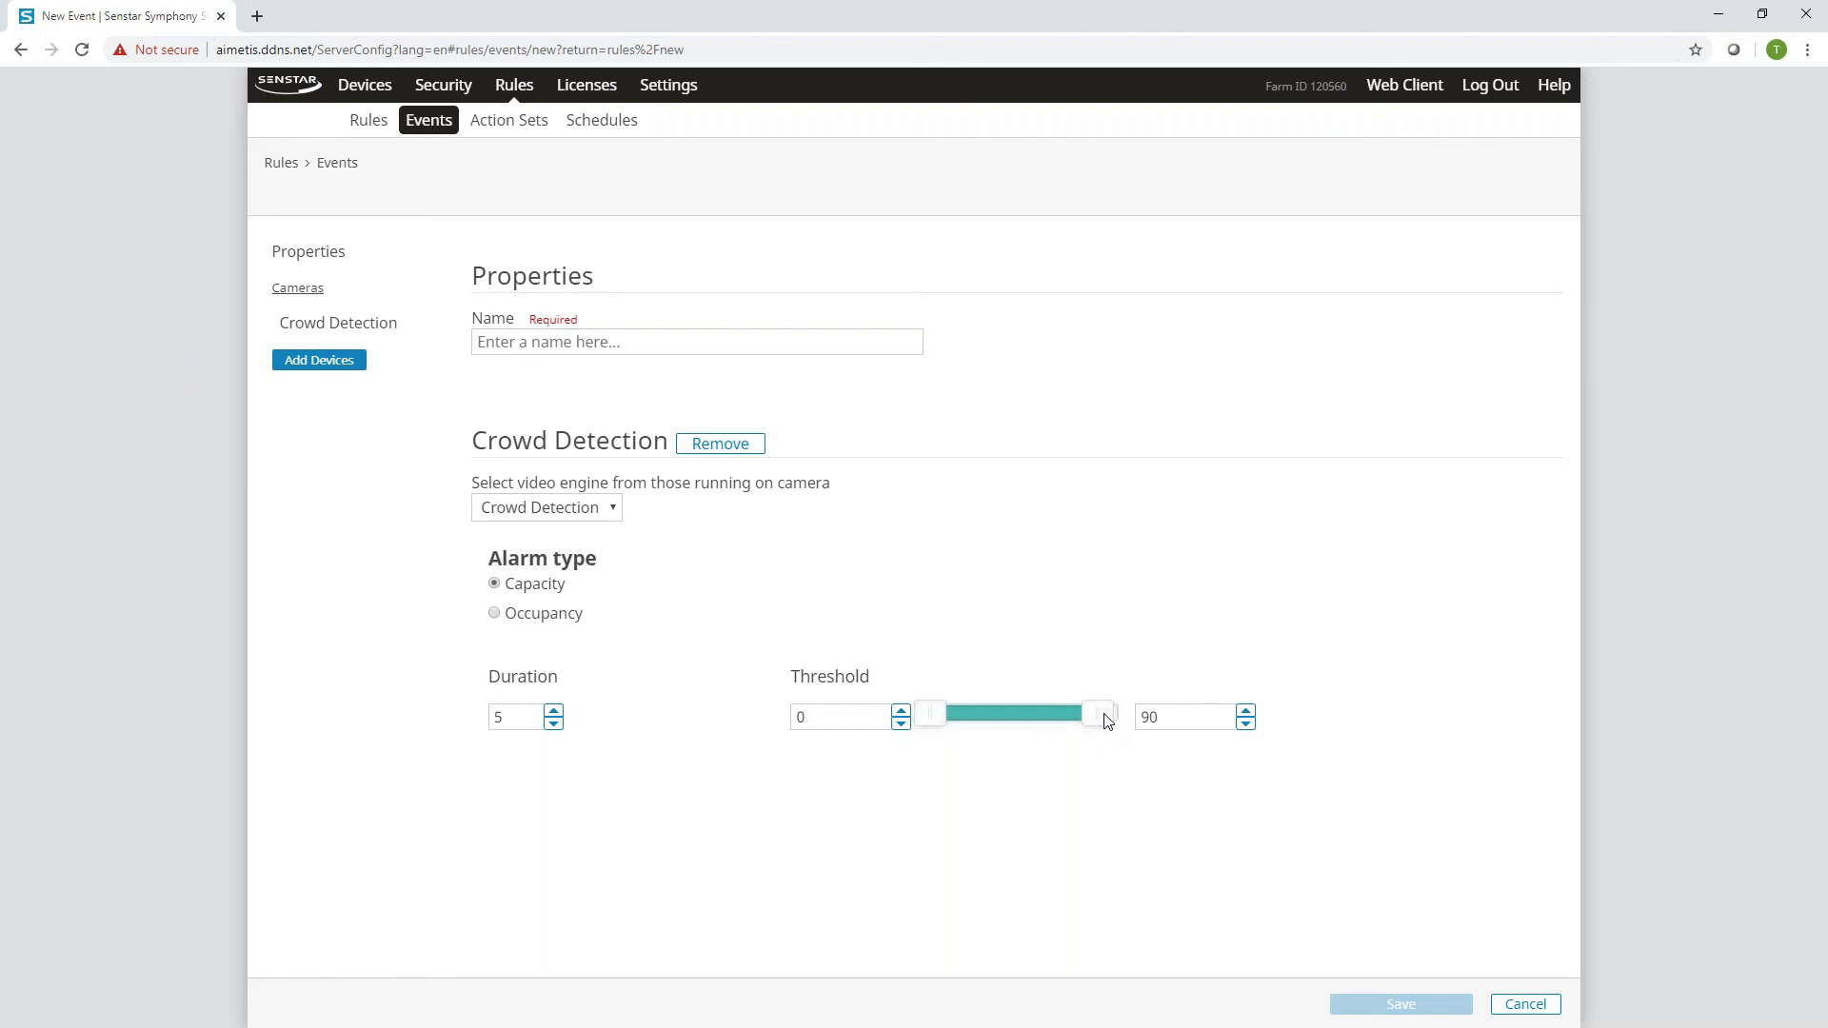
Step: Set the Capacity alarm's duration to 2 and name the event "Capacity reached"
{"action": "left_click_drag", "start_coordinate": [1102, 718], "coordinate": [1103, 720]}
{"action": "left_click", "coordinate": [552, 726]}
{"action": "left_click", "coordinate": [597, 345]}
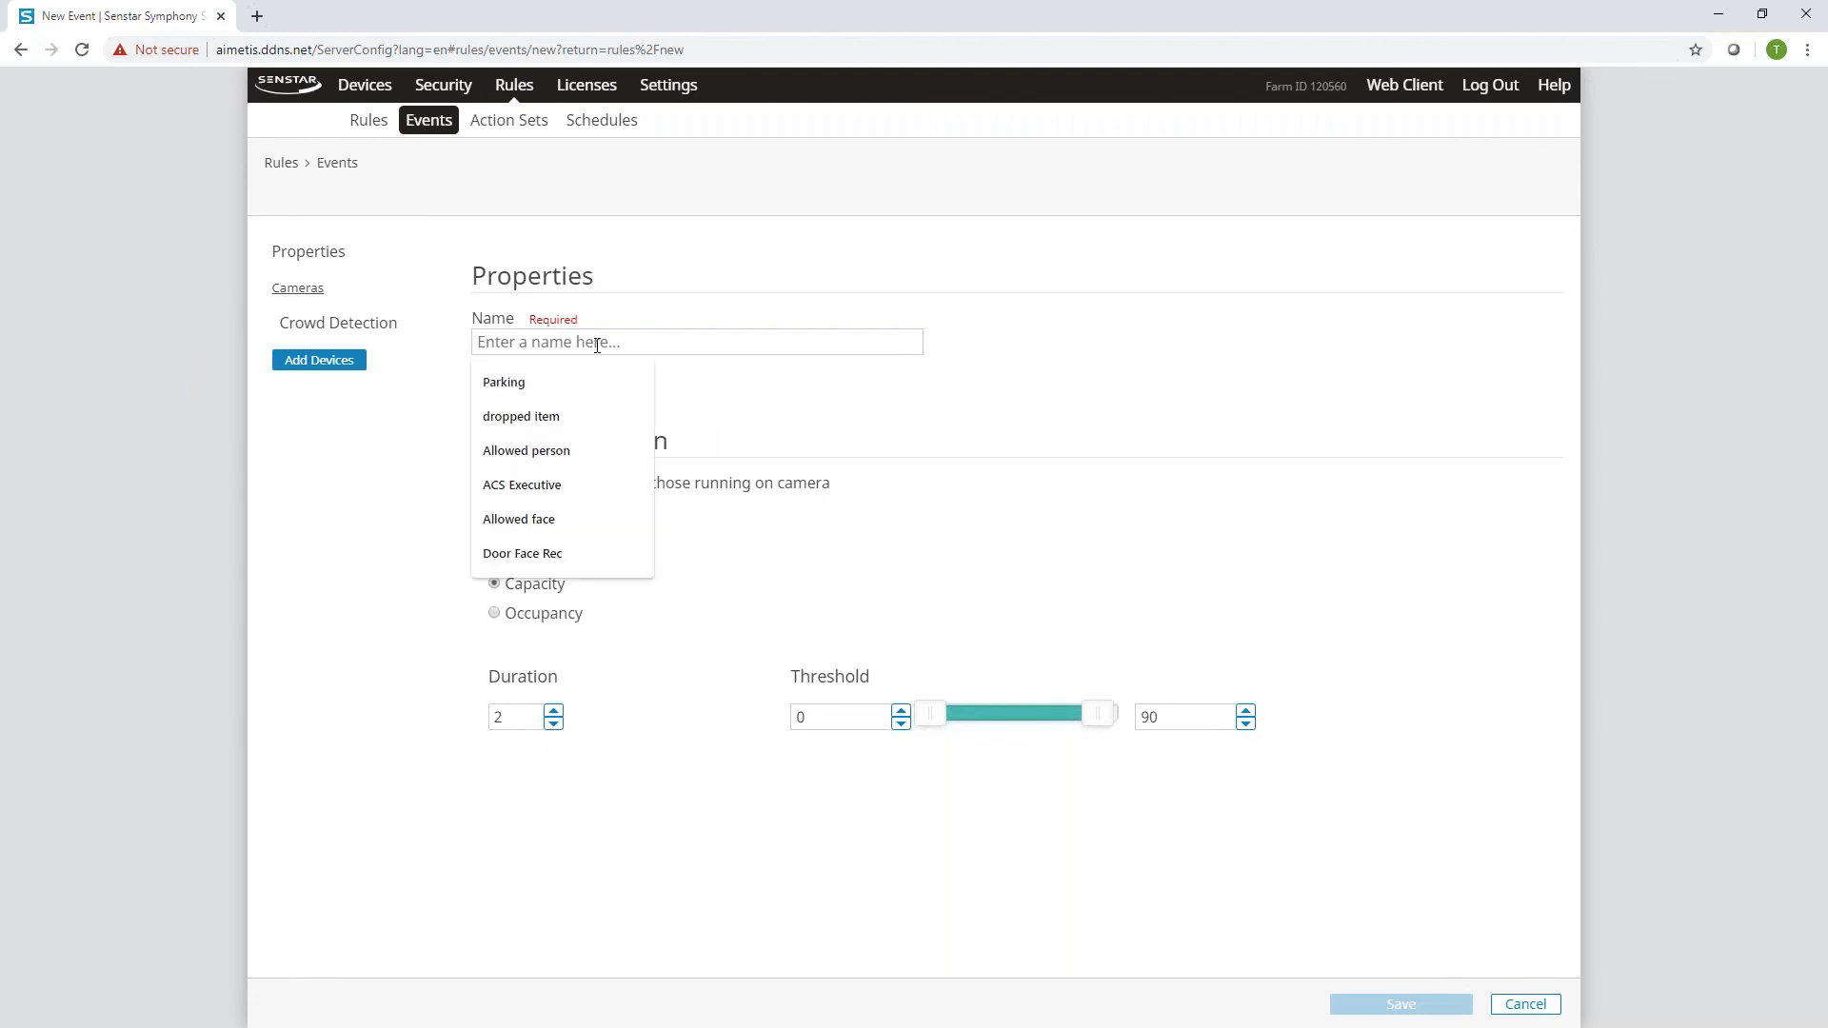
{"action": "type", "text": "Capac"}
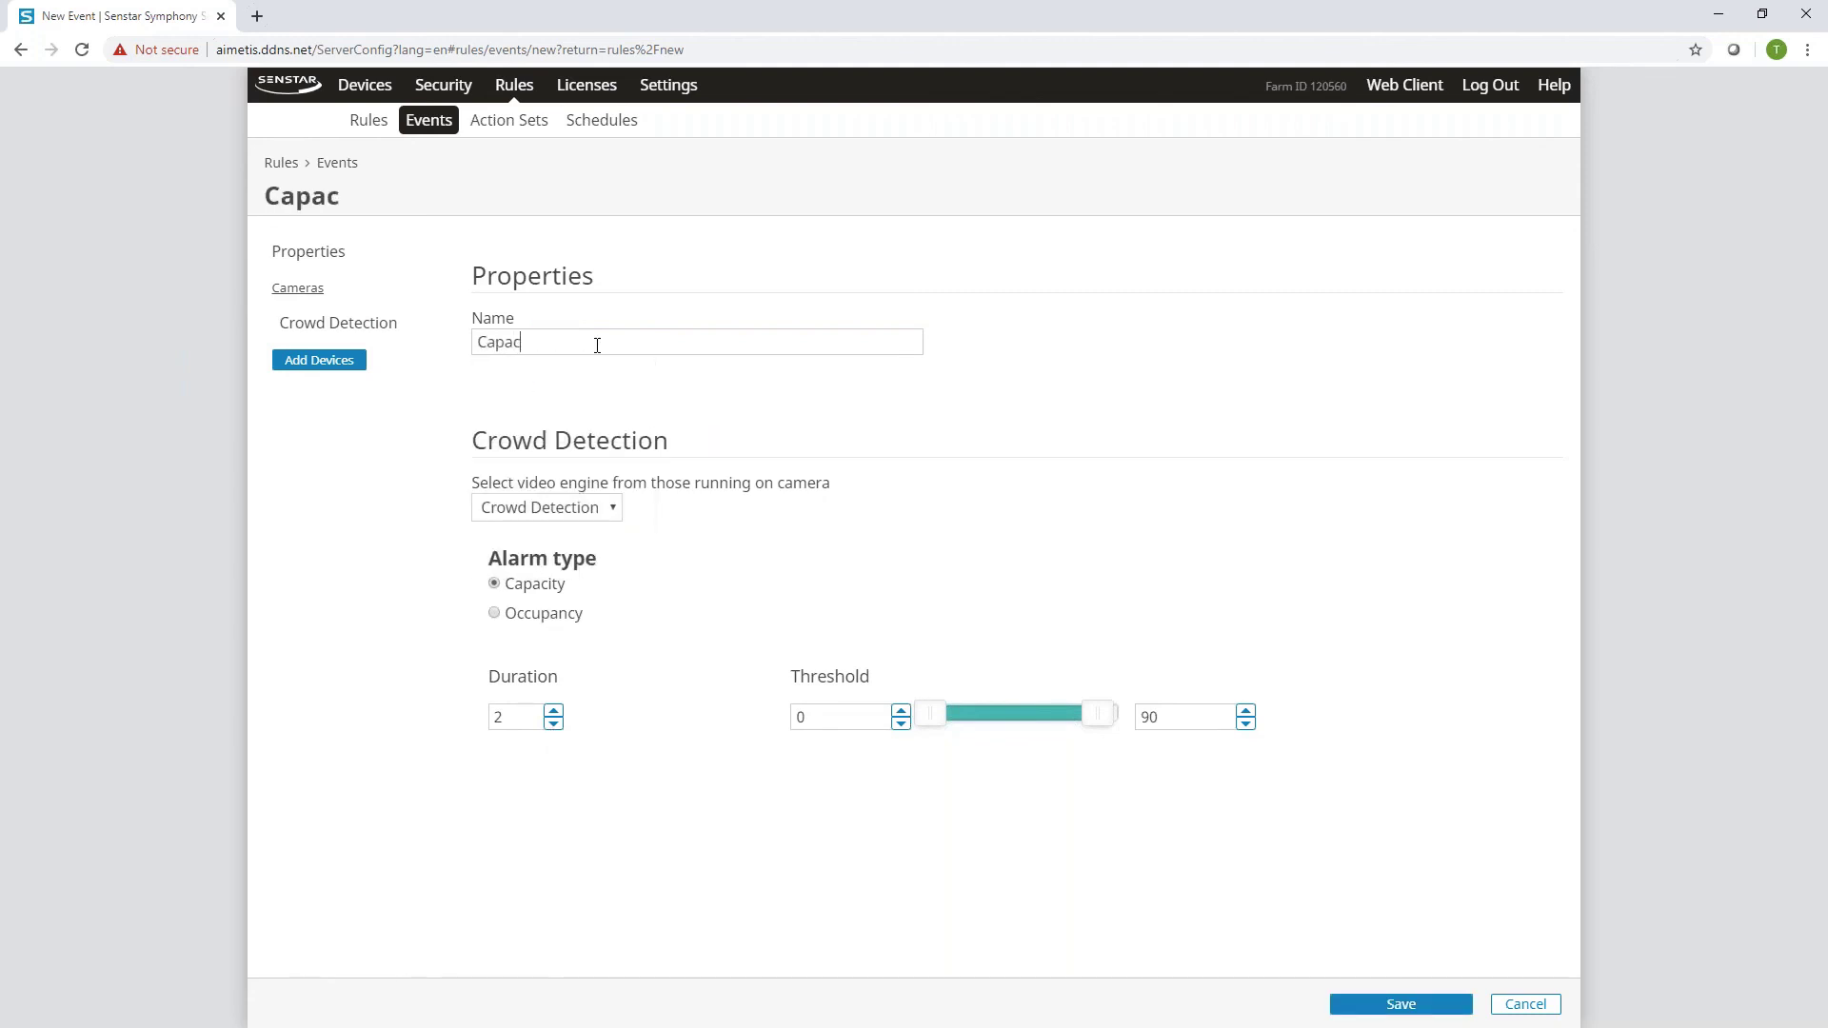
{"action": "type", "text": "ity reached"}
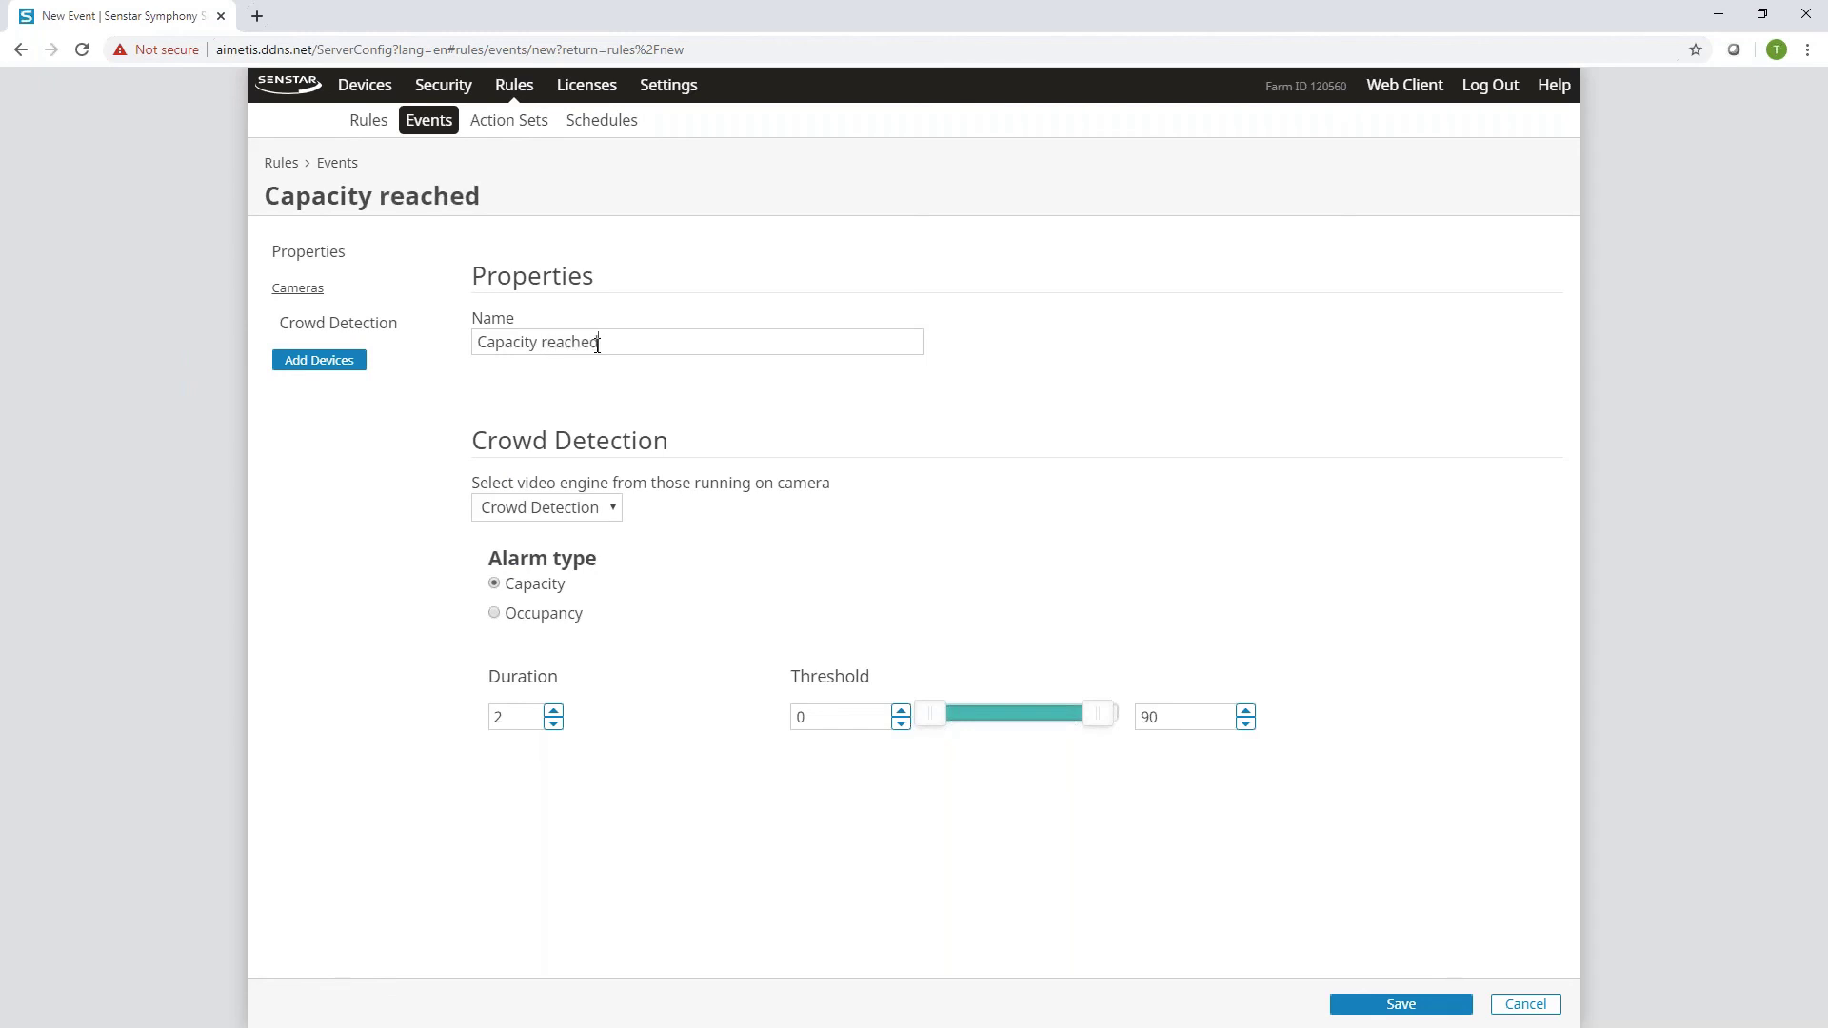